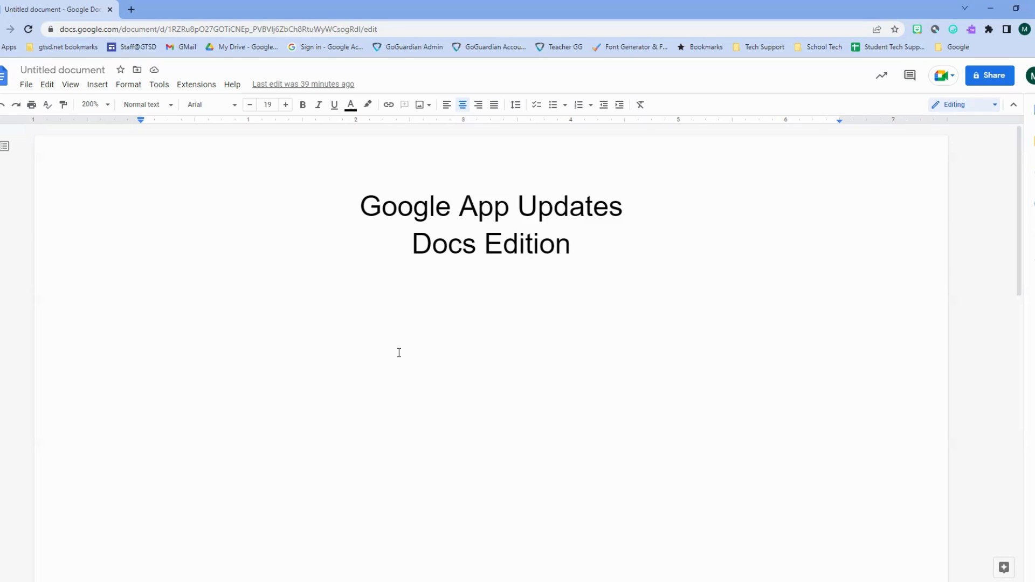
# - Write 'What color is not part of a rainbow?' left-aligned without numbering, then add a blank line below
pyautogui.click(445, 108)
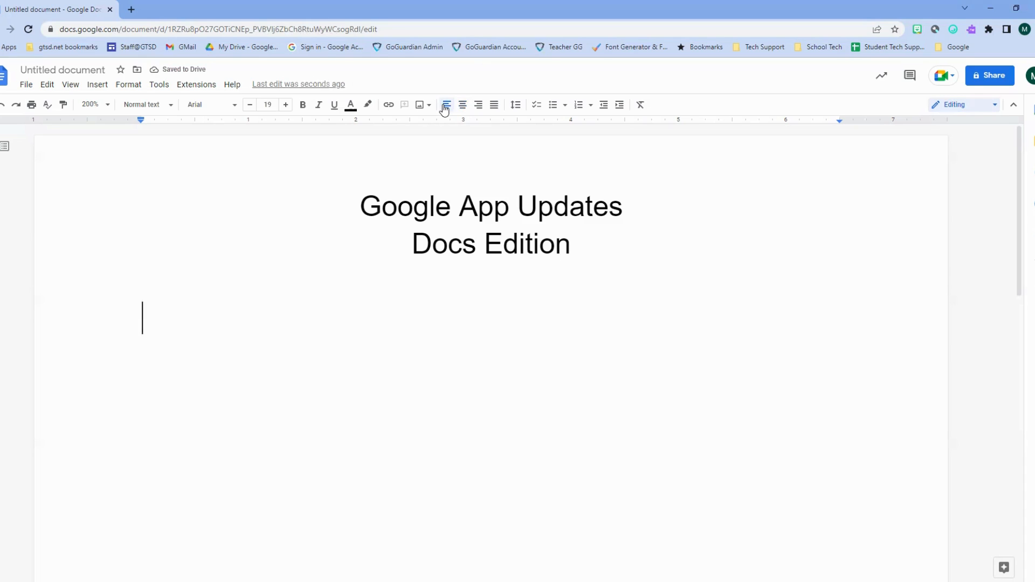
pyautogui.write('1. ')
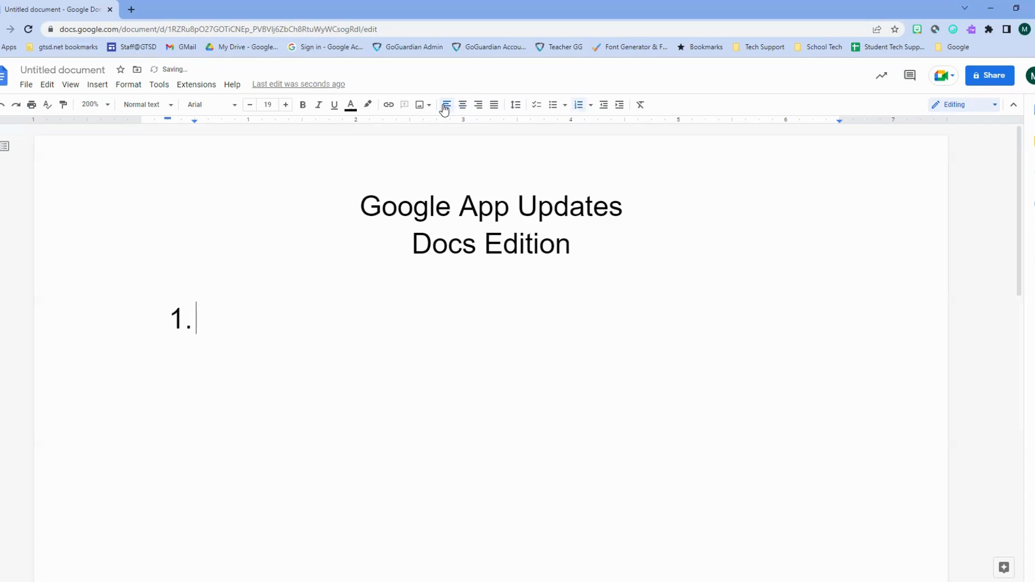
pyautogui.write('What ')
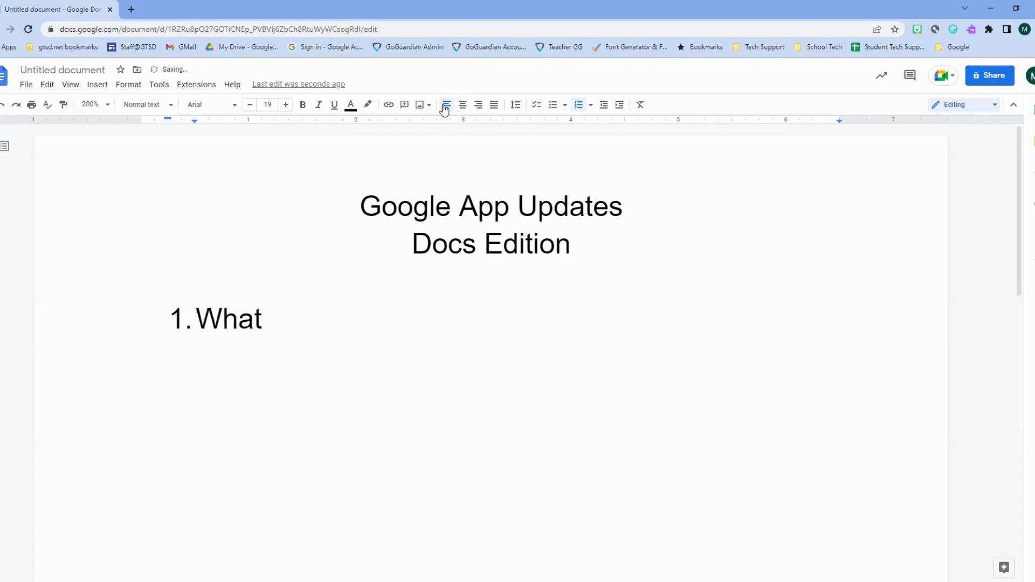
pyautogui.write('colors are')
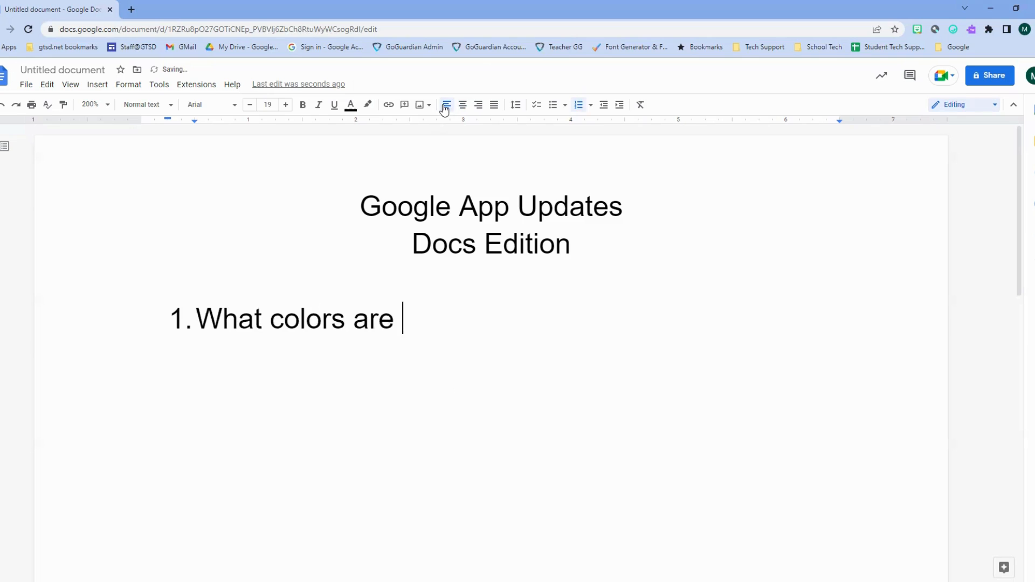
pyautogui.press('BackSpace')
pyautogui.press('BackSpace')
pyautogui.press('BackSpace')
pyautogui.press('BackSpace')
pyautogui.press('BackSpace')
pyautogui.press('BackSpace')
pyautogui.press('BackSpace')
pyautogui.press('BackSpace')
pyautogui.press('BackSpace')
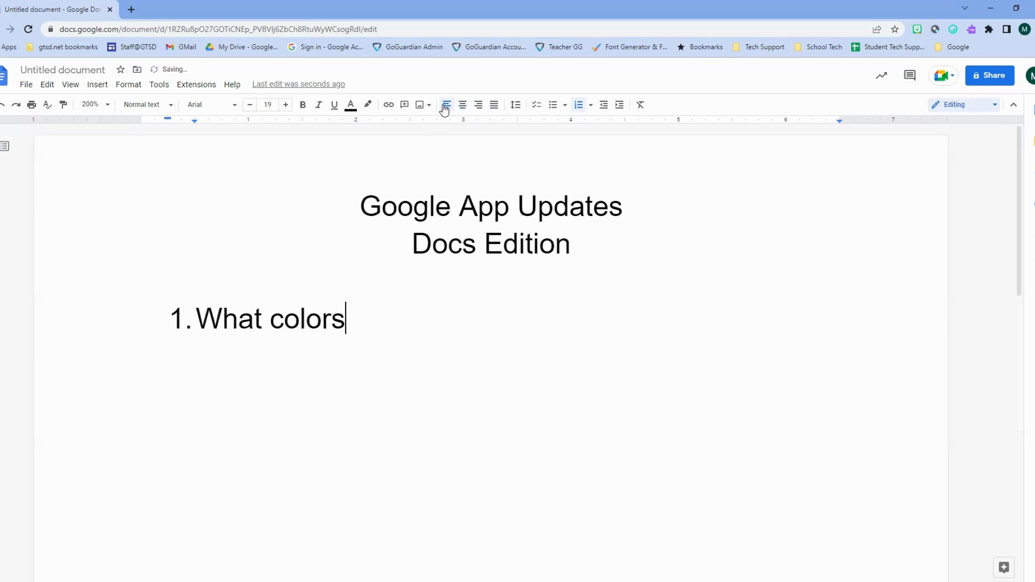
pyautogui.press('BackSpace')
pyautogui.write('olor is not part of')
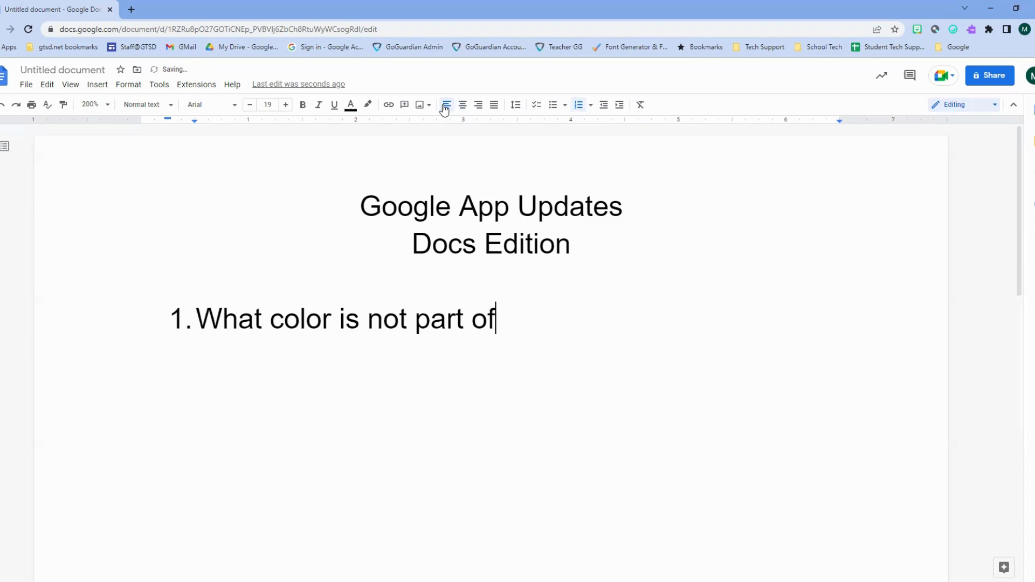
pyautogui.write(' a rainbow?')
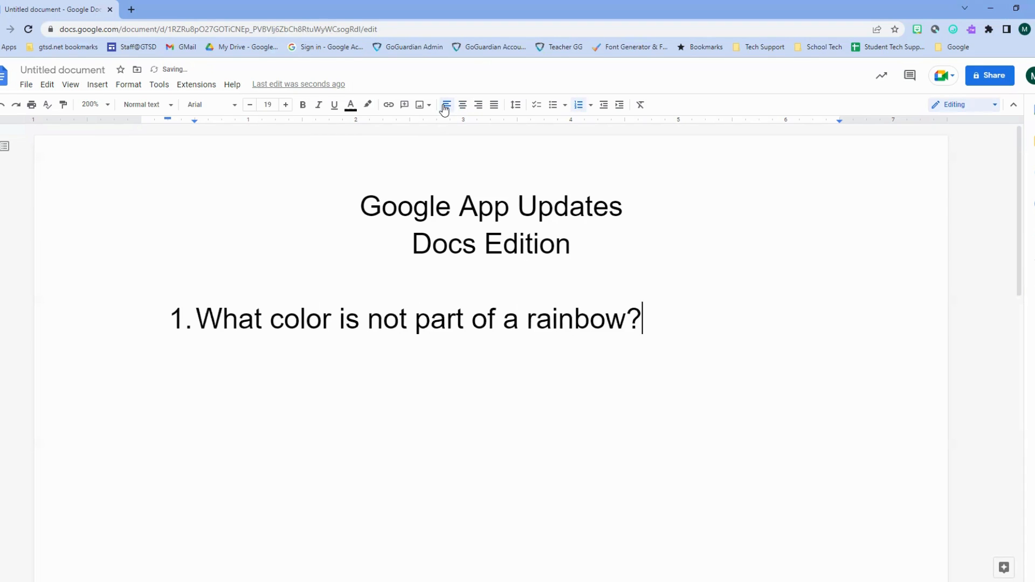
pyautogui.click(577, 108)
pyautogui.press('Return')
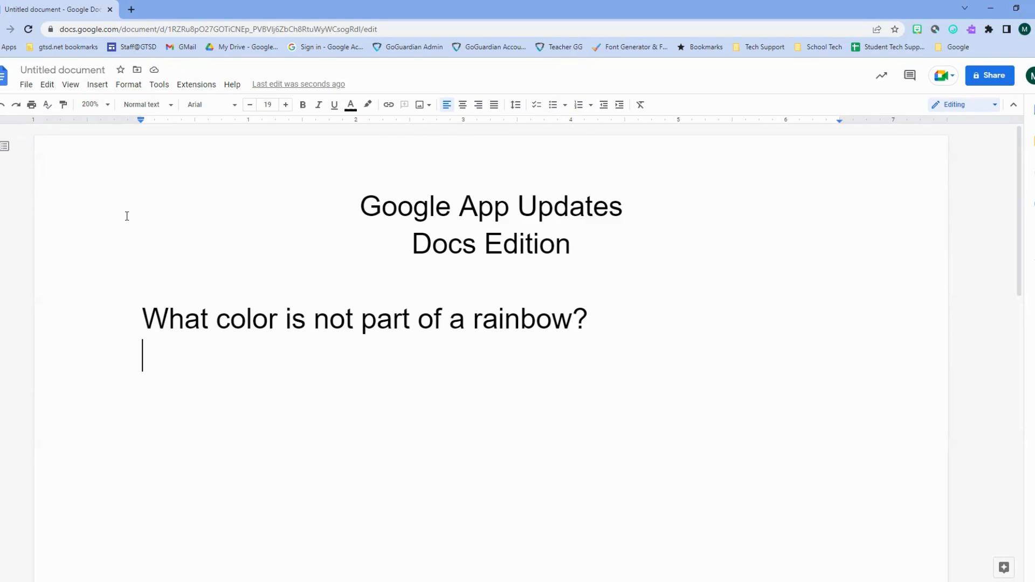
pyautogui.write('@')
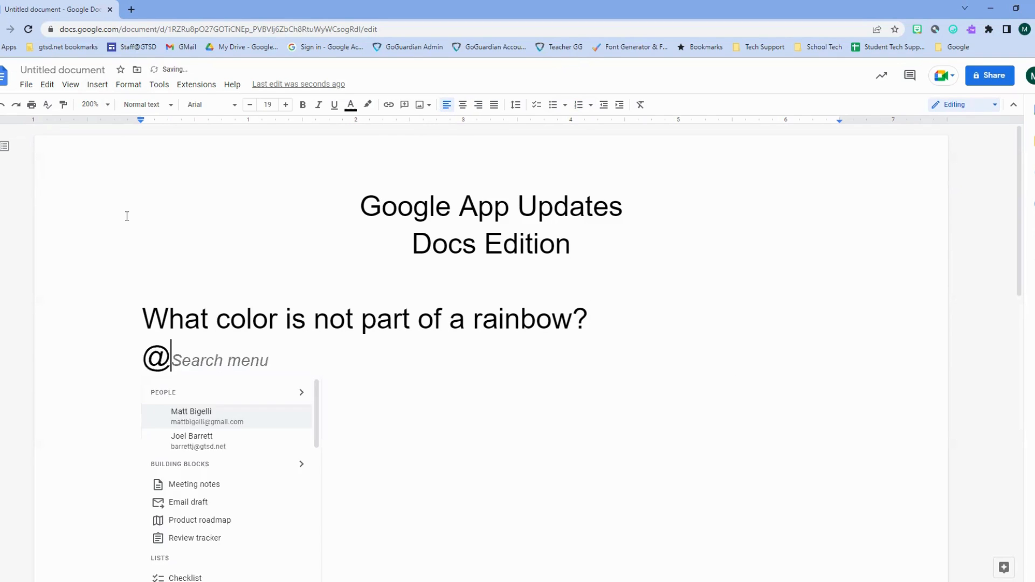
pyautogui.write('drop')
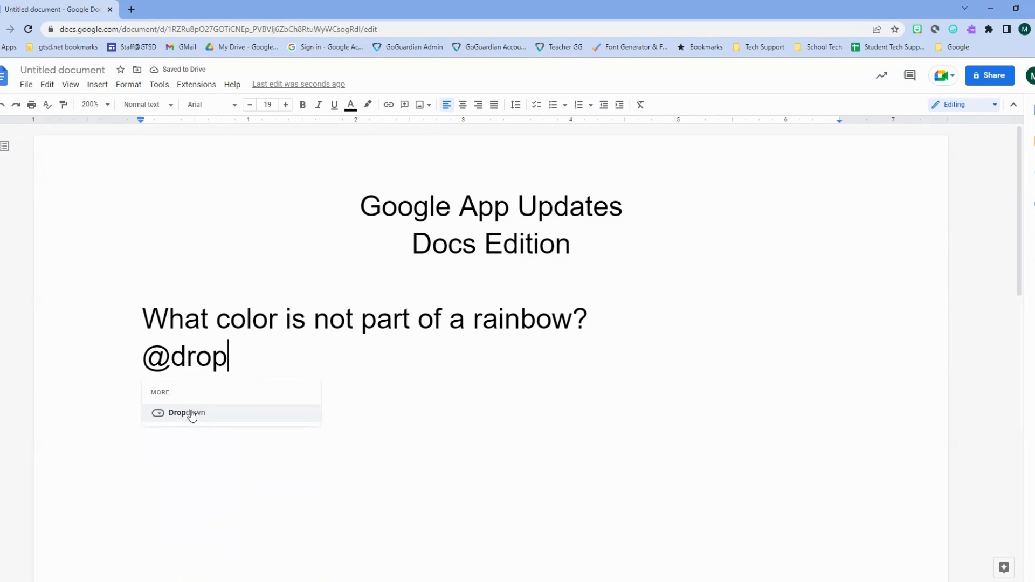
pyautogui.click(99, 70)
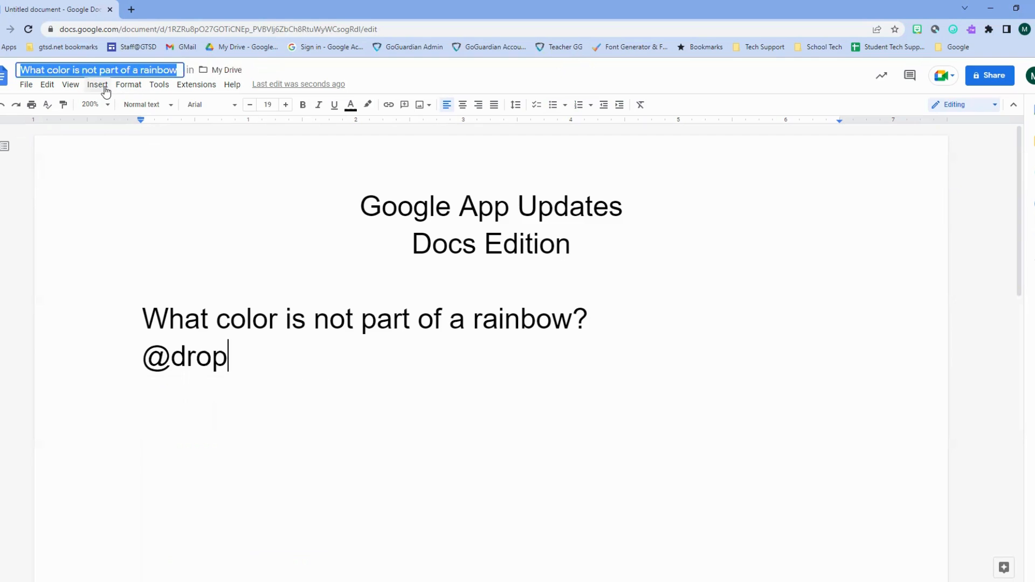
pyautogui.click(102, 86)
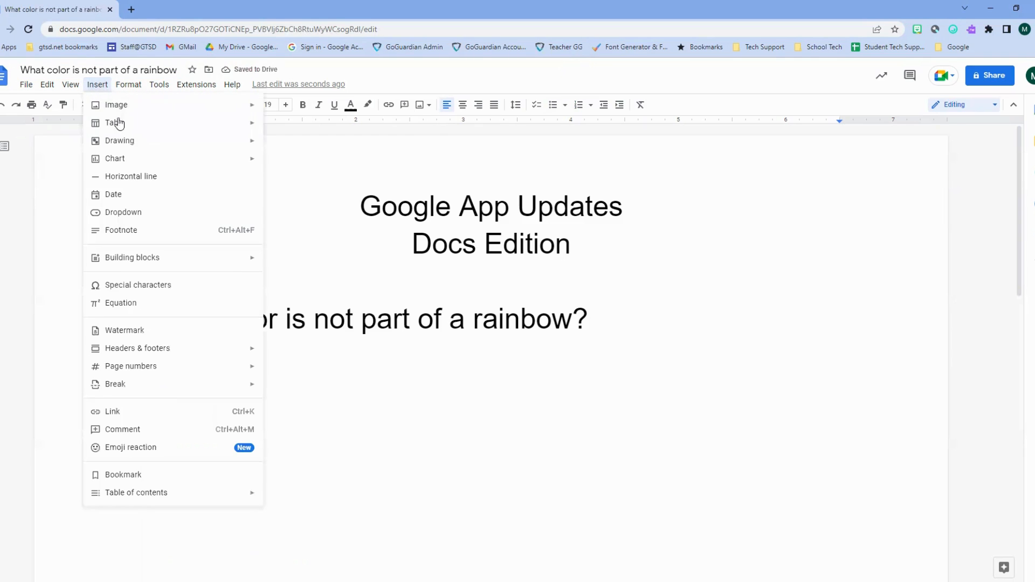
pyautogui.click(128, 213)
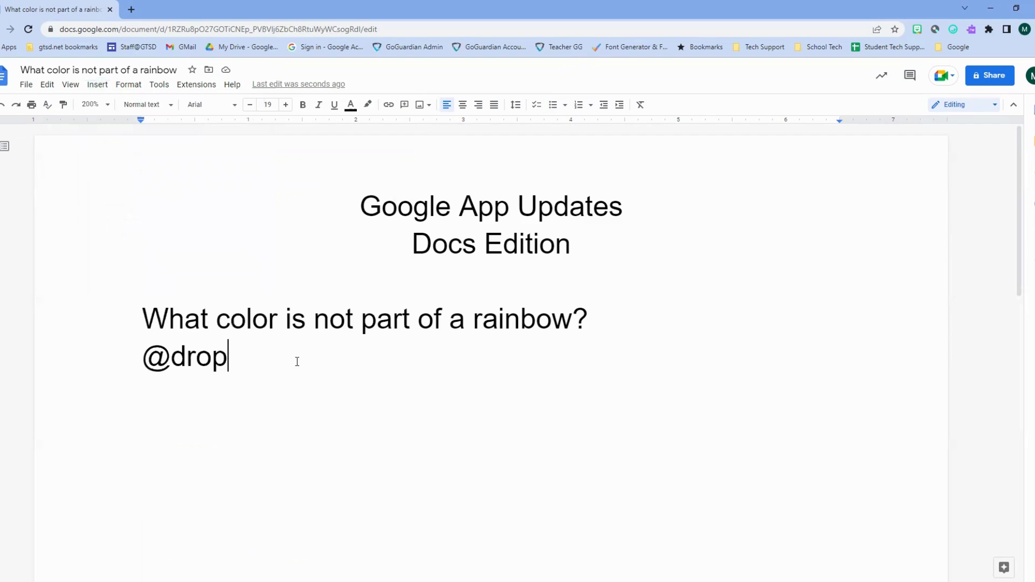
pyautogui.doubleClick(155, 368)
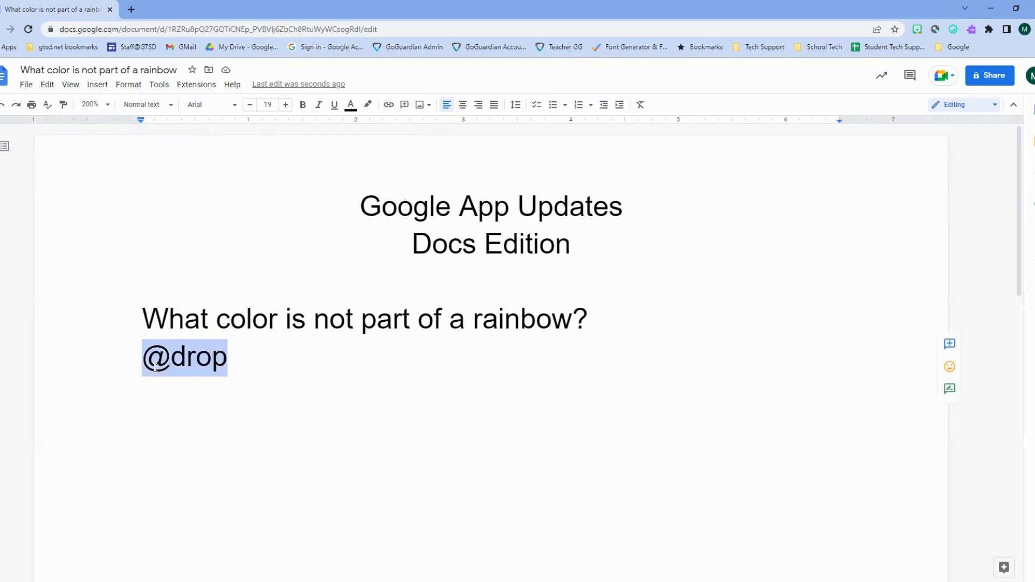
pyautogui.write('@')
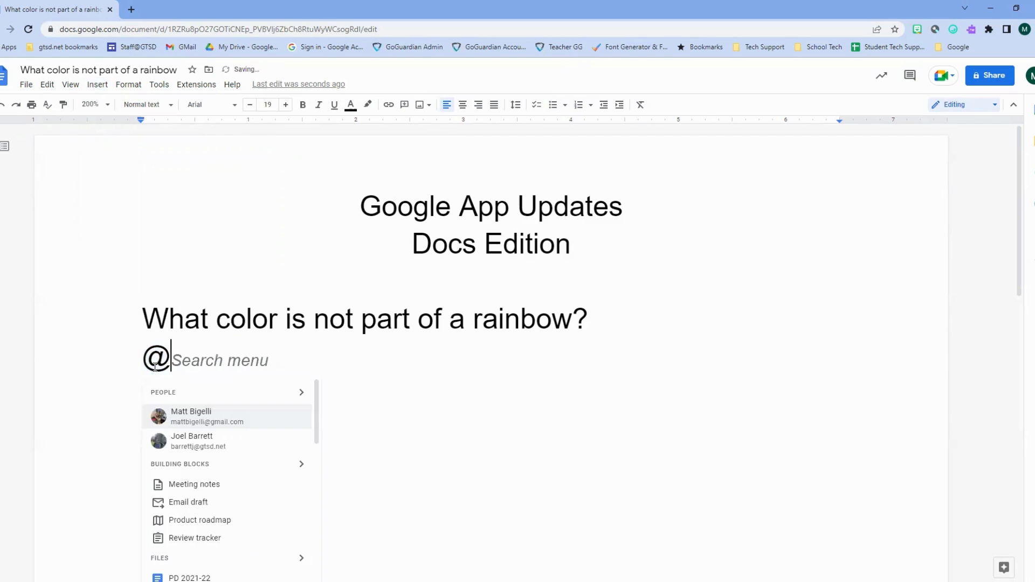
pyautogui.write('drop')
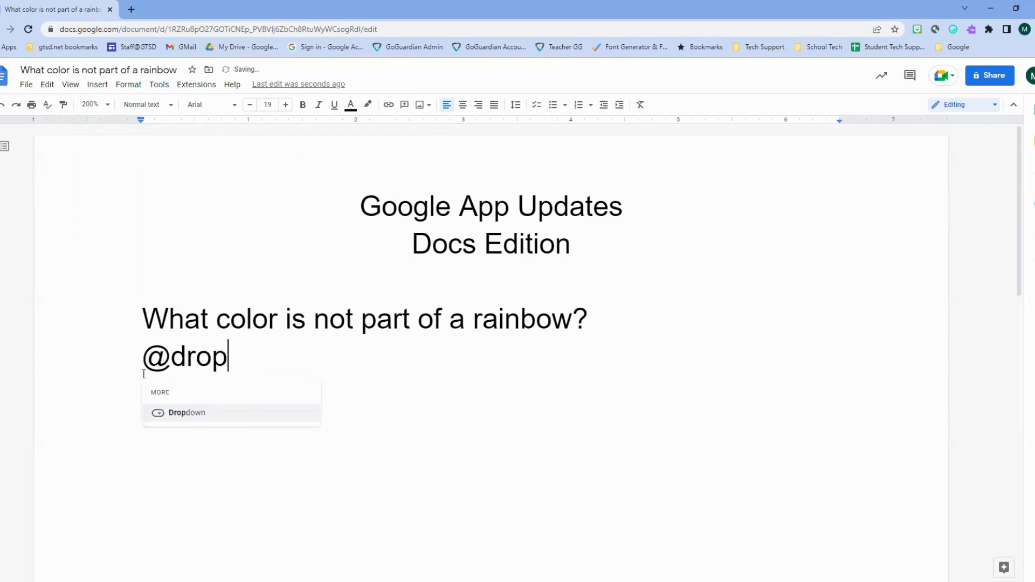
pyautogui.click(196, 414)
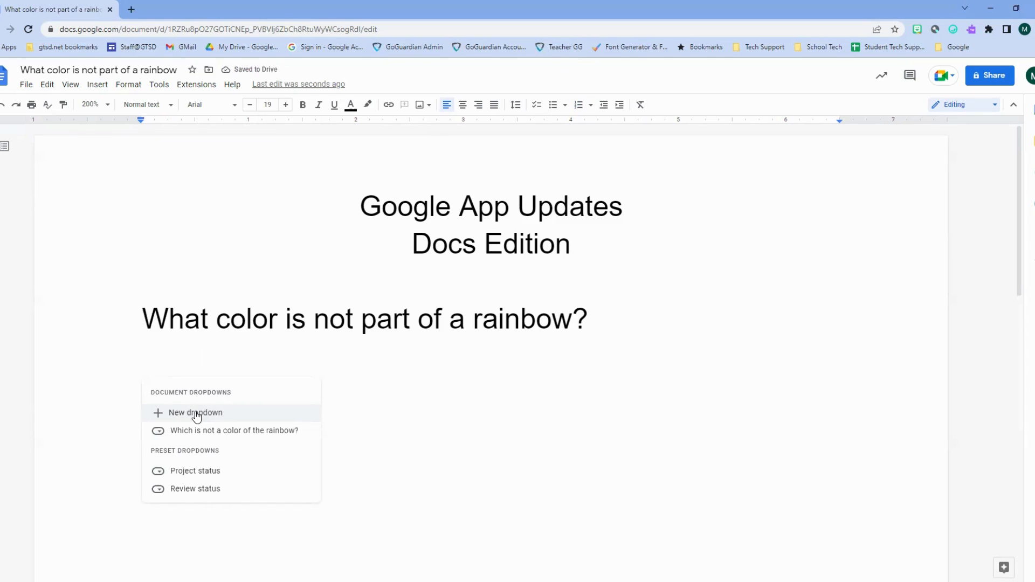
pyautogui.moveTo(201, 470)
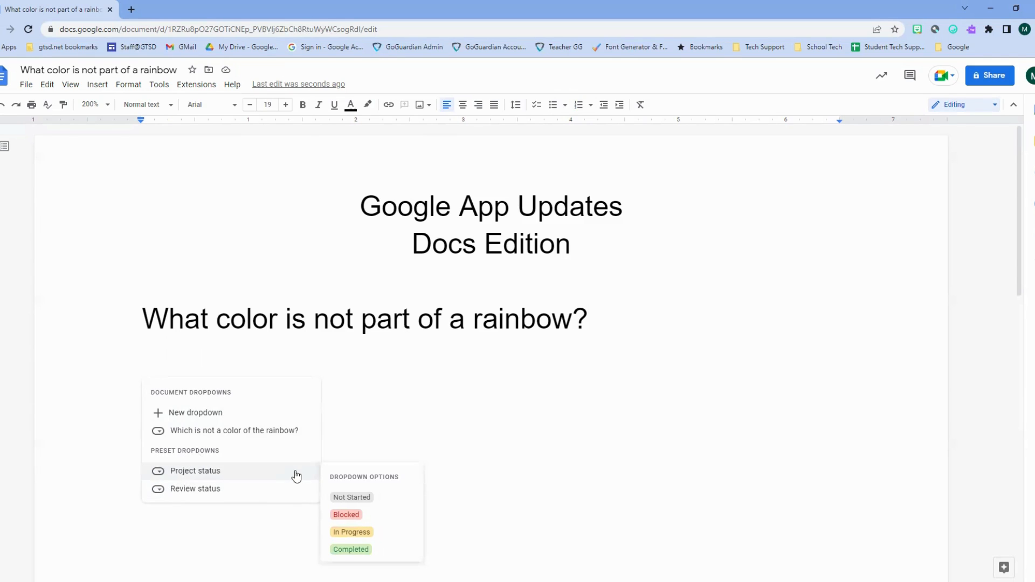
pyautogui.moveTo(281, 492)
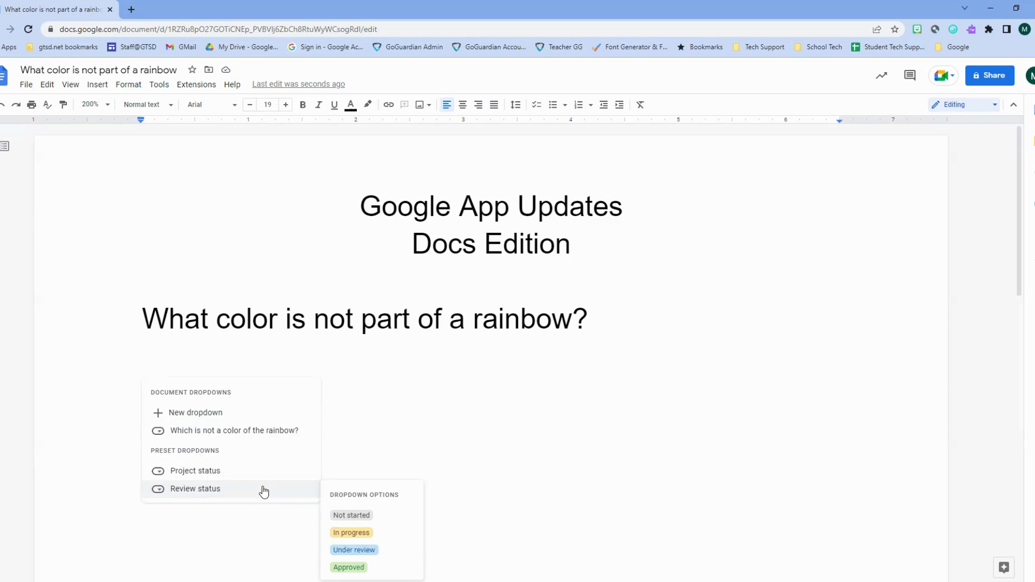
# - Start a new custom dropdown with options Red, Yellow, Green and Black
pyautogui.click(238, 413)
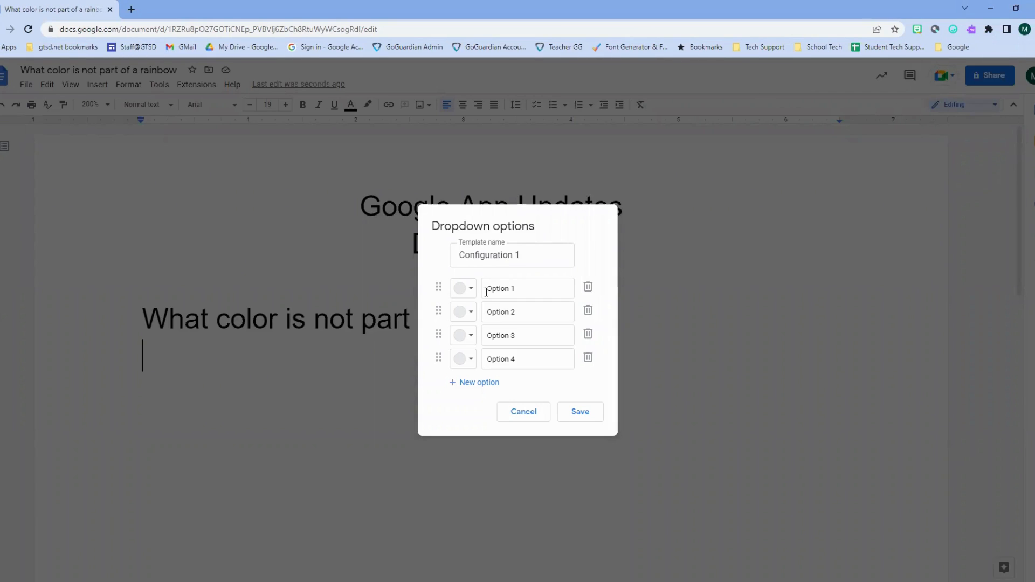
pyautogui.click(528, 286)
pyautogui.press('BackSpace')
pyautogui.press('BackSpace')
pyautogui.press('BackSpace')
pyautogui.press('BackSpace')
pyautogui.press('BackSpace')
pyautogui.press('BackSpace')
pyautogui.press('BackSpace')
pyautogui.press('BackSpace')
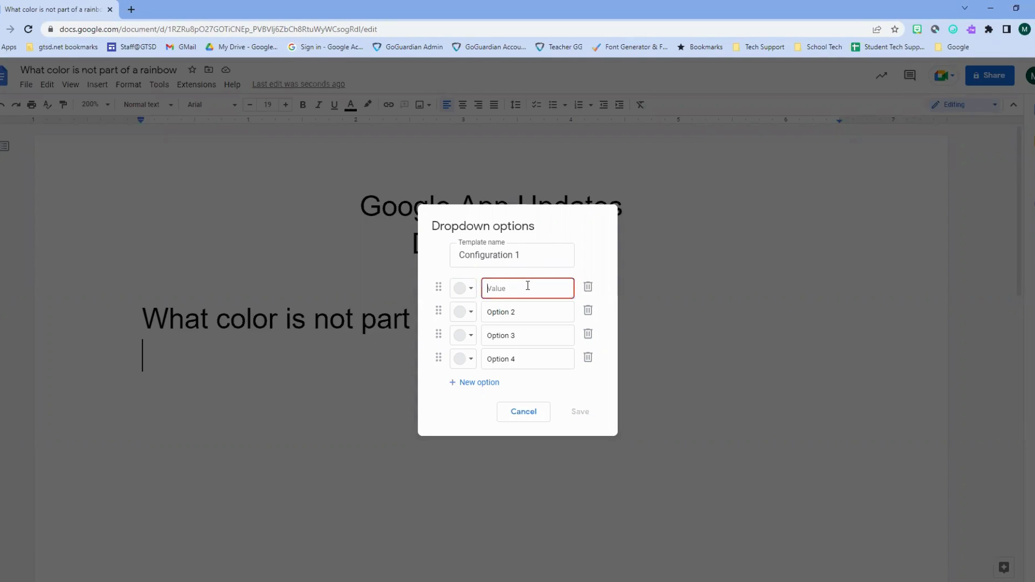
pyautogui.write('Red')
pyautogui.press('Tab')
pyautogui.press('Tab')
pyautogui.press('Tab')
pyautogui.press('Tab')
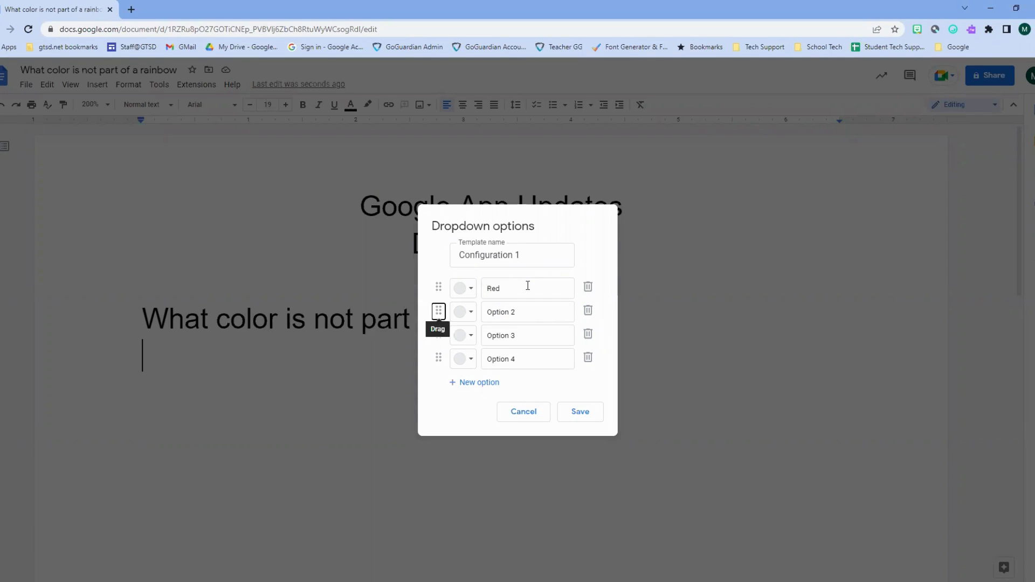
pyautogui.write('Yellow')
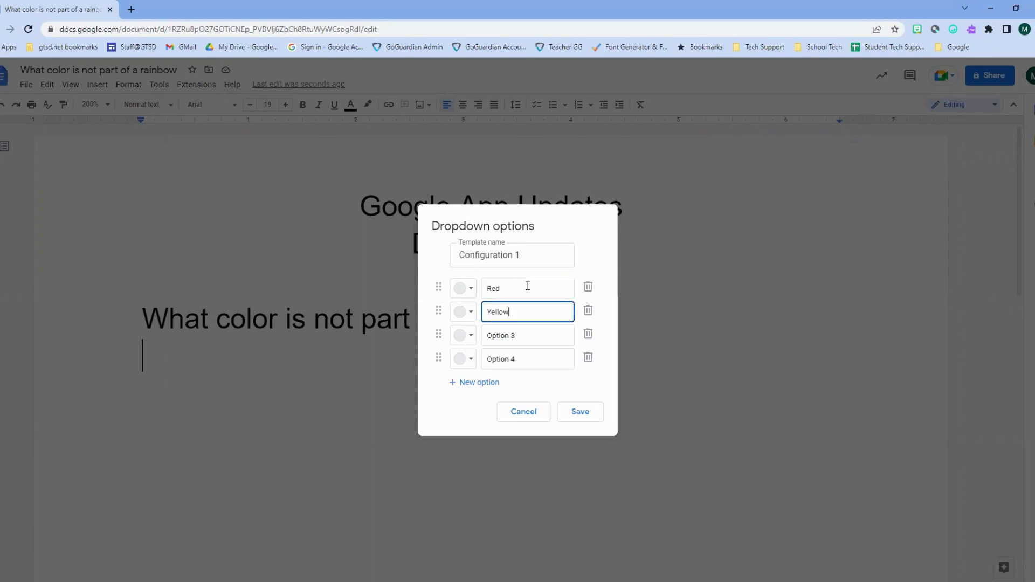
pyautogui.press('Tab')
pyautogui.press('Tab')
pyautogui.press('Tab')
pyautogui.press('Tab')
pyautogui.write('Green')
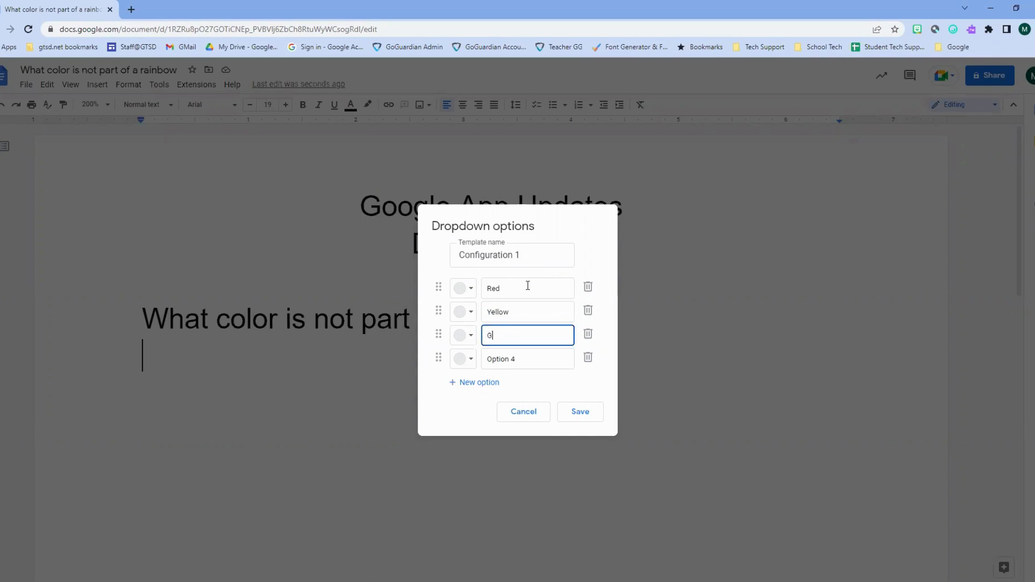
pyautogui.press('Tab')
pyautogui.press('Tab')
pyautogui.press('Tab')
pyautogui.press('Tab')
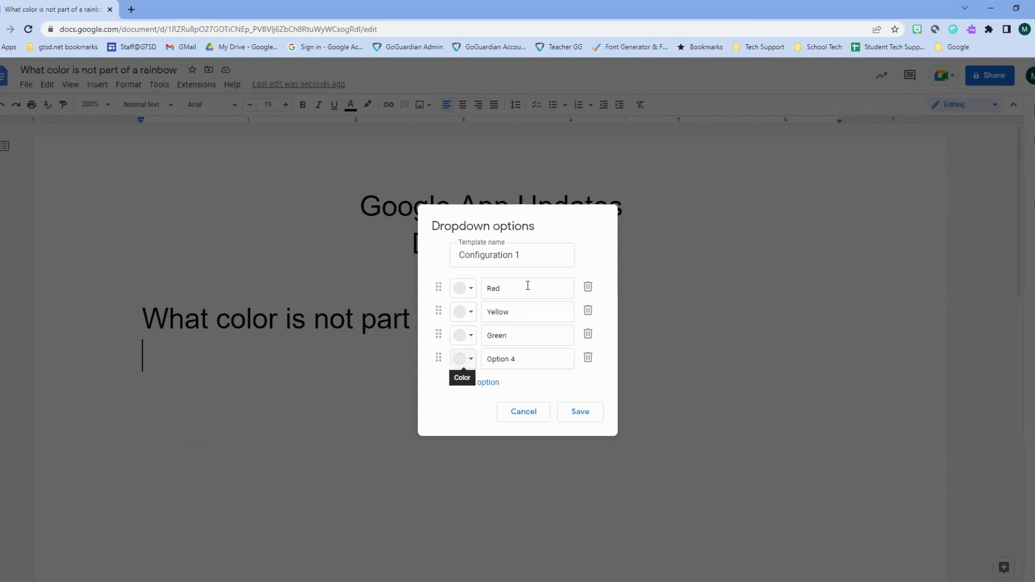
pyautogui.write('Black')
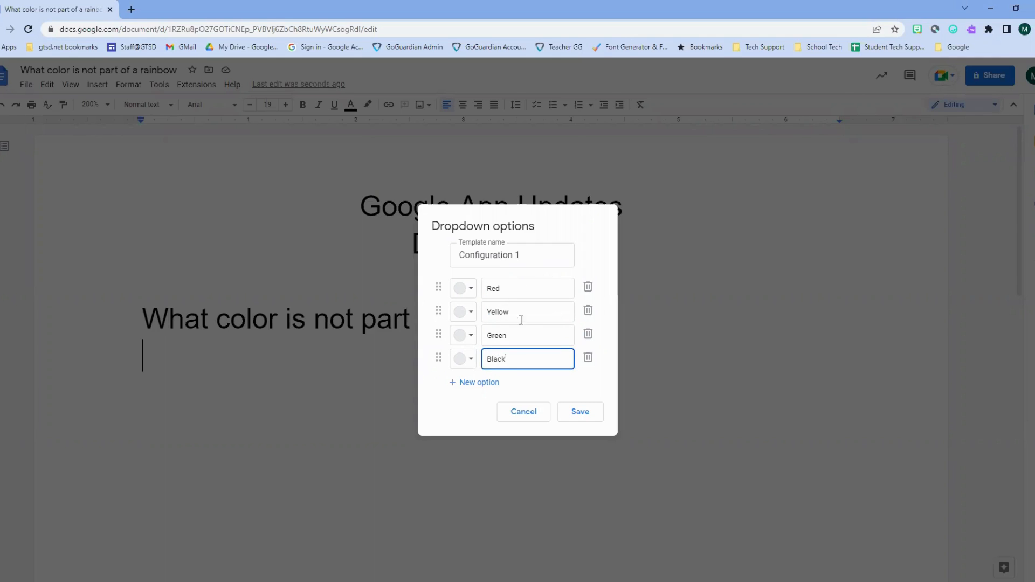
# - Colour the options light pink, yellow, light green and dark, then select the template name
pyautogui.click(472, 290)
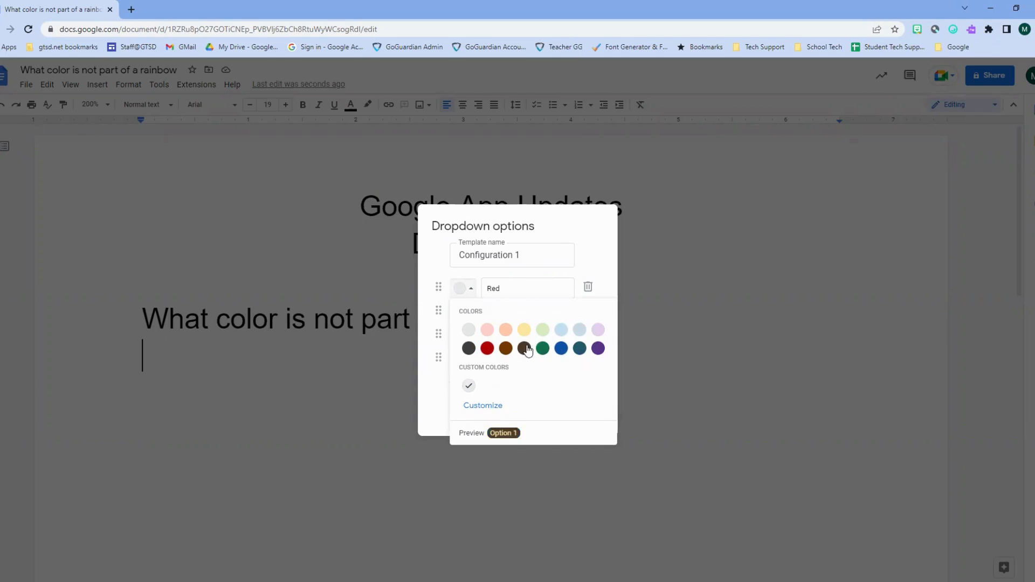
pyautogui.click(487, 404)
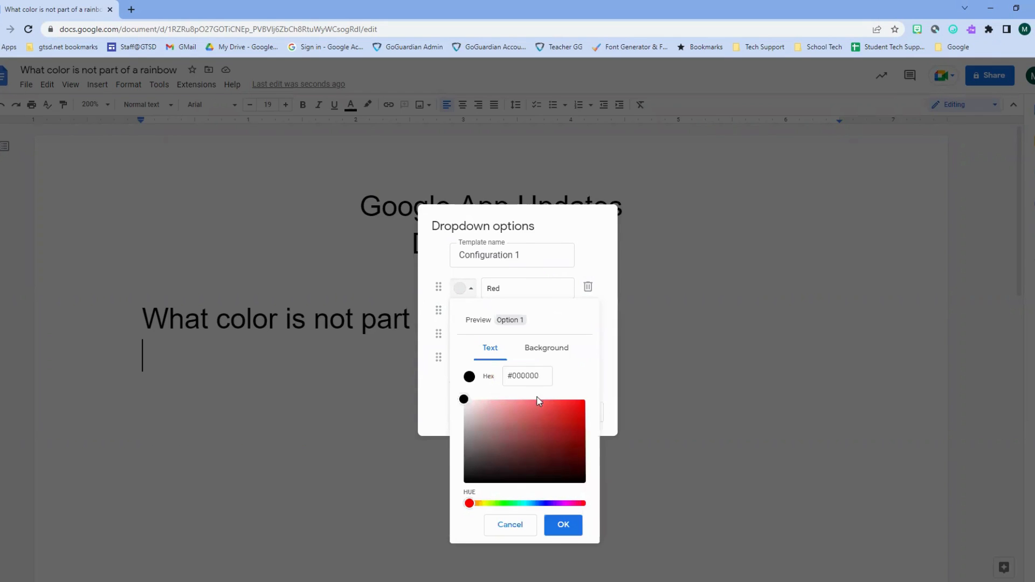
pyautogui.click(553, 359)
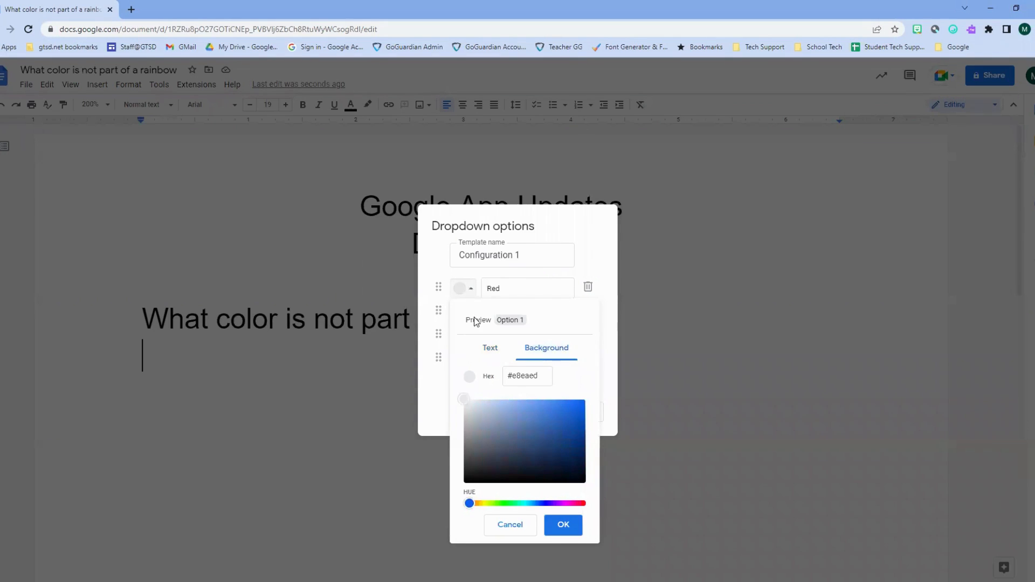
pyautogui.click(510, 526)
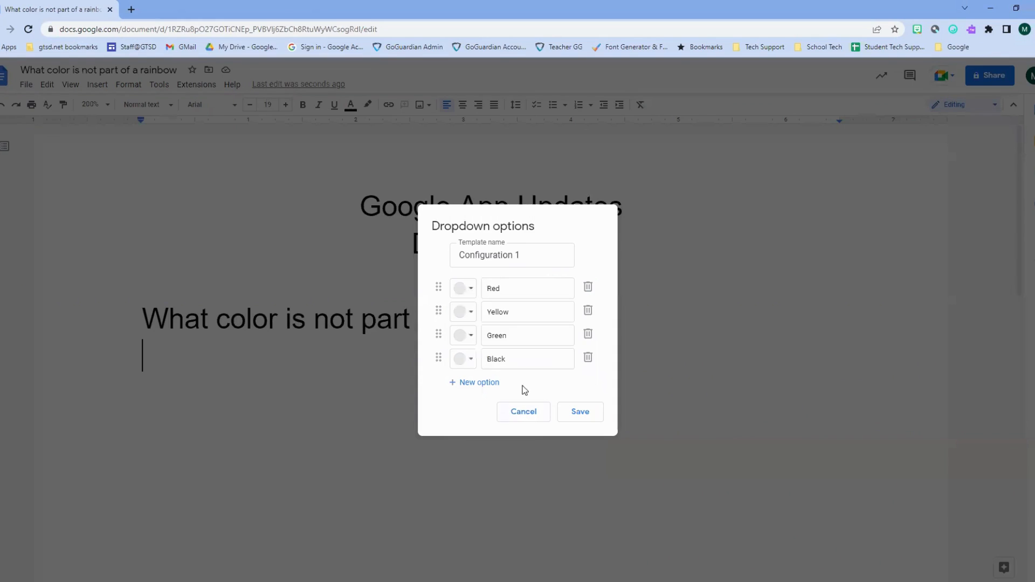
pyautogui.click(472, 291)
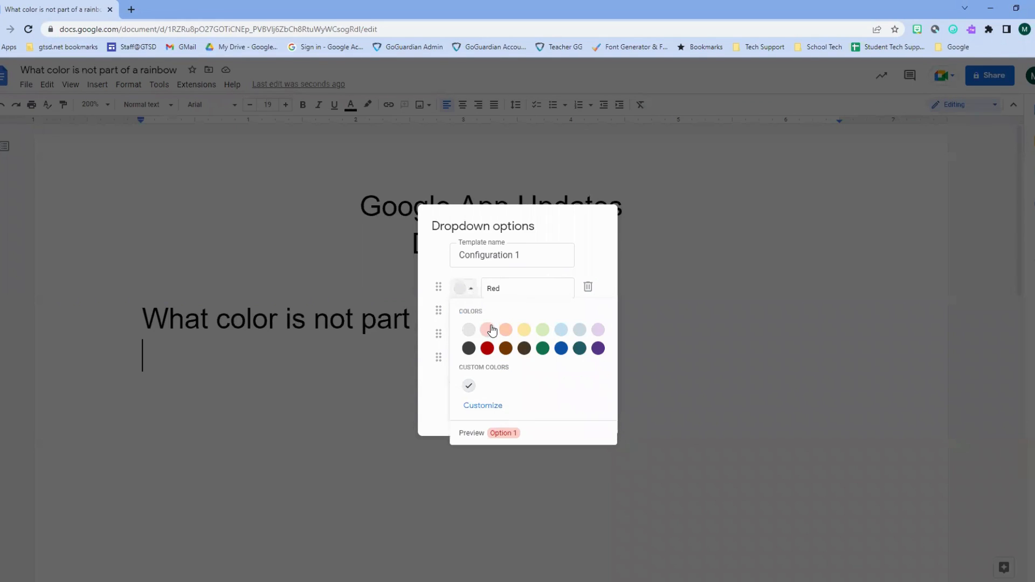
pyautogui.click(488, 329)
pyautogui.click(472, 313)
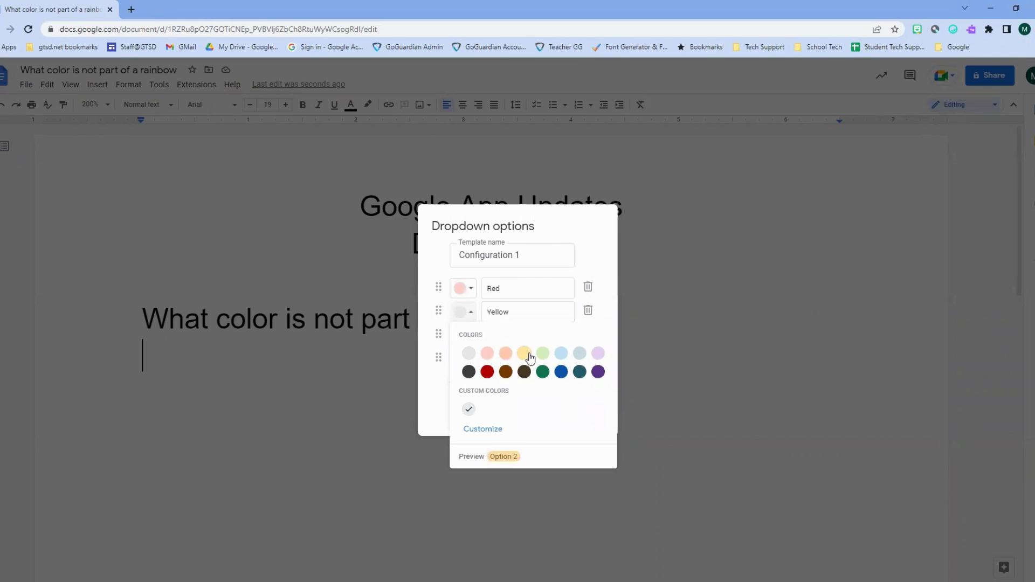
pyautogui.click(523, 353)
pyautogui.click(473, 336)
pyautogui.click(542, 377)
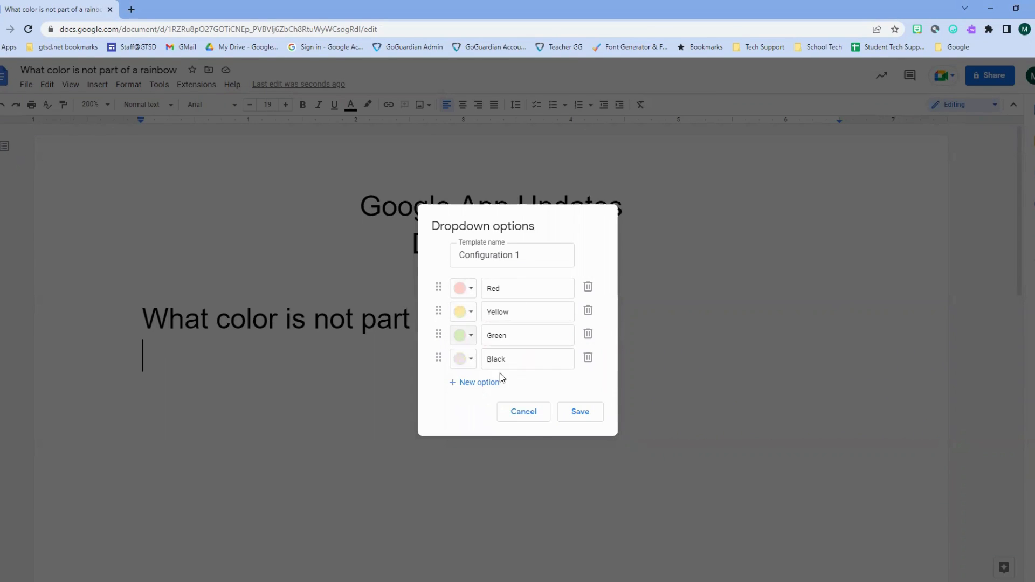
pyautogui.click(472, 359)
pyautogui.click(466, 420)
pyautogui.tripleClick(505, 259)
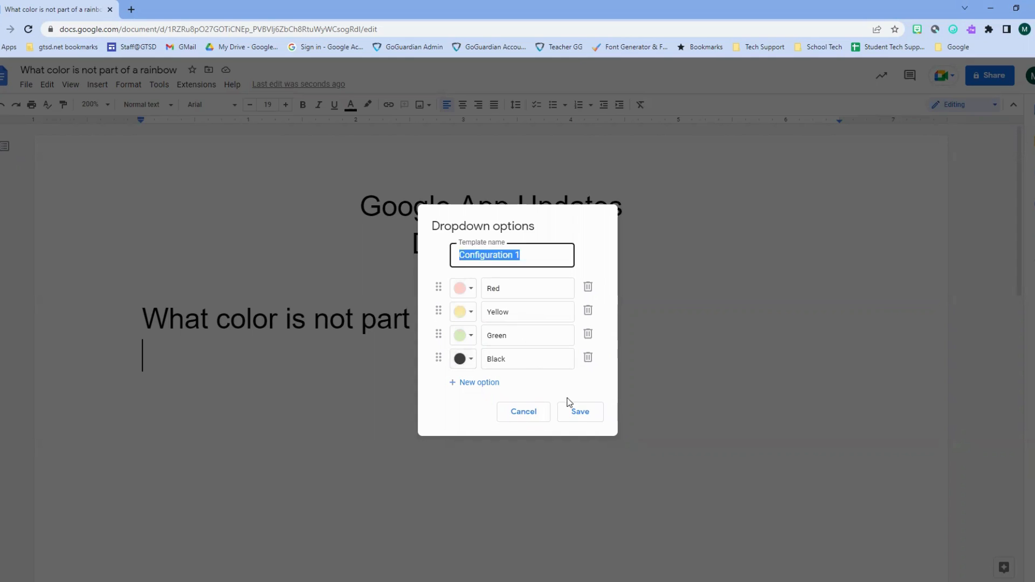
# - Save the dropdown, insert it under the question, and change its chip from Red to Black
pyautogui.click(579, 413)
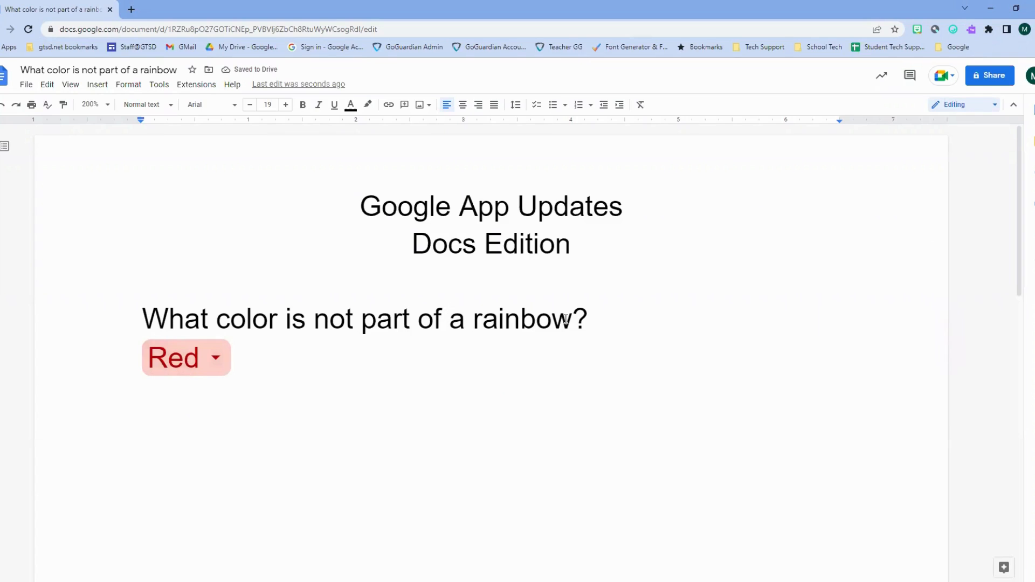
pyautogui.click(214, 365)
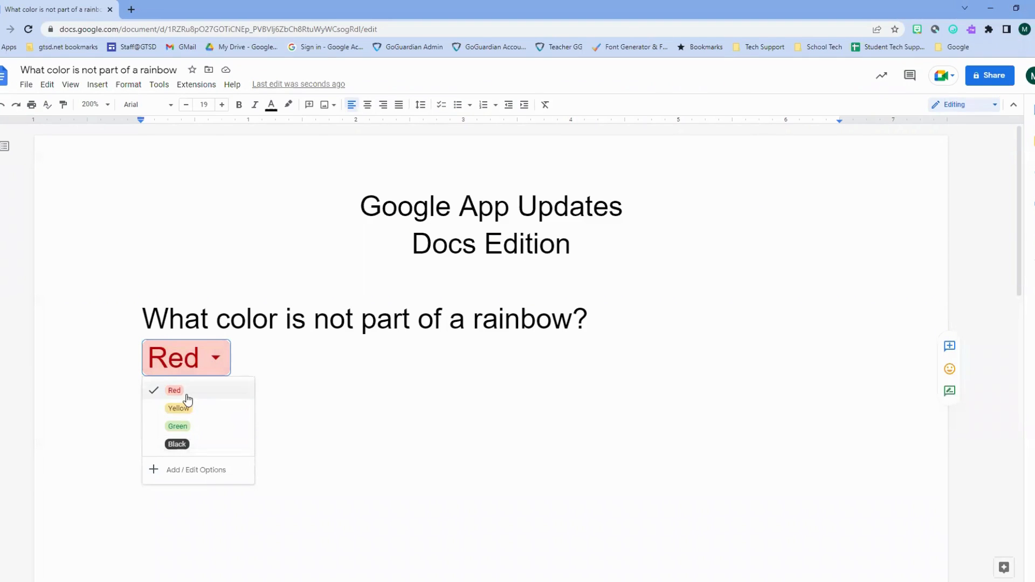
pyautogui.click(178, 444)
pyautogui.click(322, 385)
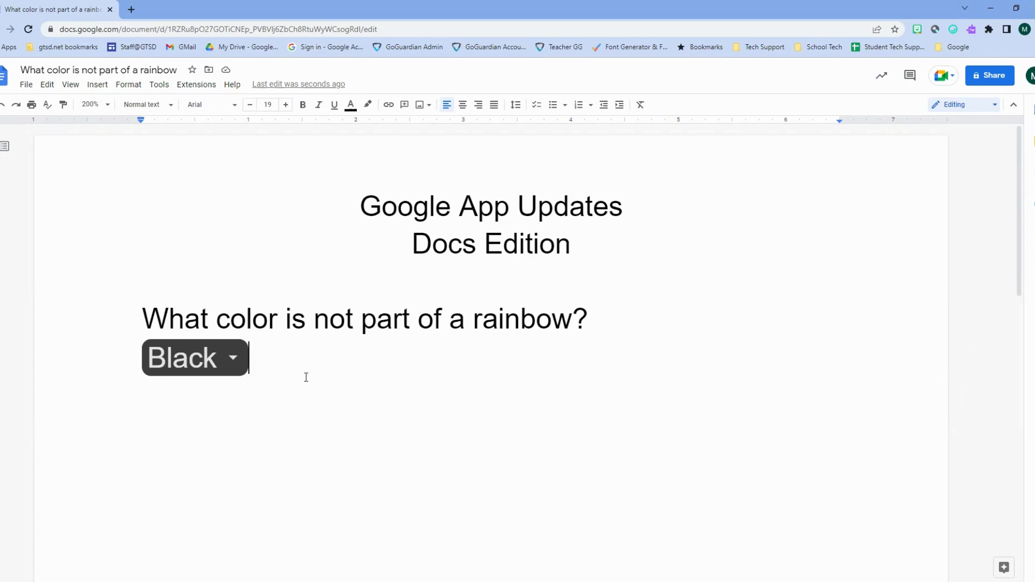
# - Select the rainbow question line with its Black chip and delete them
pyautogui.moveTo(305, 377); pyautogui.dragTo(140, 318)
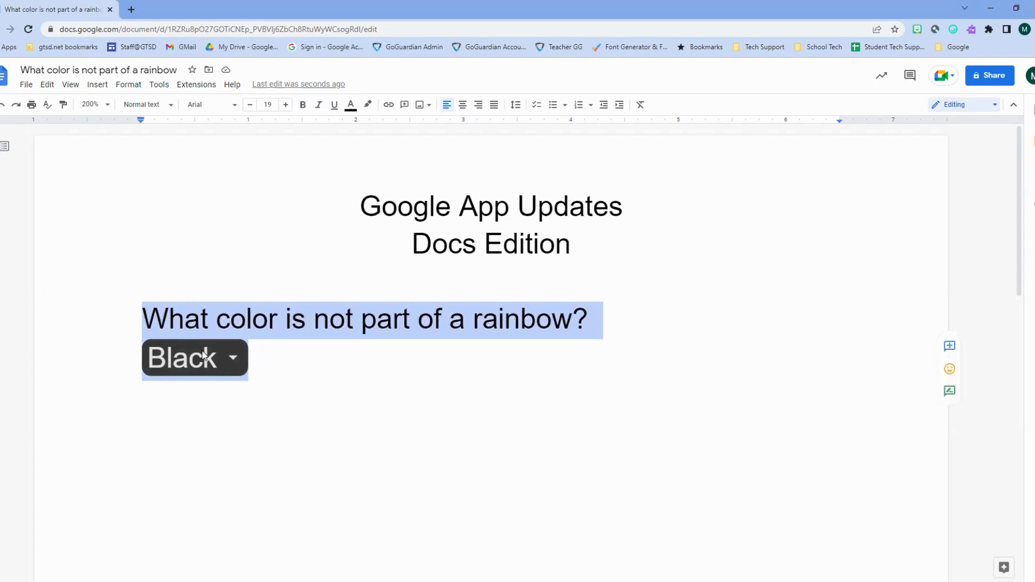
pyautogui.press('BackSpace')
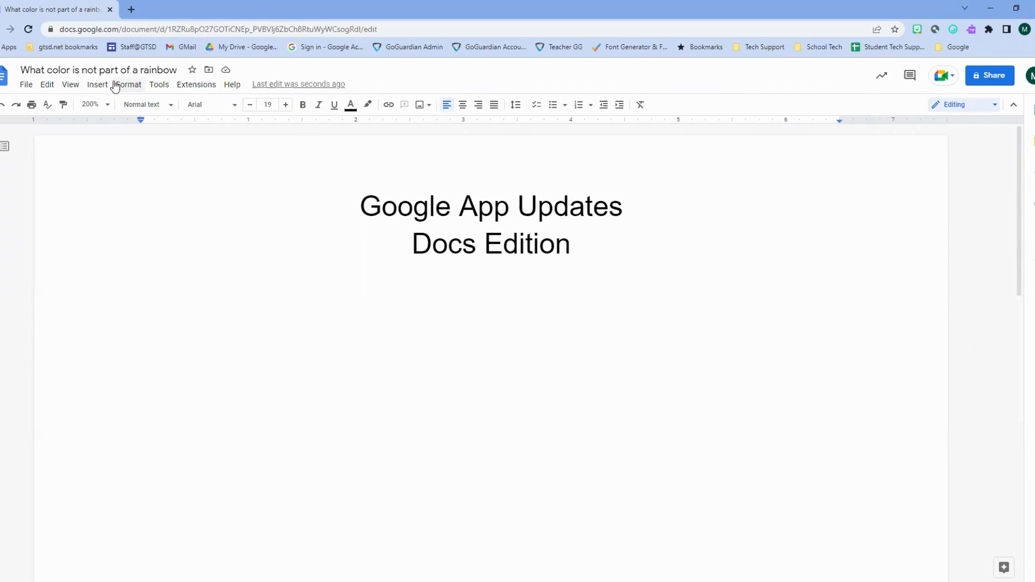
# - Insert the Product roadmap table template from Insert > Table > Table templates
pyautogui.click(99, 85)
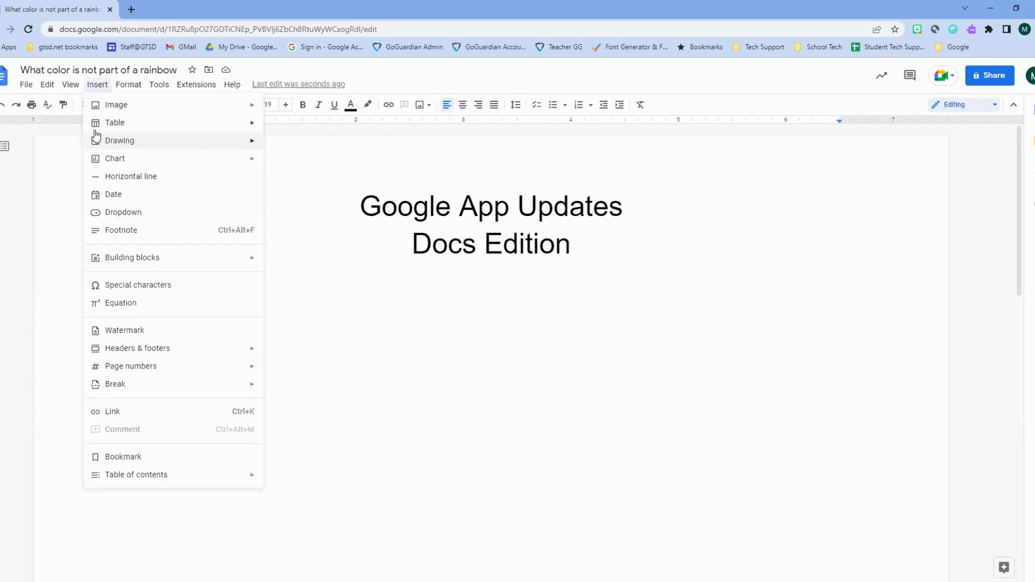
pyautogui.moveTo(102, 131)
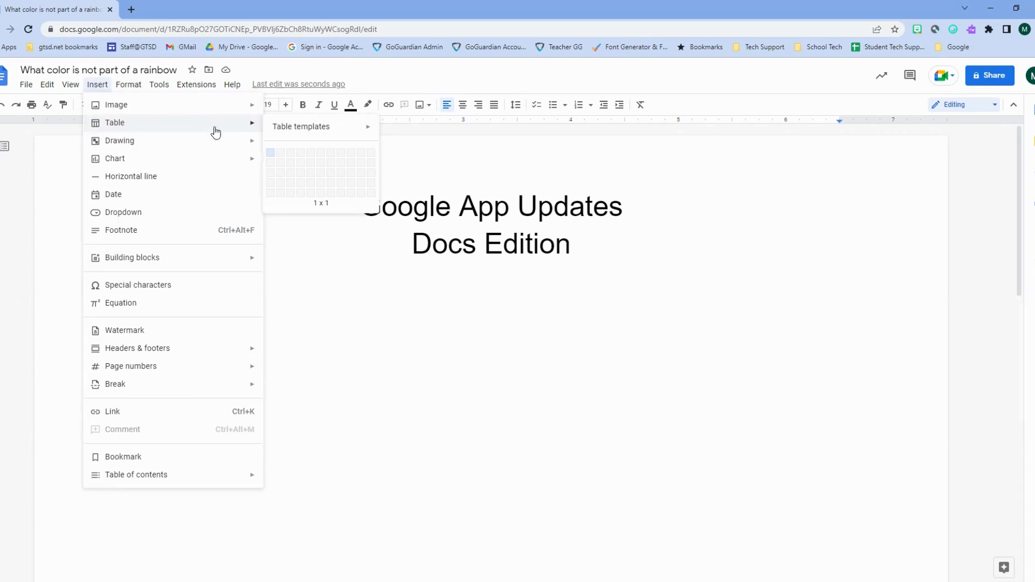
pyautogui.moveTo(300, 127)
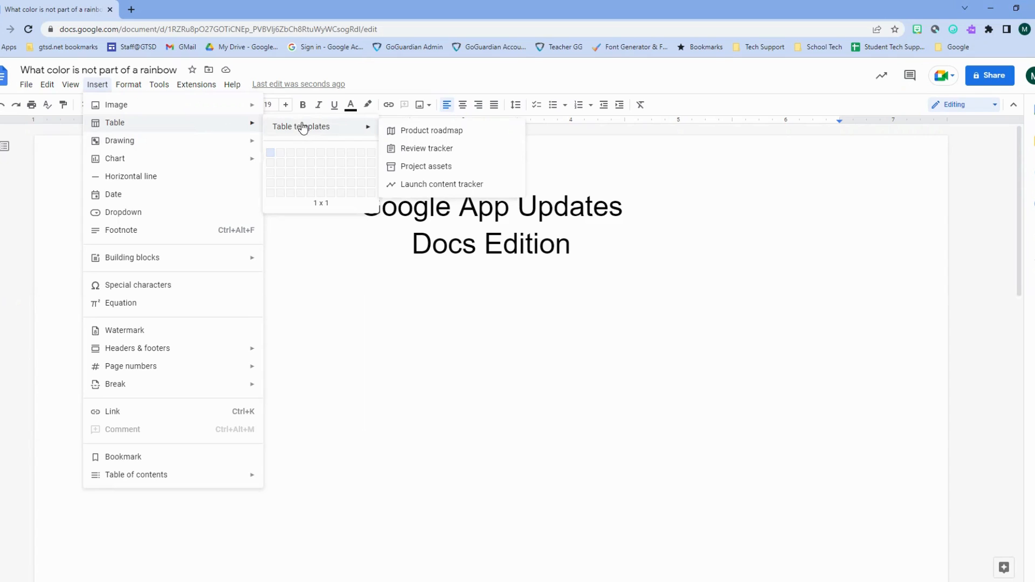
pyautogui.click(410, 133)
# - Rename the table's Project column header to Student
pyautogui.scroll(-1, 478, 296)
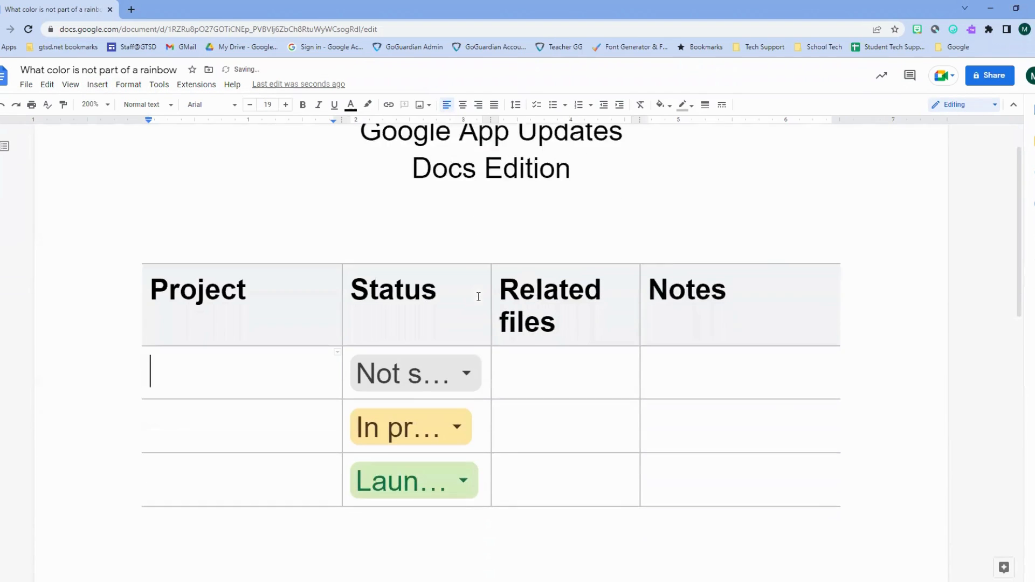
pyautogui.scroll(-1, 478, 296)
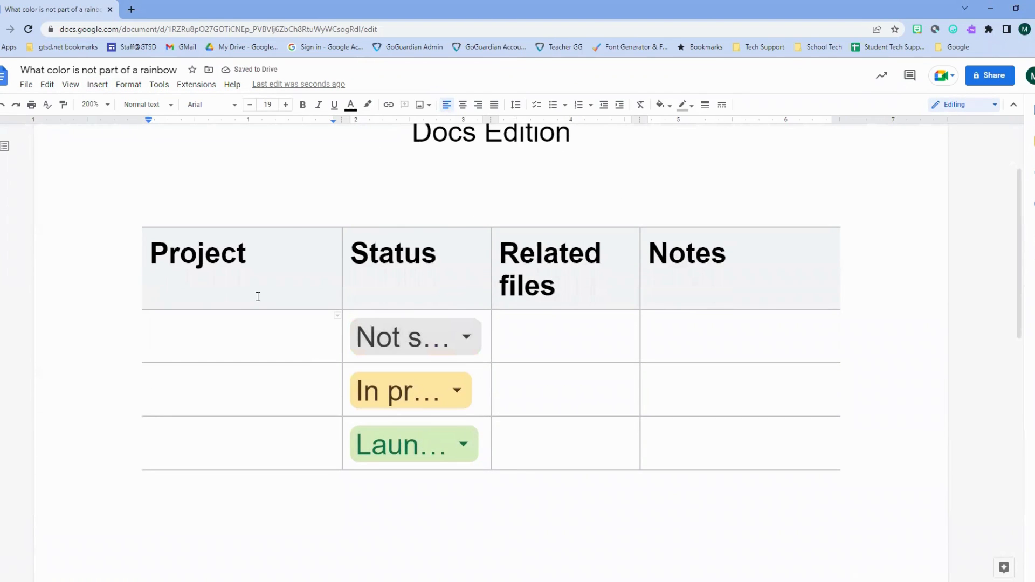
pyautogui.moveTo(252, 281)
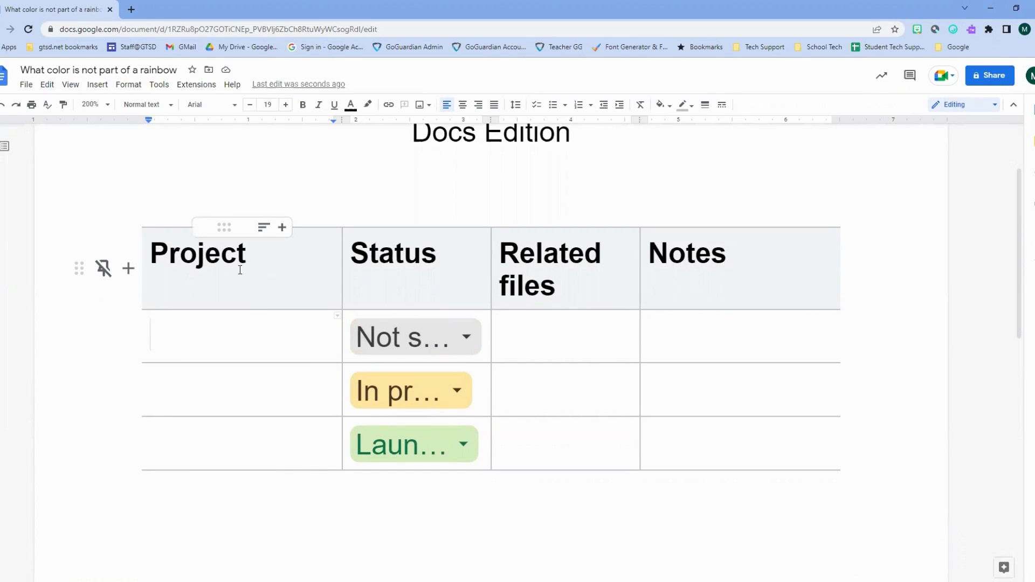
pyautogui.tripleClick(184, 265)
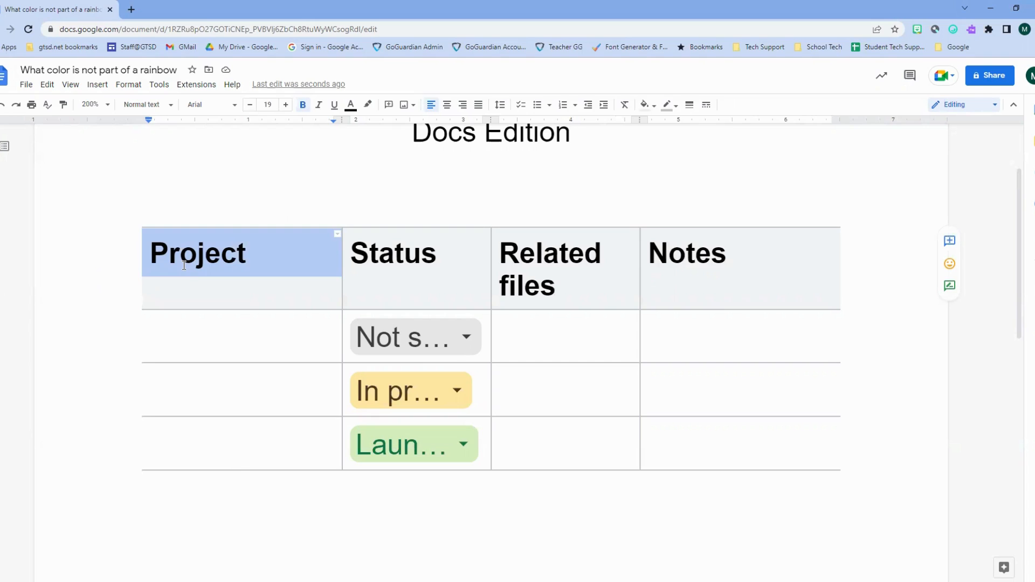
pyautogui.doubleClick(184, 265)
pyautogui.write('Student')
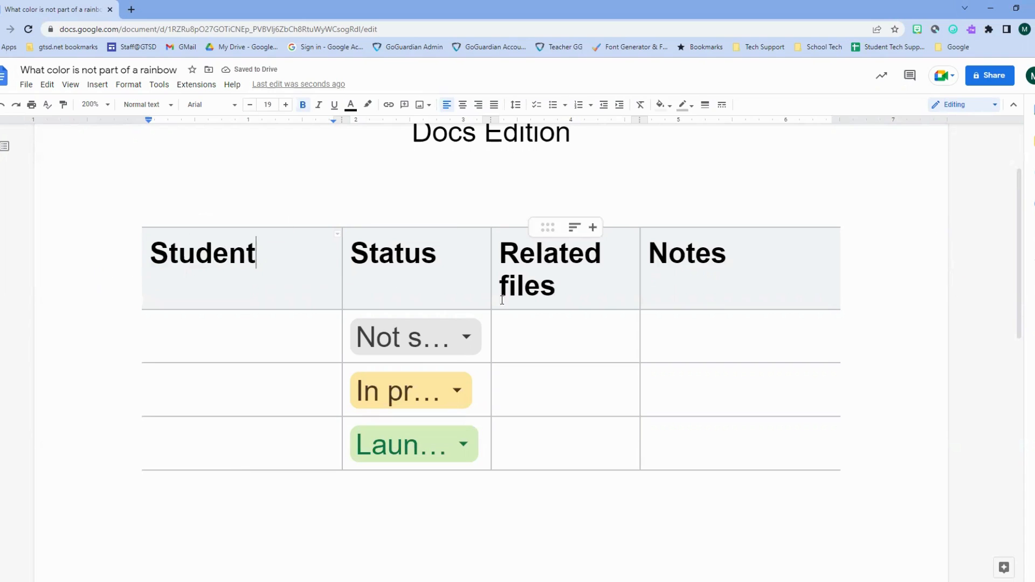
# - Delete the Related files column from the table
pyautogui.click(548, 289)
pyautogui.tripleClick(552, 262)
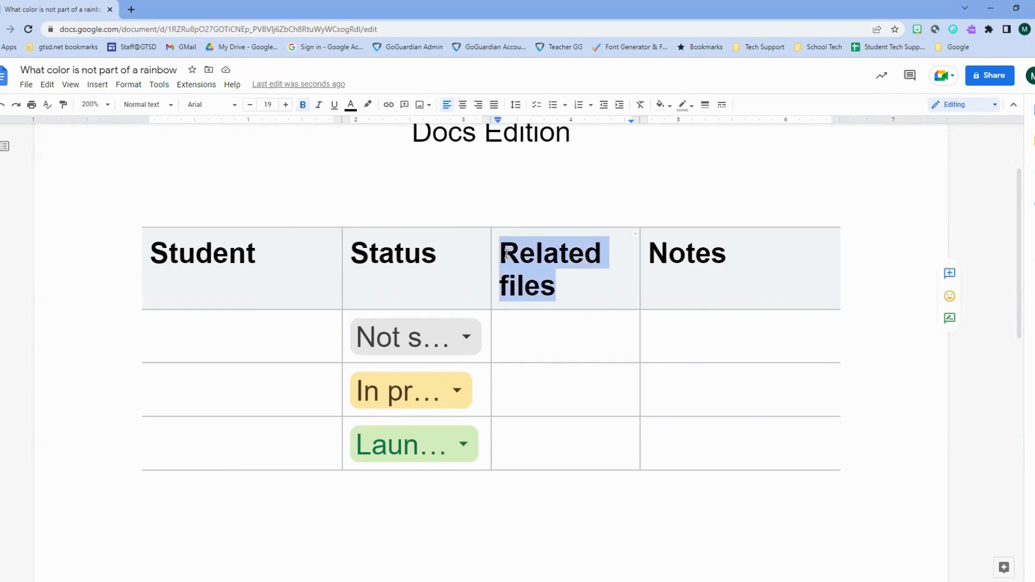
pyautogui.rightClick(561, 286)
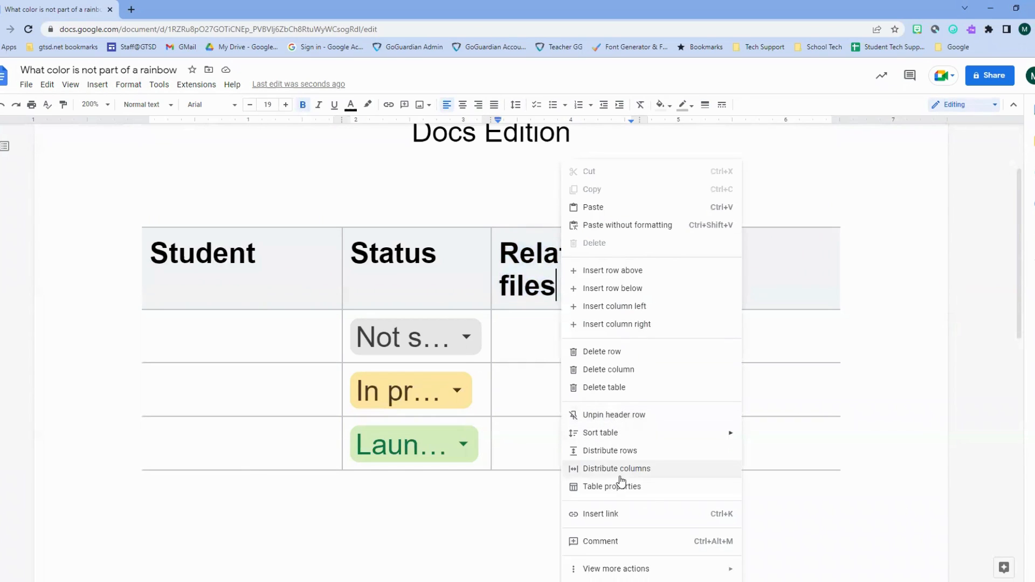
pyautogui.click(598, 371)
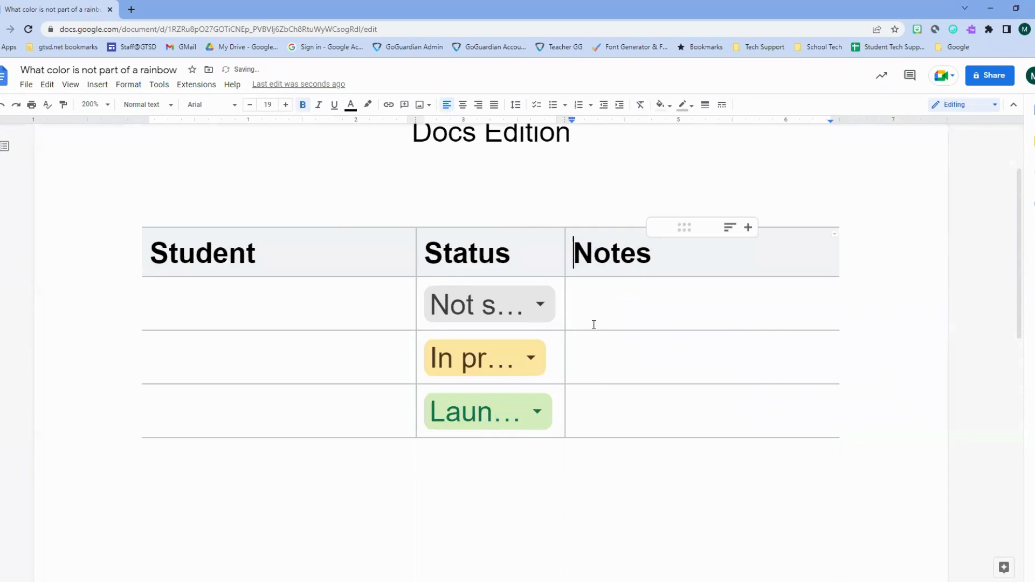
# - Type a student's first name into each Student cell of rows 1, 2 and 3
pyautogui.click(270, 313)
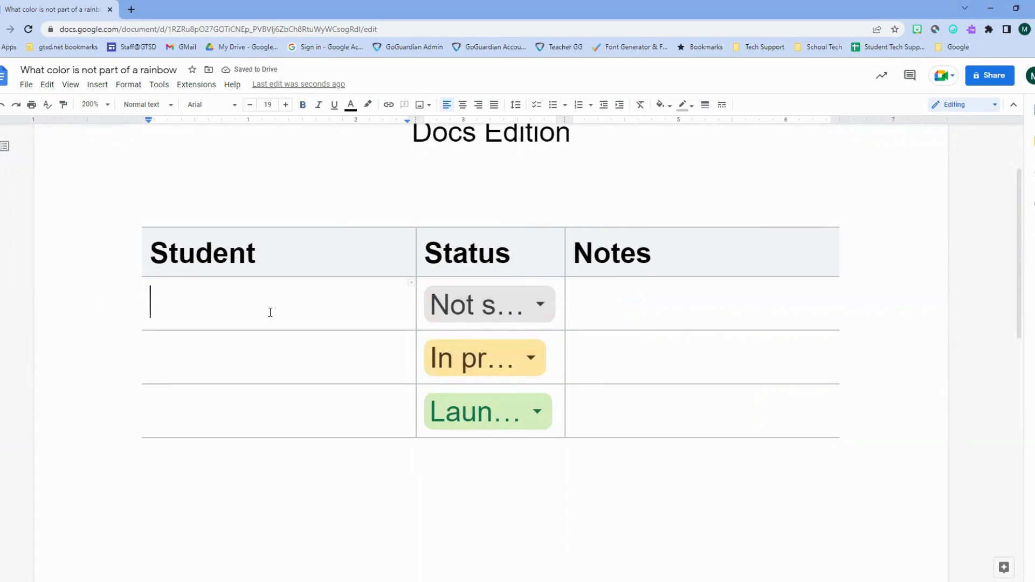
pyautogui.write('Matt')
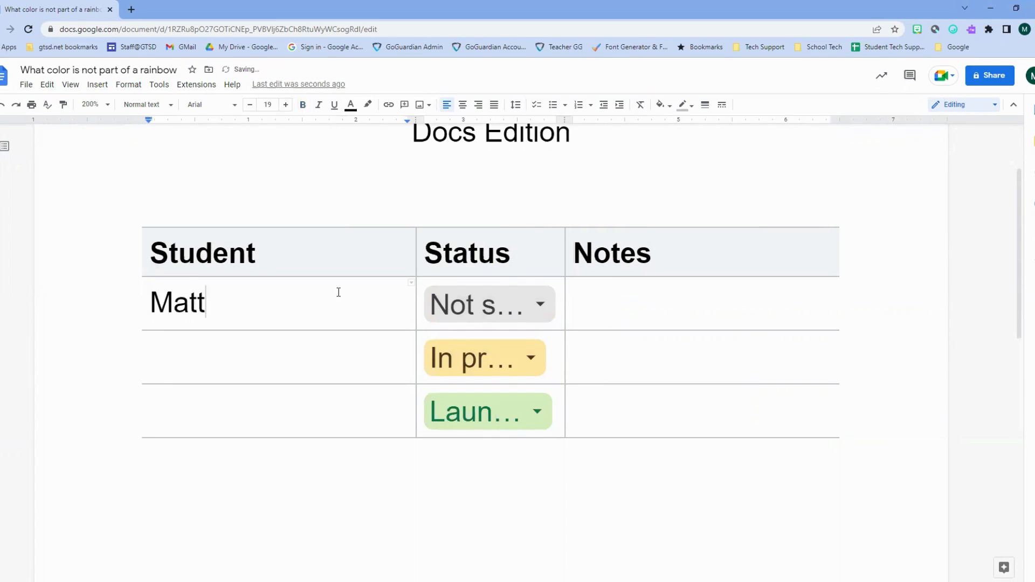
pyautogui.doubleClick(269, 351)
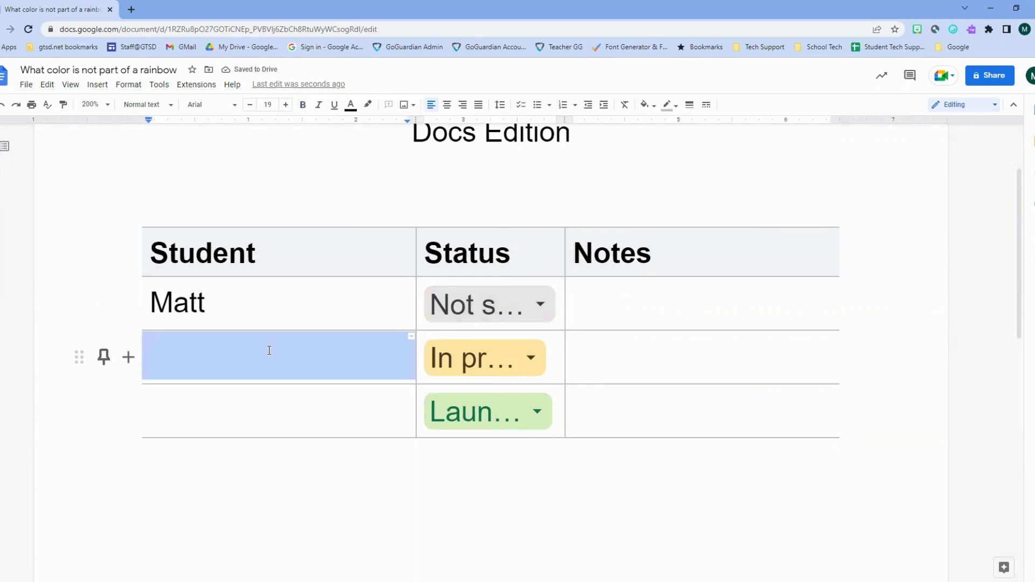
pyautogui.write('Madeline')
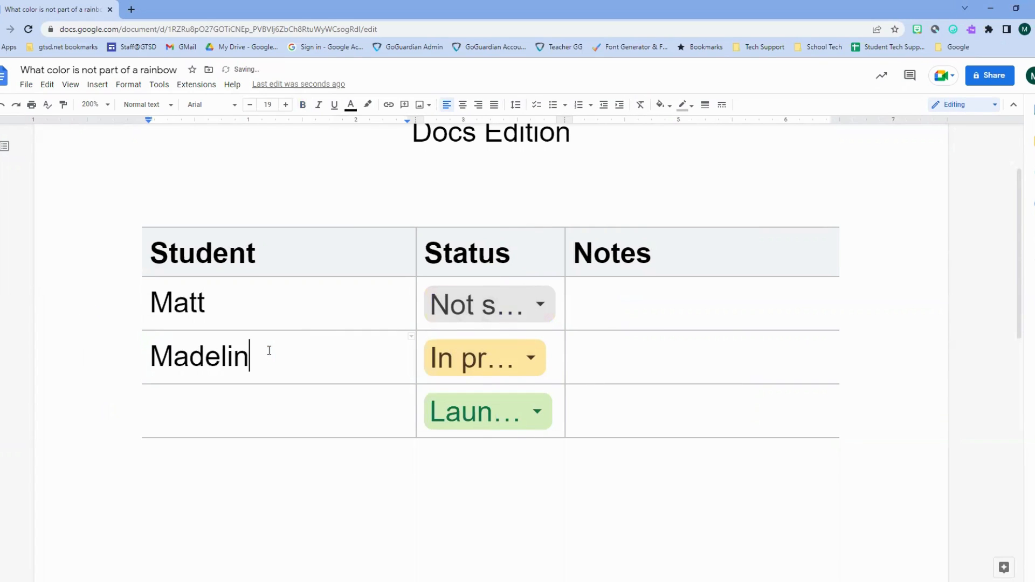
pyautogui.doubleClick(253, 420)
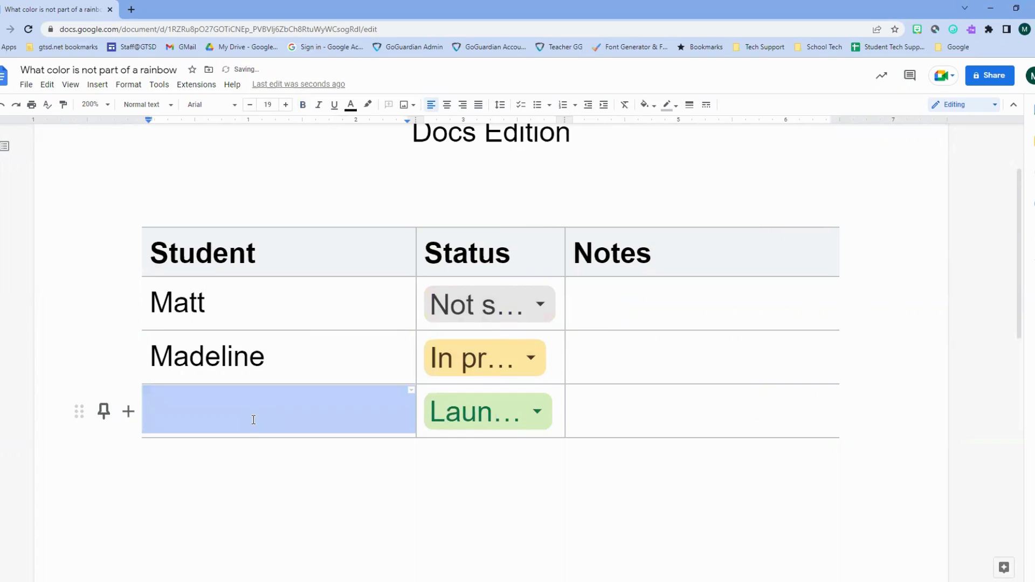
pyautogui.write('Molly')
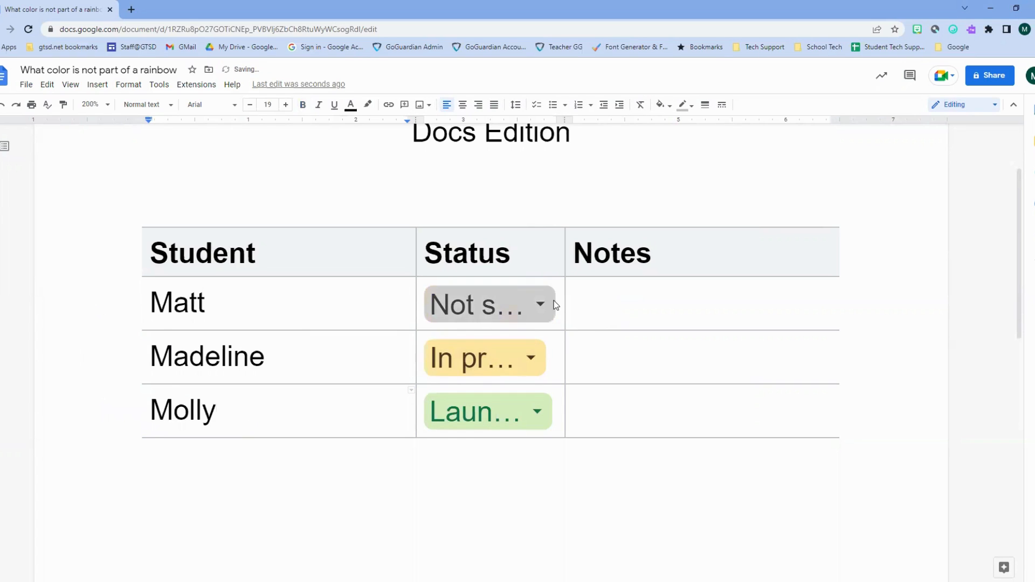
pyautogui.click(554, 304)
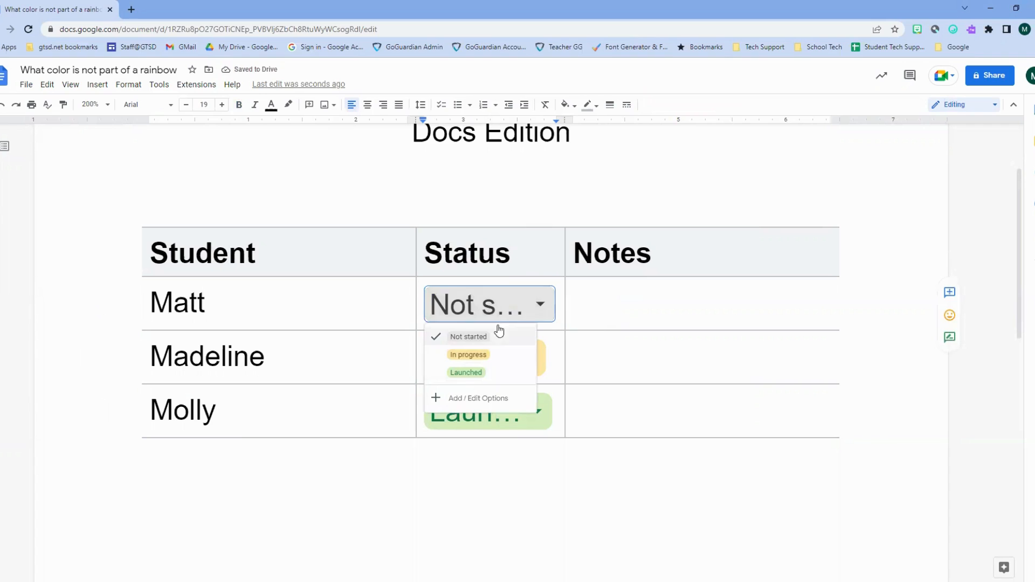
# - Rename the status options Not started, In progress and Launched to Emerging, Progressing and Meets
pyautogui.click(481, 404)
pyautogui.click(518, 302)
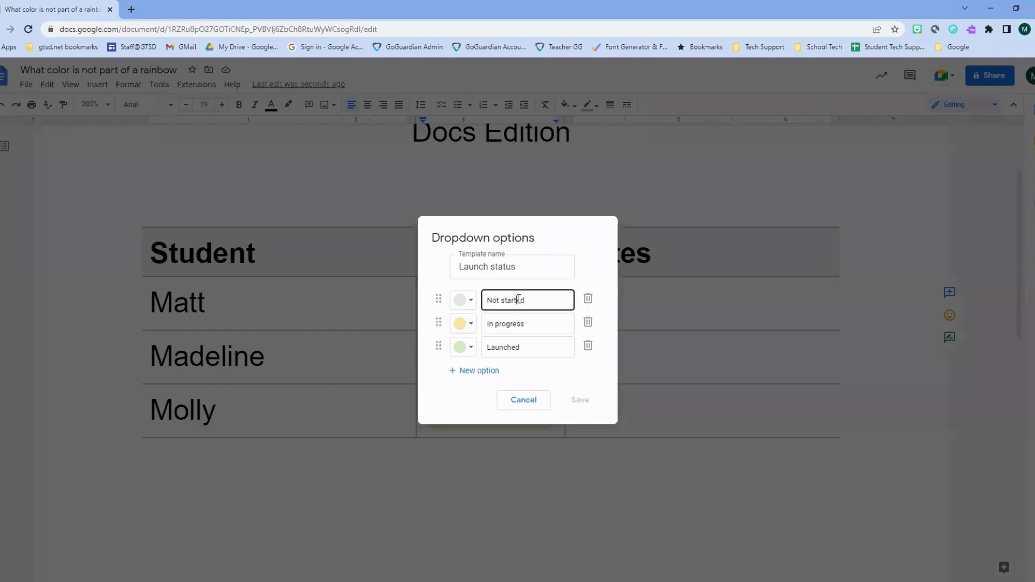
pyautogui.moveTo(527, 301); pyautogui.dragTo(482, 302)
pyautogui.write('Emer')
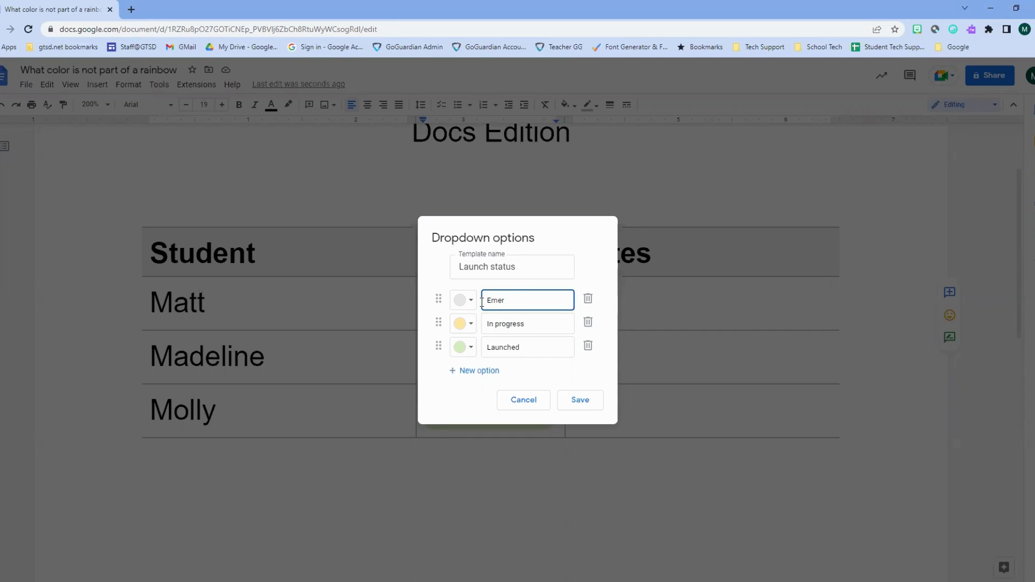
pyautogui.write('ging')
pyautogui.press('Tab')
pyautogui.press('Tab')
pyautogui.press('Tab')
pyautogui.press('Tab')
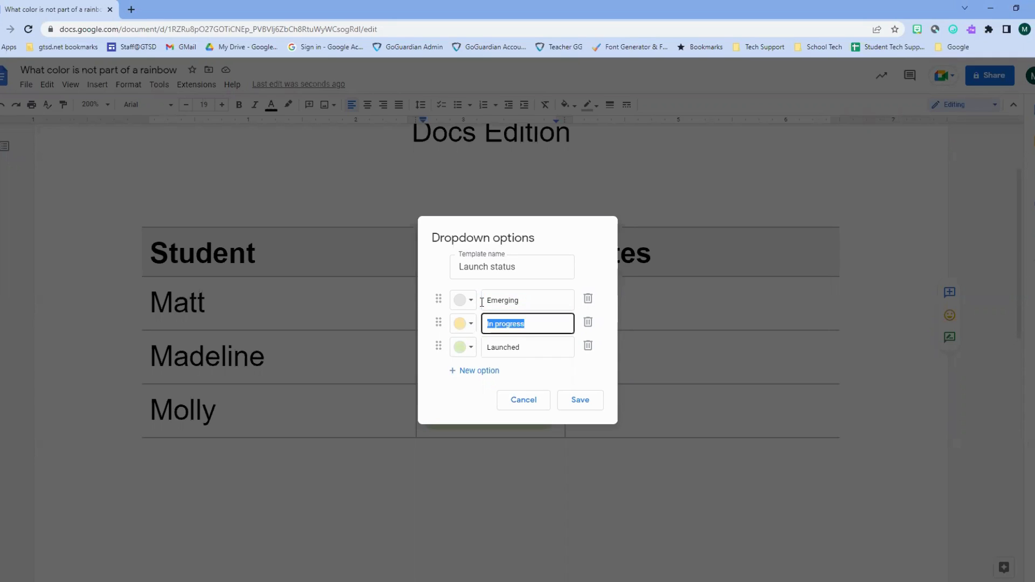
pyautogui.press('Right')
pyautogui.press('BackSpace')
pyautogui.press('BackSpace')
pyautogui.press('BackSpace')
pyautogui.press('BackSpace')
pyautogui.press('BackSpace')
pyautogui.press('BackSpace')
pyautogui.press('BackSpace')
pyautogui.press('BackSpace')
pyautogui.press('BackSpace')
pyautogui.press('BackSpace')
pyautogui.press('BackSpace')
pyautogui.write('Pro')
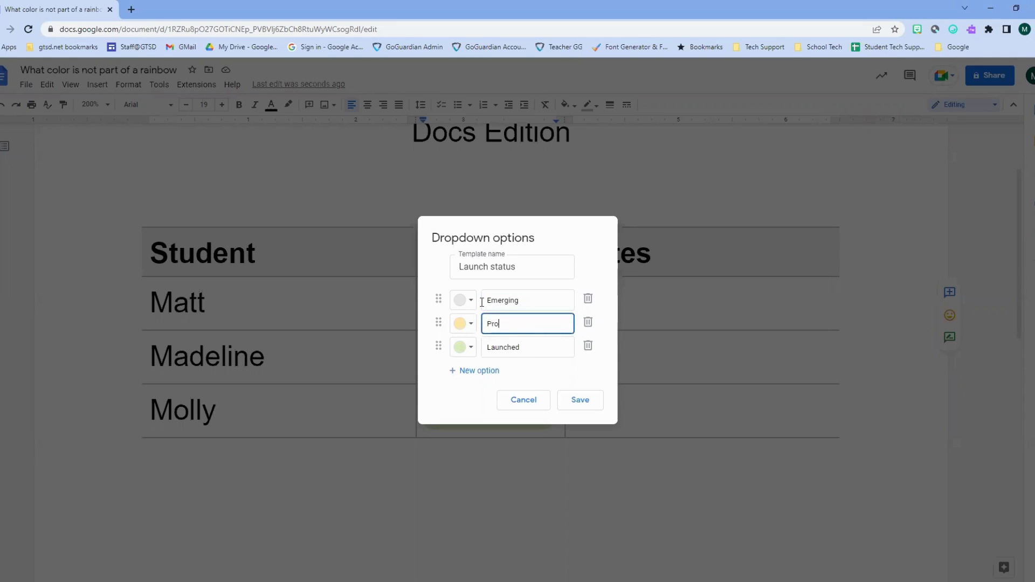
pyautogui.write('gressing')
pyautogui.press('Tab')
pyautogui.press('Tab')
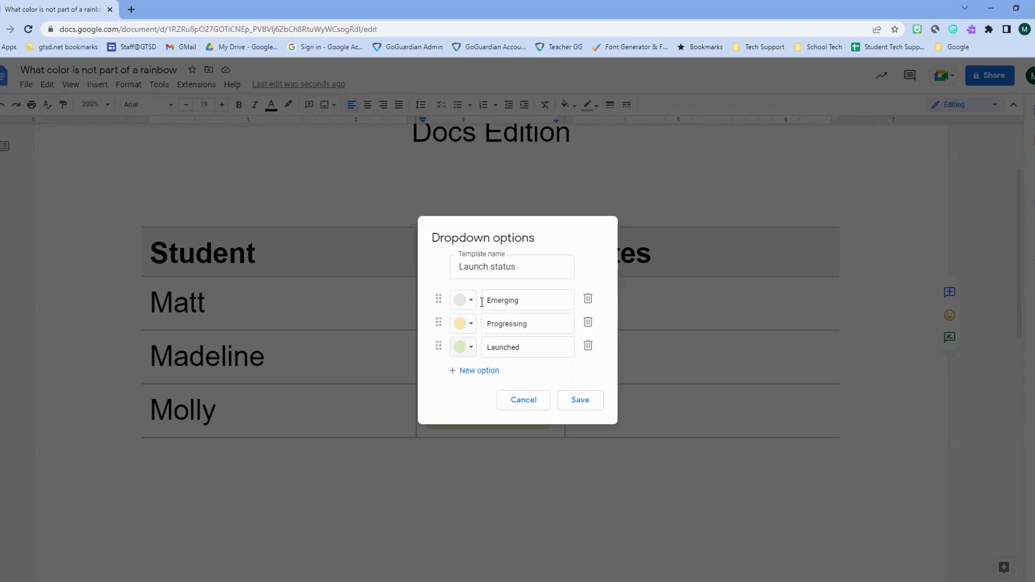
pyautogui.press('Tab')
pyautogui.write('Meets')
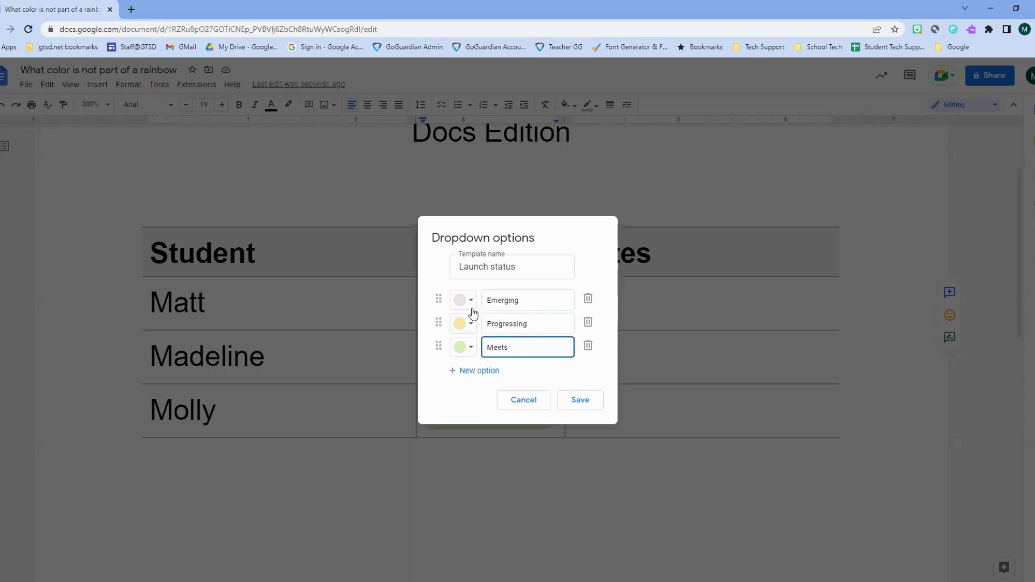
# - Give Emerging a light red colour, save, and apply the options to all status chips
pyautogui.click(472, 309)
pyautogui.click(484, 344)
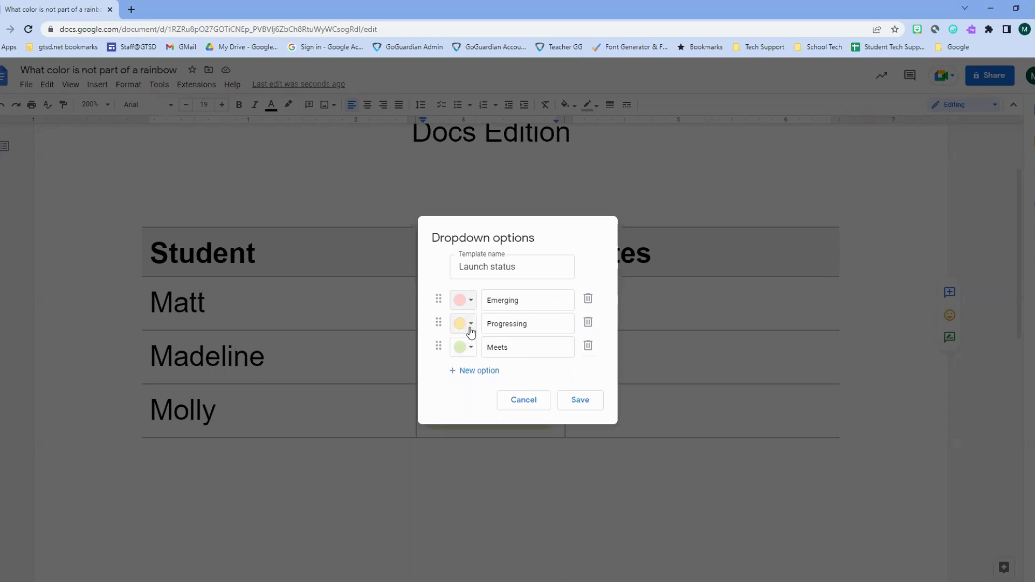
pyautogui.click(576, 400)
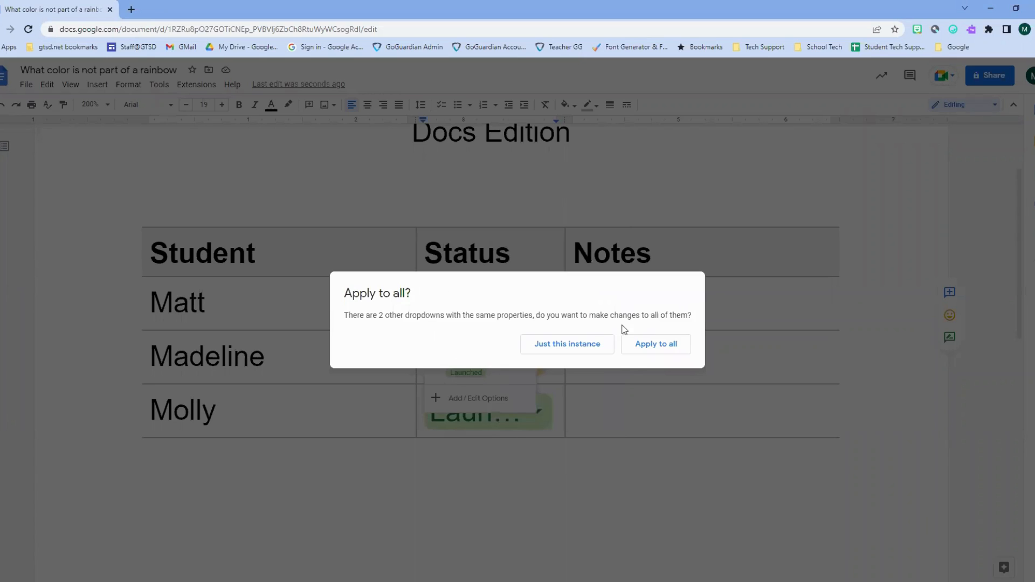
pyautogui.click(635, 349)
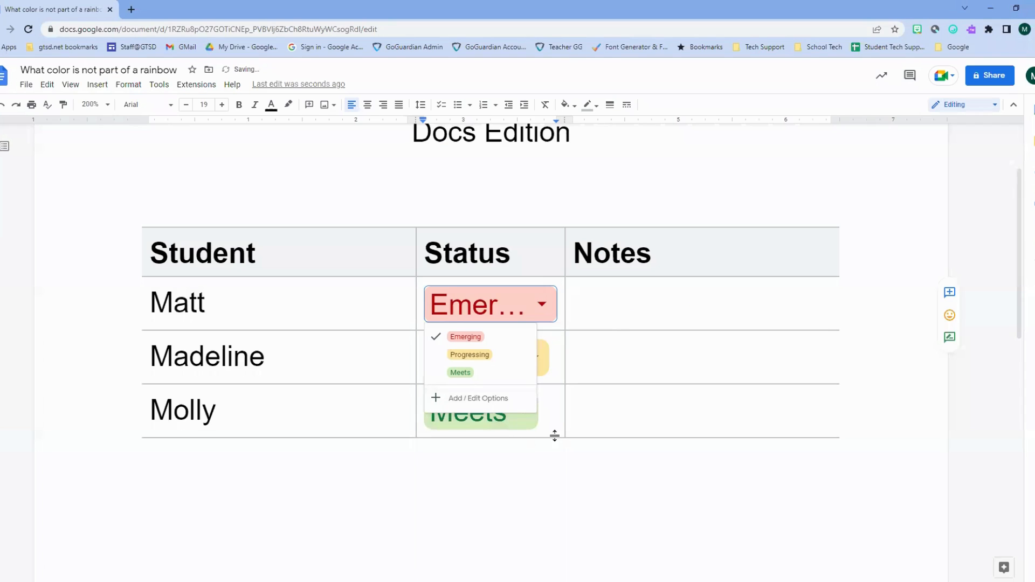
# - Switch the first row's status chip from Emerging to Progressing
pyautogui.click(552, 455)
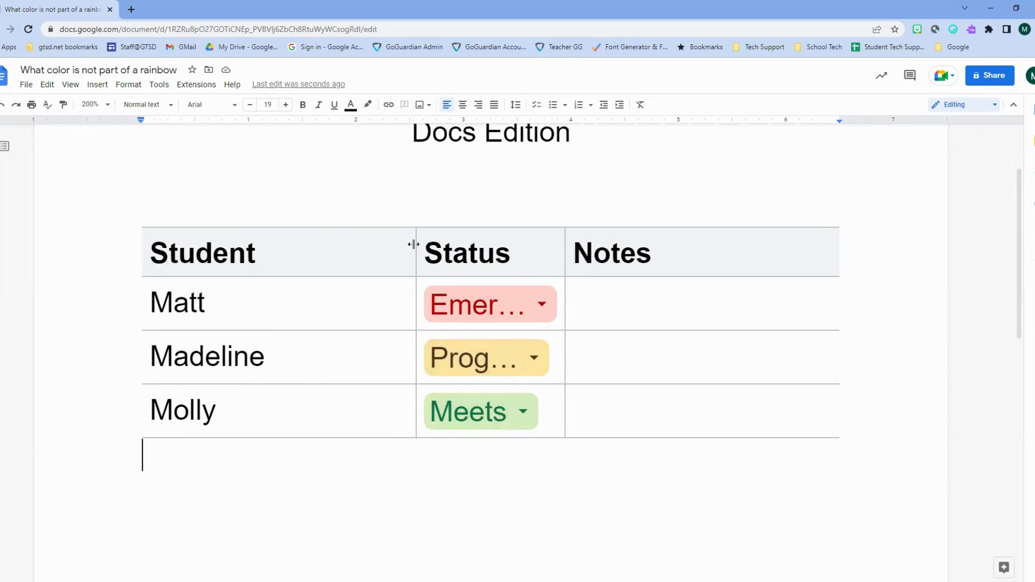
pyautogui.click(484, 317)
pyautogui.click(477, 356)
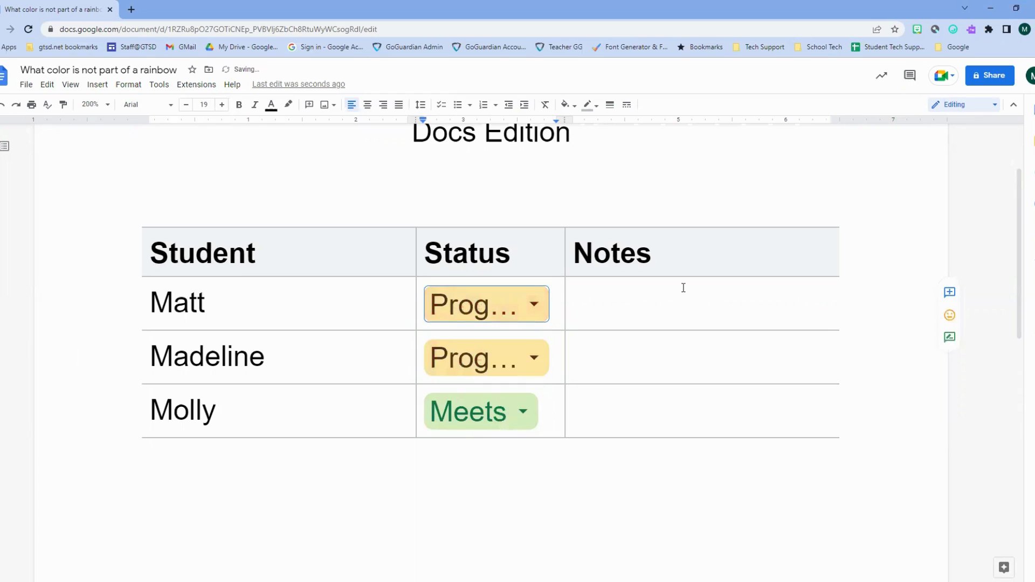
pyautogui.click(673, 296)
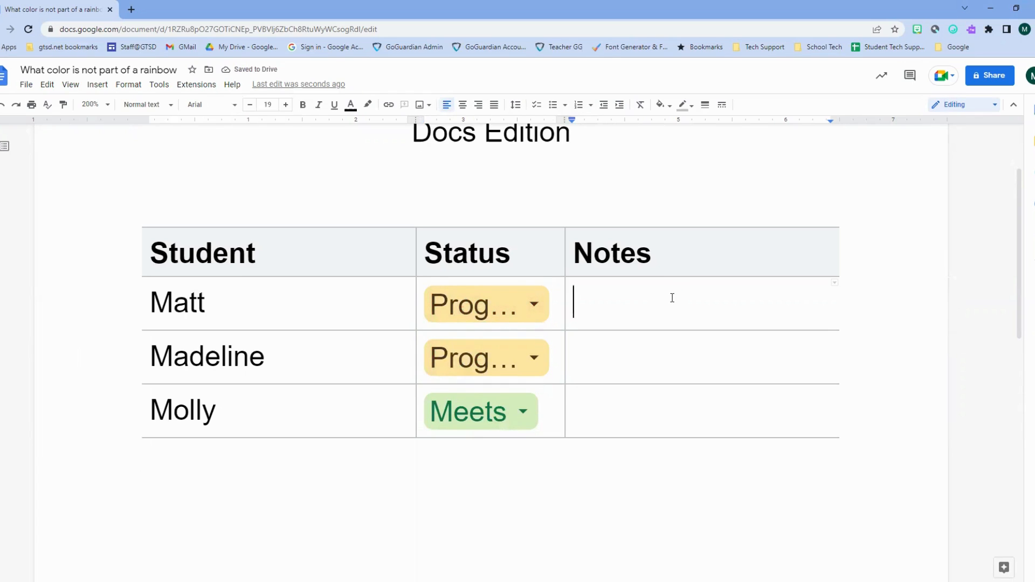
# - Write 'Was able to add numbers with little assistance' in Matt's Notes cell
pyautogui.write('Was able ')
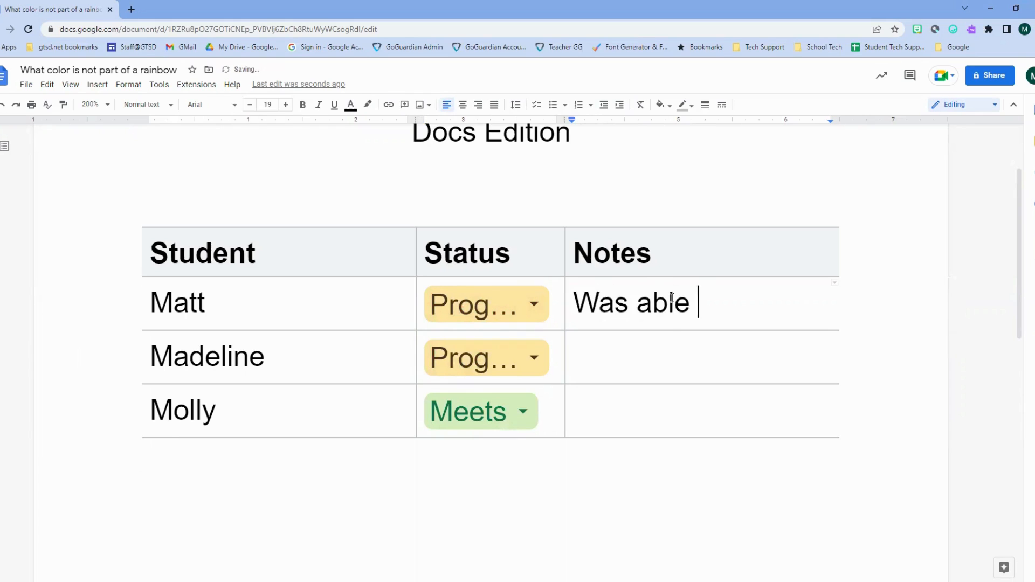
pyautogui.write('to add numbers ')
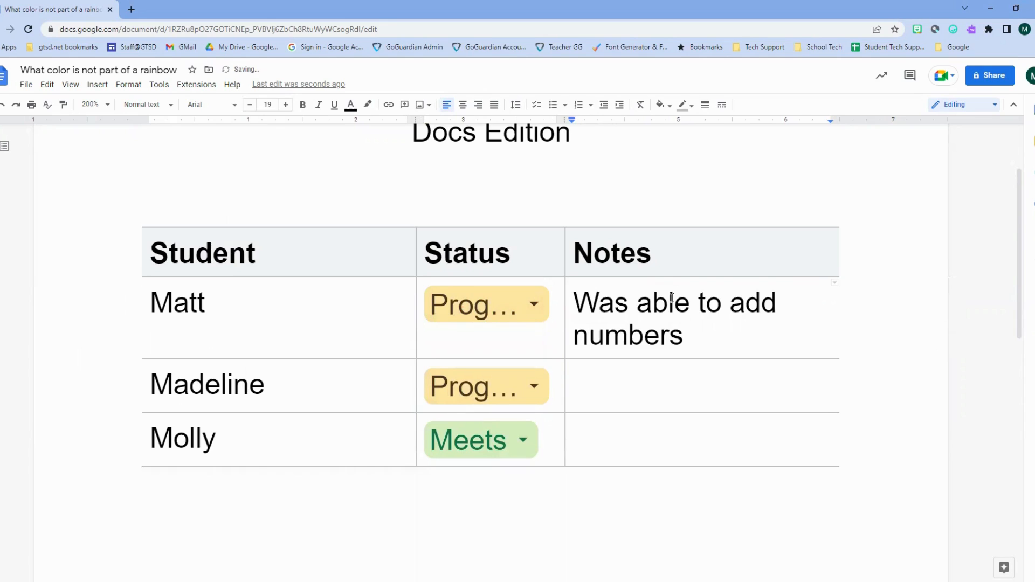
pyautogui.write('with little ')
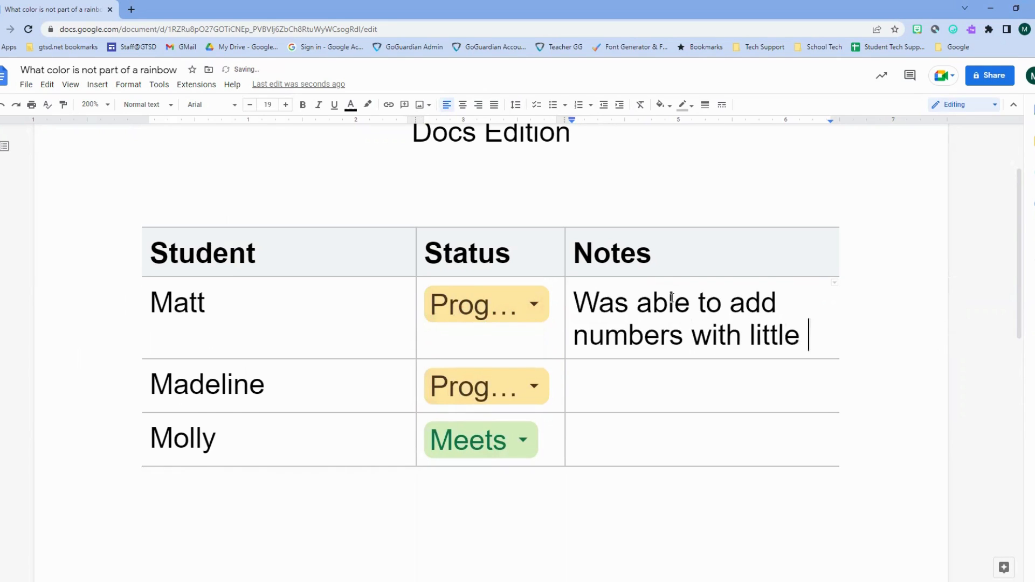
pyautogui.write('assistance')
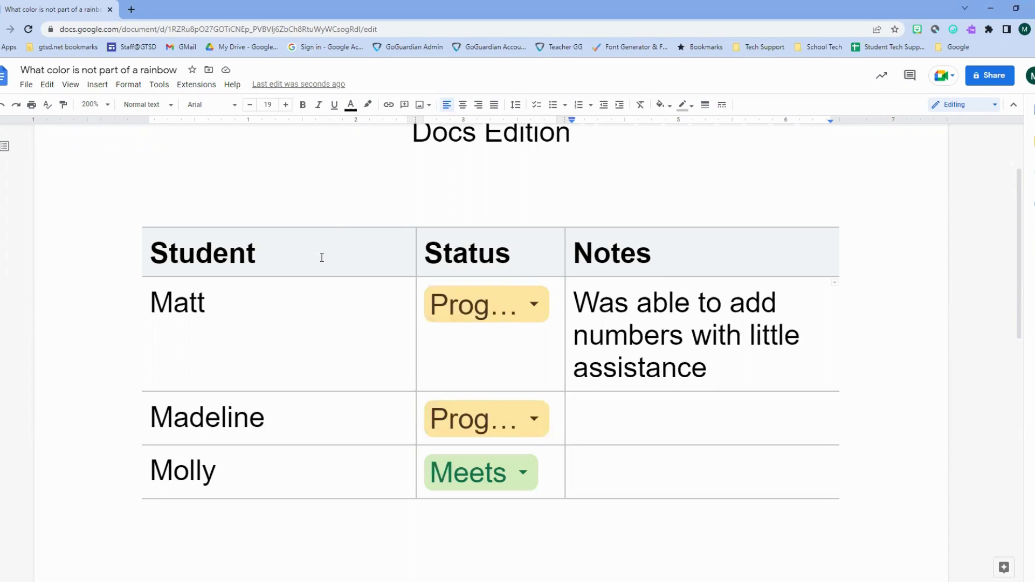
pyautogui.click(404, 192)
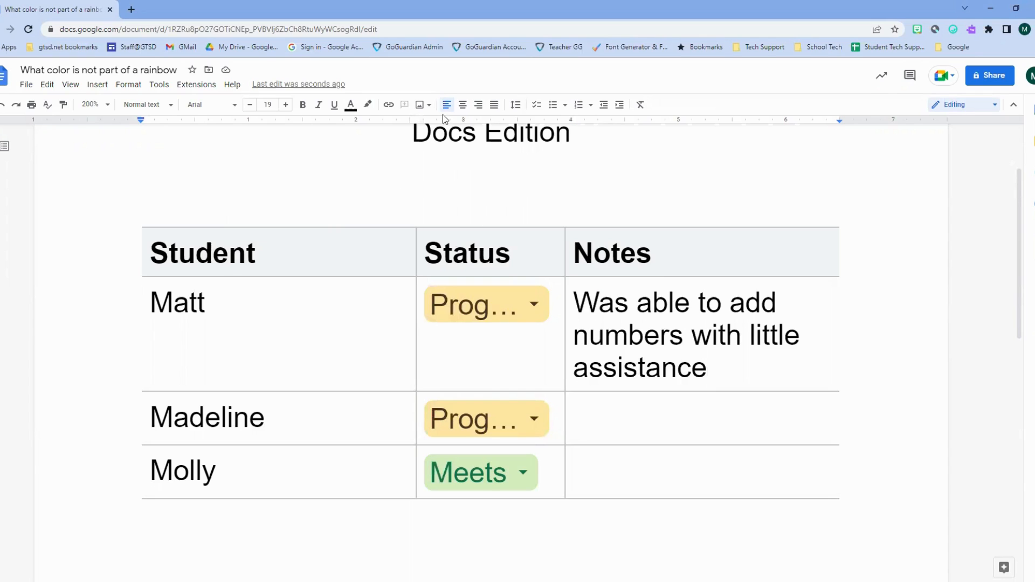
# - Add a centred 'Animal Report' title above the table and delete Matt's note
pyautogui.click(463, 105)
pyautogui.write('Ani')
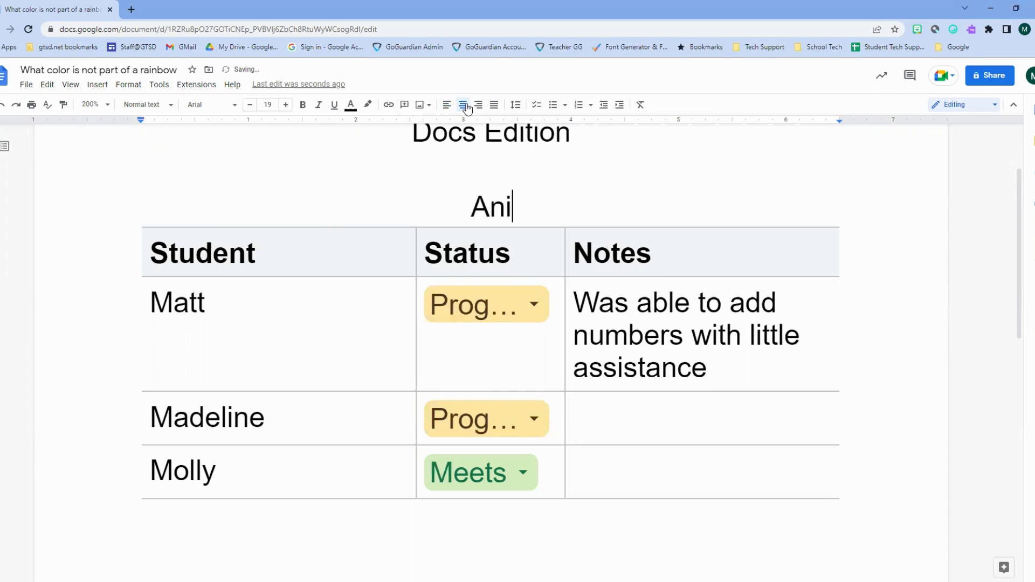
pyautogui.write('mal Report')
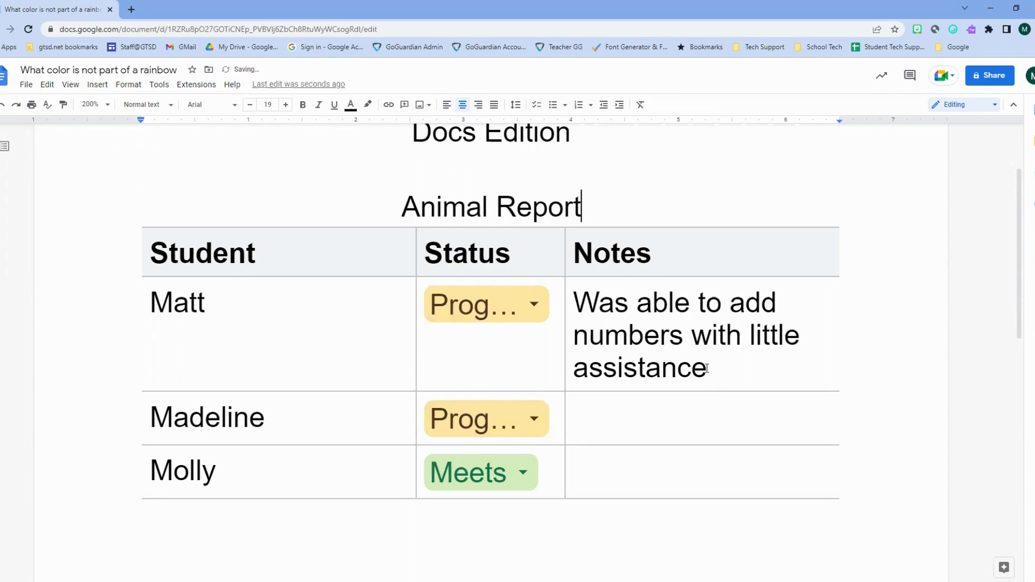
pyautogui.moveTo(707, 372); pyautogui.dragTo(582, 309)
pyautogui.press('BackSpace')
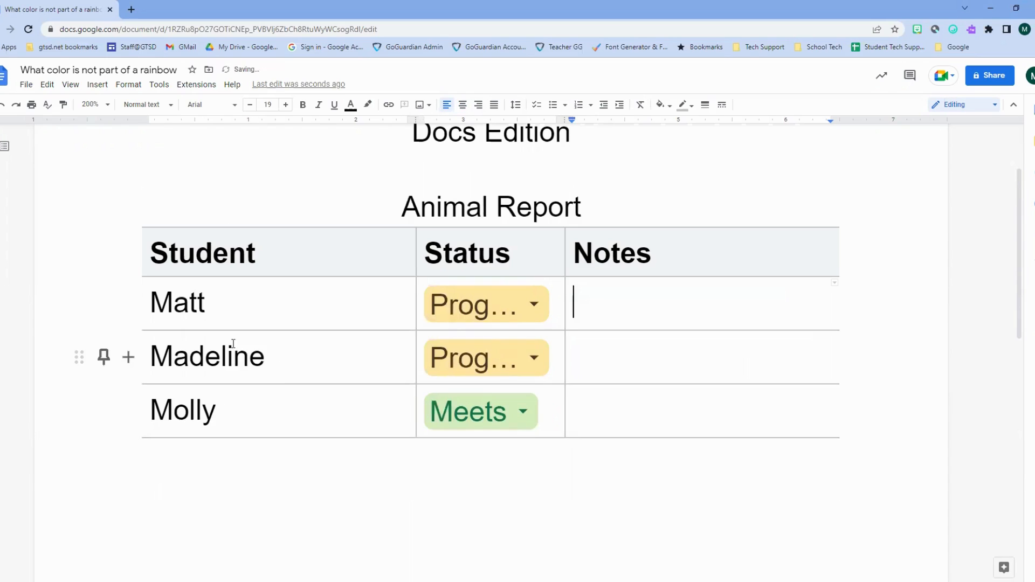
# - Clear the names Matt, Madeline and Molly from the Student column
pyautogui.moveTo(219, 303); pyautogui.dragTo(125, 322)
pyautogui.press('BackSpace')
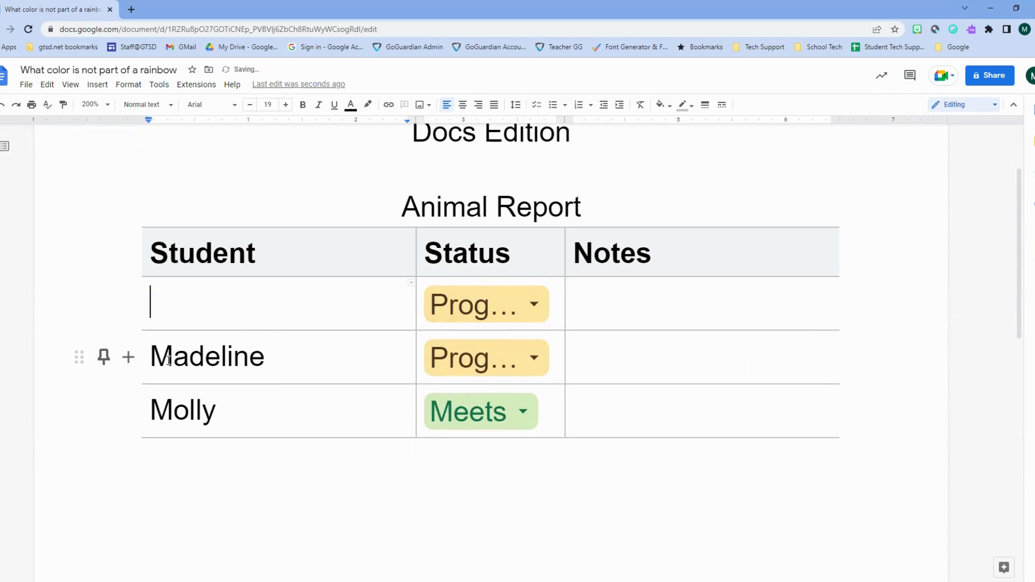
pyautogui.moveTo(265, 356); pyautogui.dragTo(107, 356)
pyautogui.press('BackSpace')
pyautogui.moveTo(215, 409); pyautogui.dragTo(119, 411)
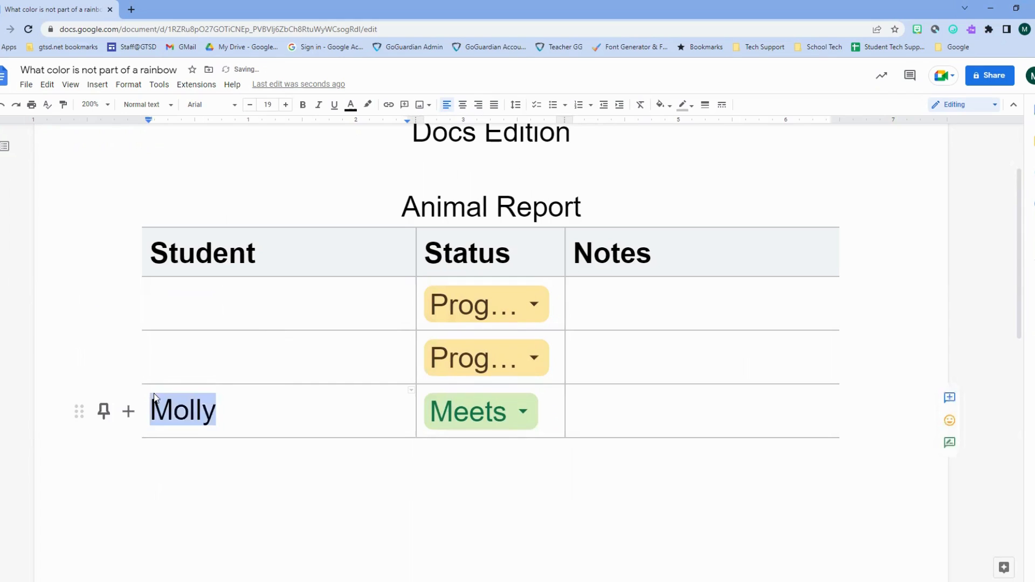
pyautogui.press('BackSpace')
pyautogui.click(205, 307)
pyautogui.doubleClick(206, 307)
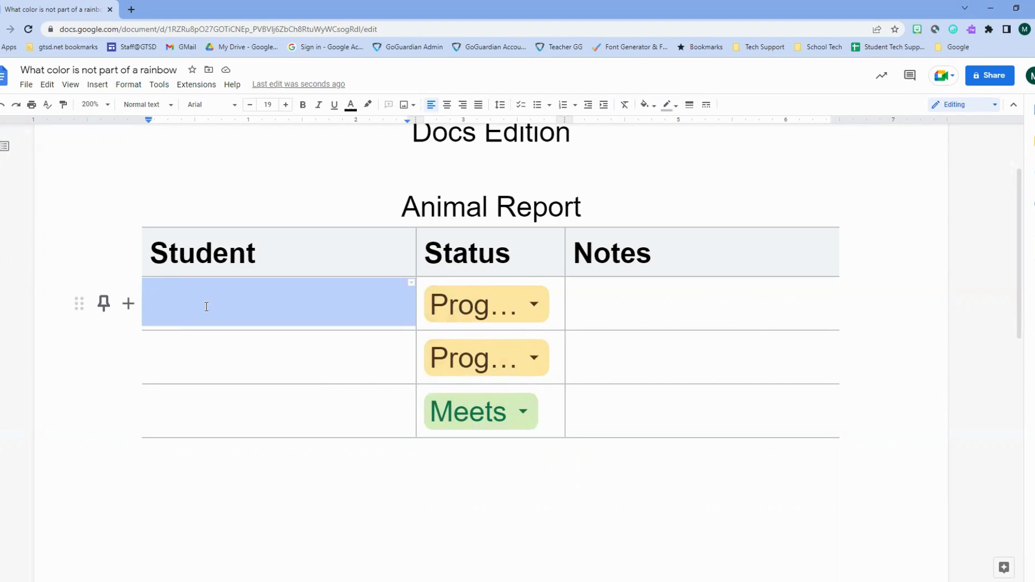
# - Enter 'Animal picked' in the first Student cell
pyautogui.write('Topi')
pyautogui.write('c')
pyautogui.press('BackSpace')
pyautogui.write('ic co')
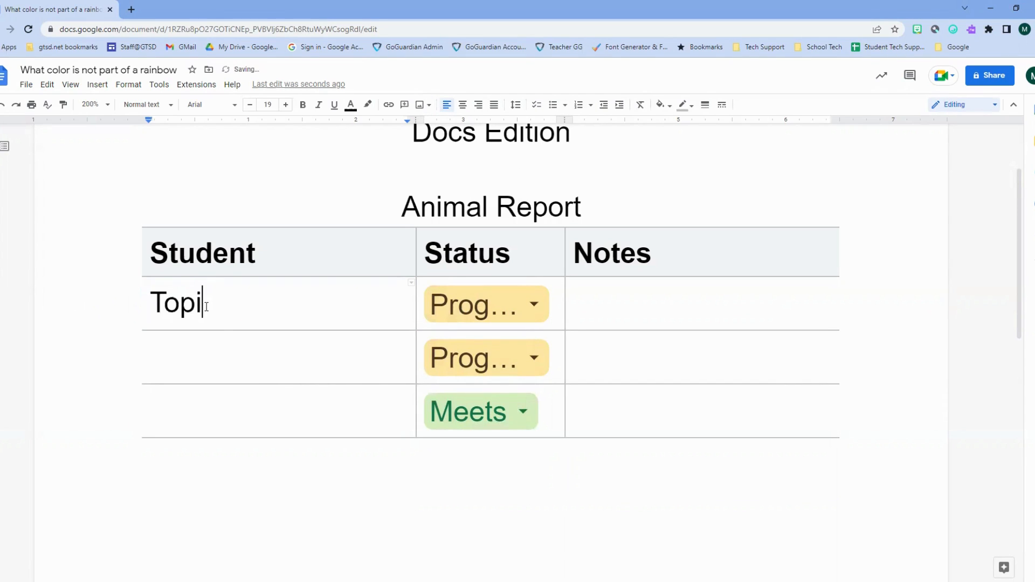
pyautogui.press('BackSpace')
pyautogui.press('BackSpace')
pyautogui.press('BackSpace')
pyautogui.press('BackSpace')
pyautogui.write('c')
pyautogui.press('BackSpace')
pyautogui.press('BackSpace')
pyautogui.press('BackSpace')
pyautogui.press('BackSpace')
pyautogui.press('BackSpace')
pyautogui.press('BackSpace')
pyautogui.write('Animal picked')
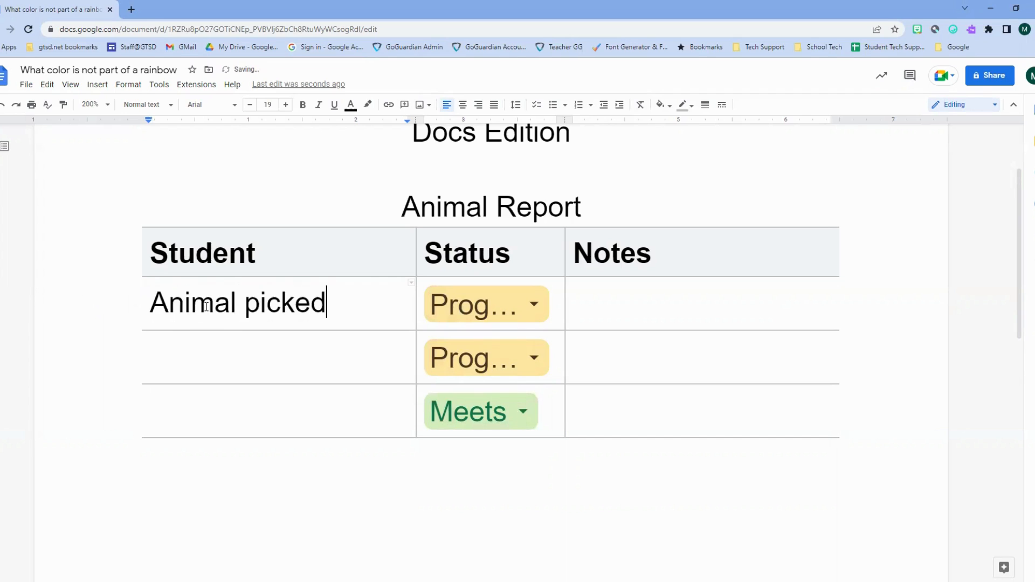
# - Enter 'Collected research' and 'Completed chart' in the second and third Student cells
pyautogui.click(215, 351)
pyautogui.write('Collec')
pyautogui.write('tre')
pyautogui.press('BackSpace')
pyautogui.press('BackSpace')
pyautogui.write('ed ')
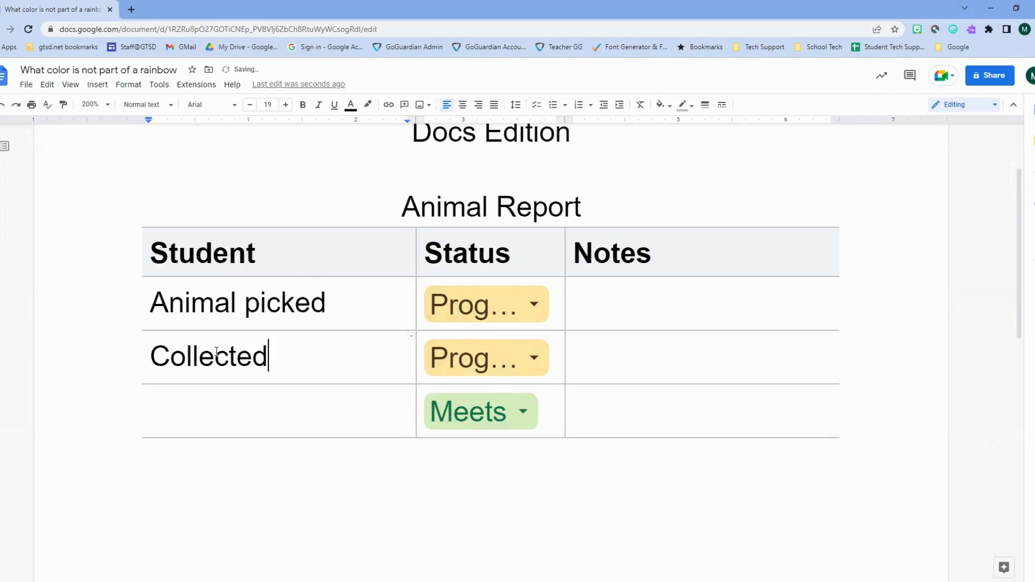
pyautogui.write('research')
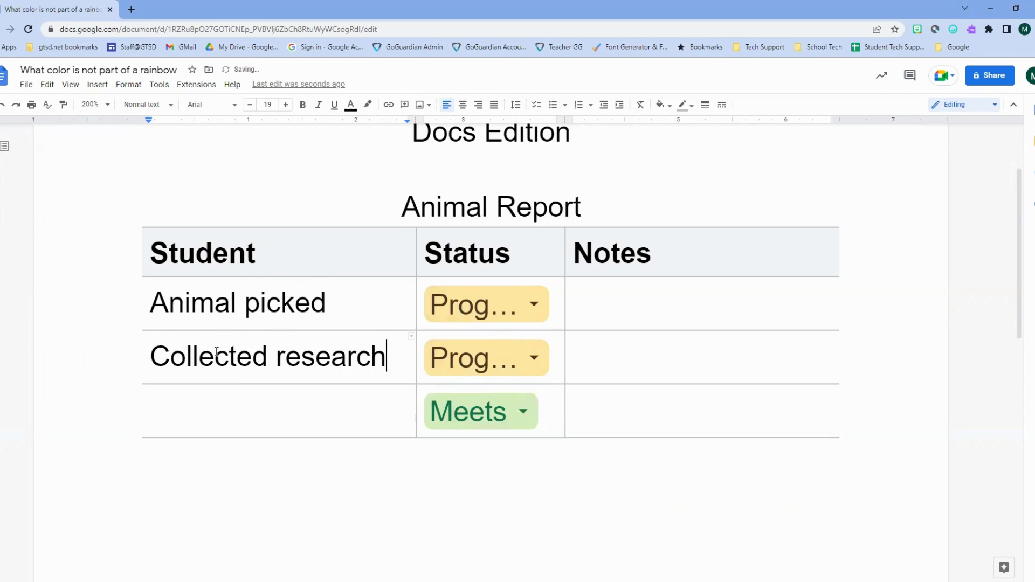
pyautogui.doubleClick(214, 409)
pyautogui.write('Com')
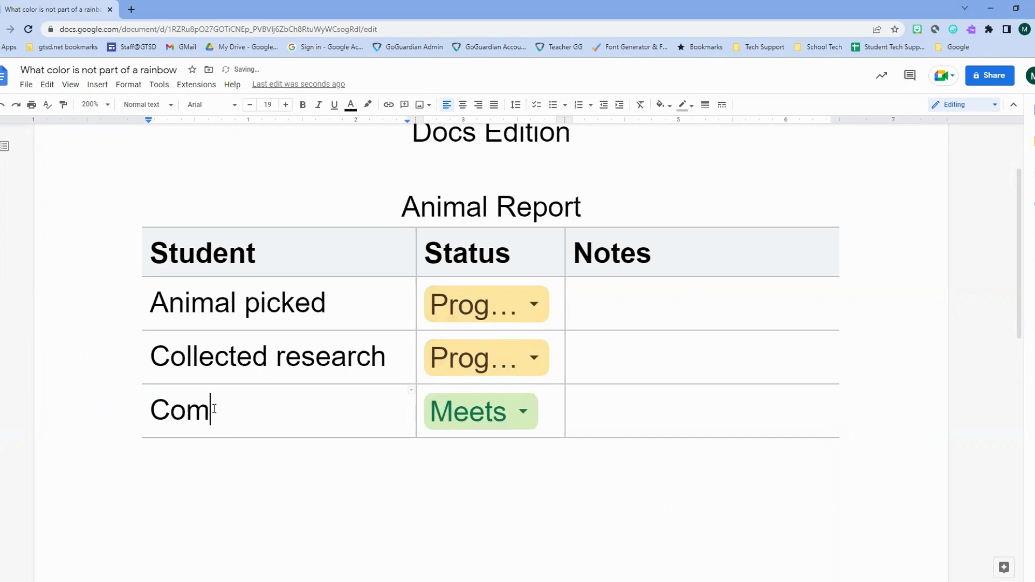
pyautogui.write('pleted ')
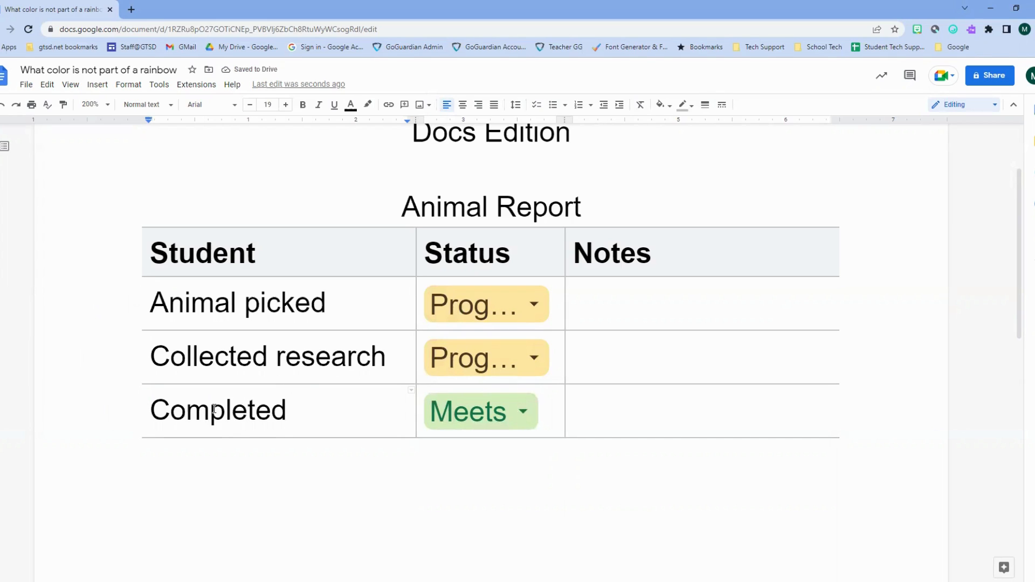
pyautogui.write('cahrt')
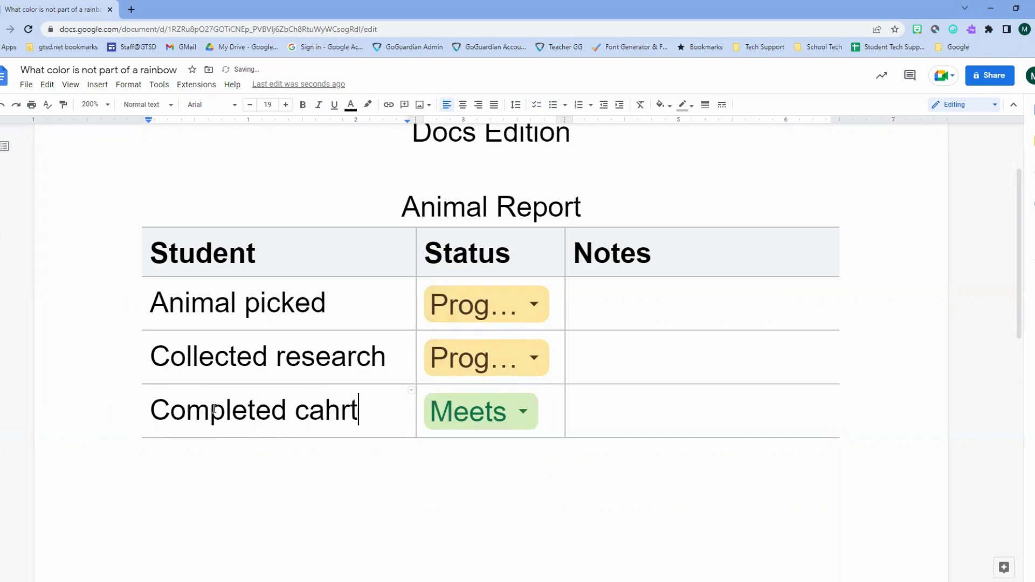
pyautogui.press('BackSpace')
pyautogui.press('BackSpace')
pyautogui.press('BackSpace')
pyautogui.press('BackSpace')
# - Finish 'Completed chart' and rename the status options to 'Not started' and 'Finished'
pyautogui.write('hart')
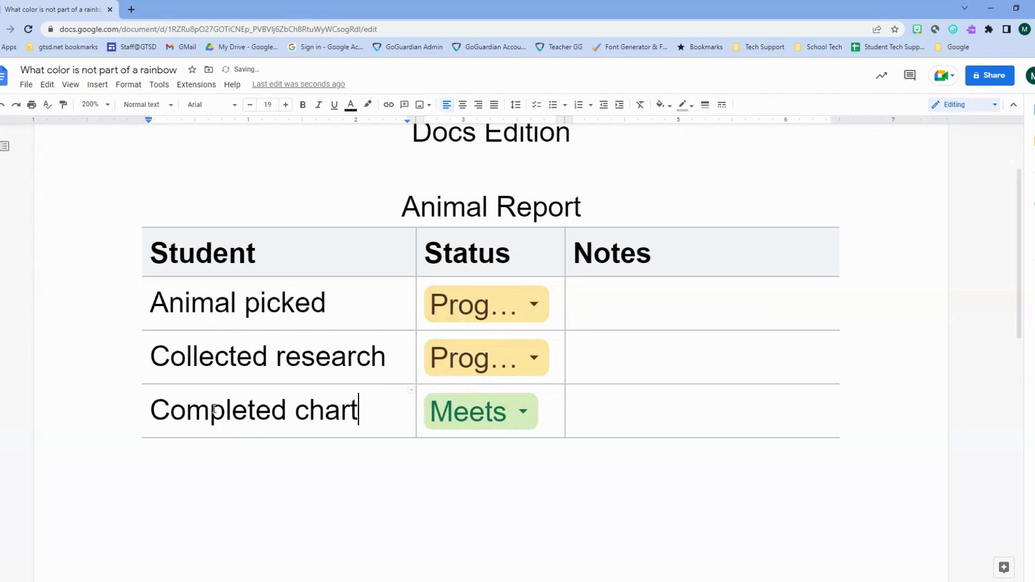
pyautogui.click(511, 300)
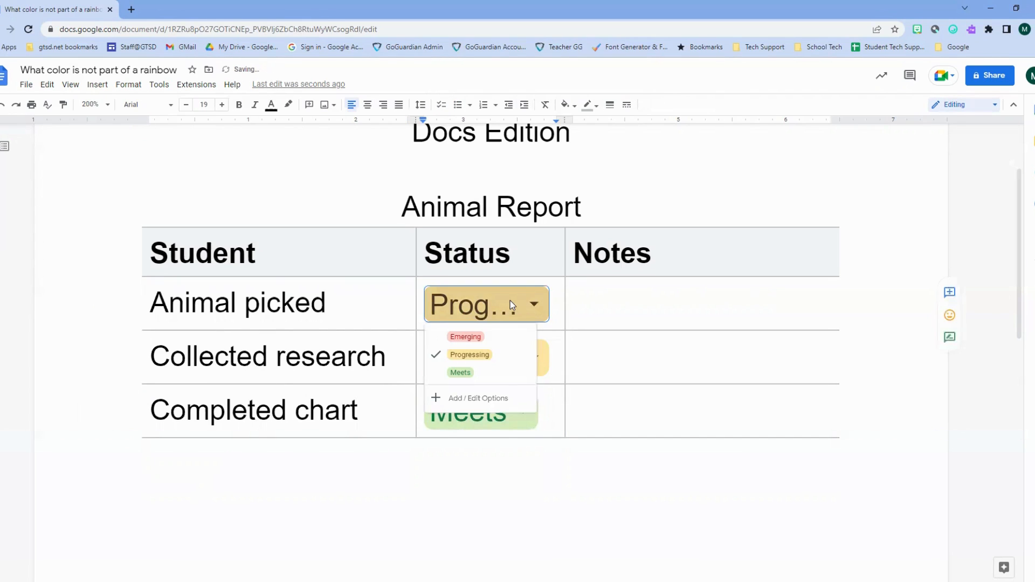
pyautogui.click(487, 399)
pyautogui.doubleClick(512, 299)
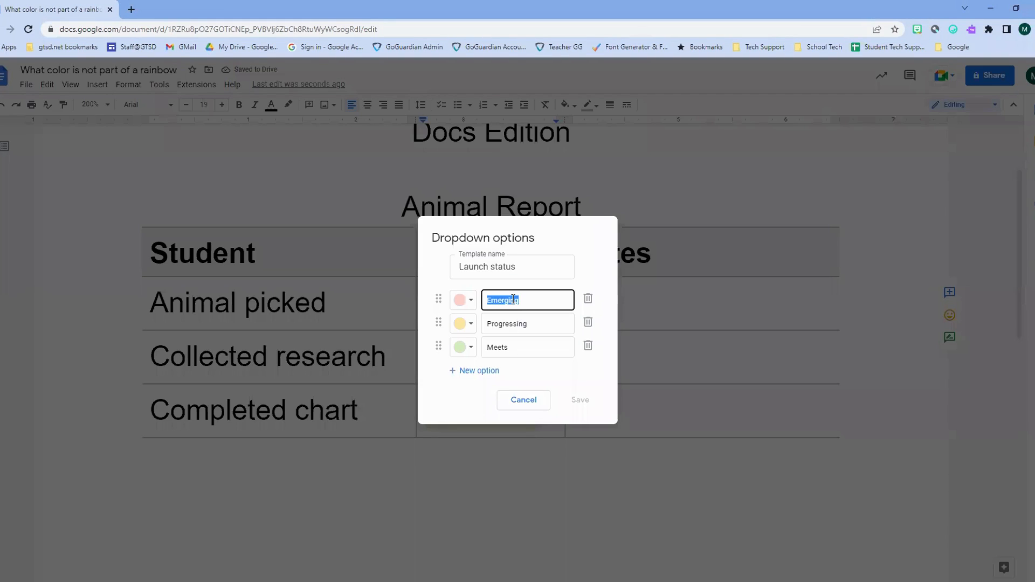
pyautogui.write('Not started')
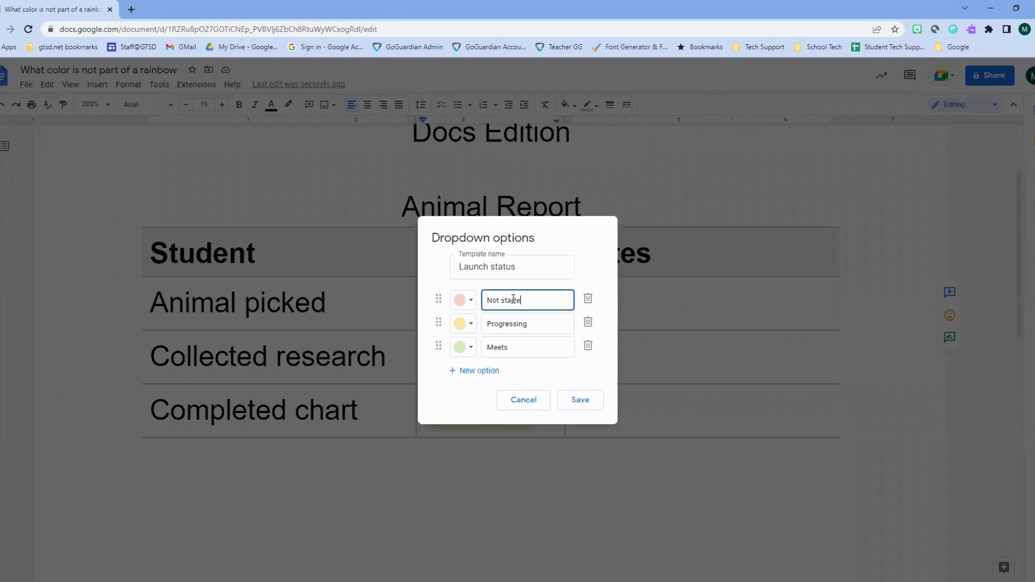
pyautogui.doubleClick(516, 328)
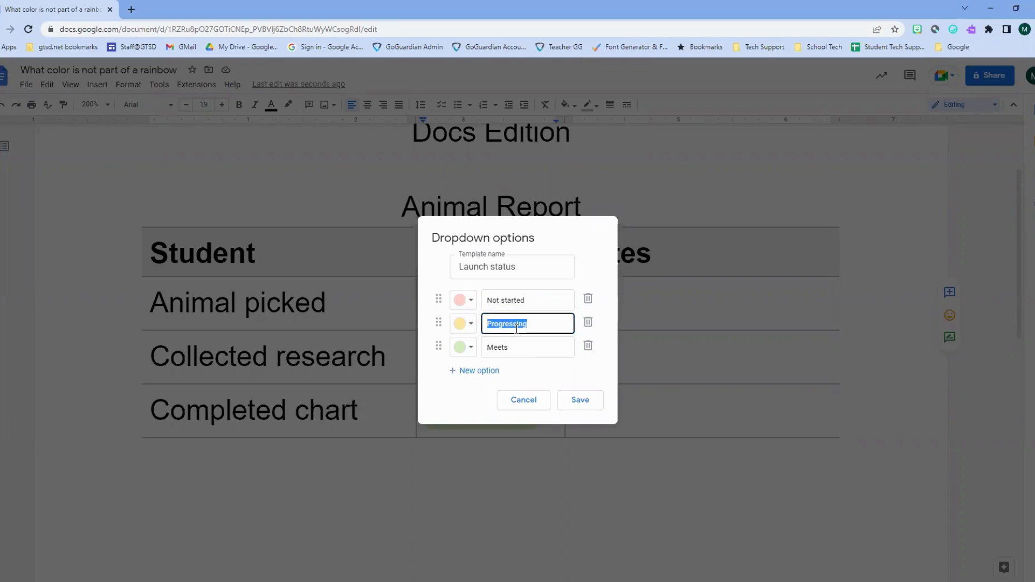
pyautogui.press('Tab')
pyautogui.press('Tab')
pyautogui.press('Tab')
pyautogui.press('Tab')
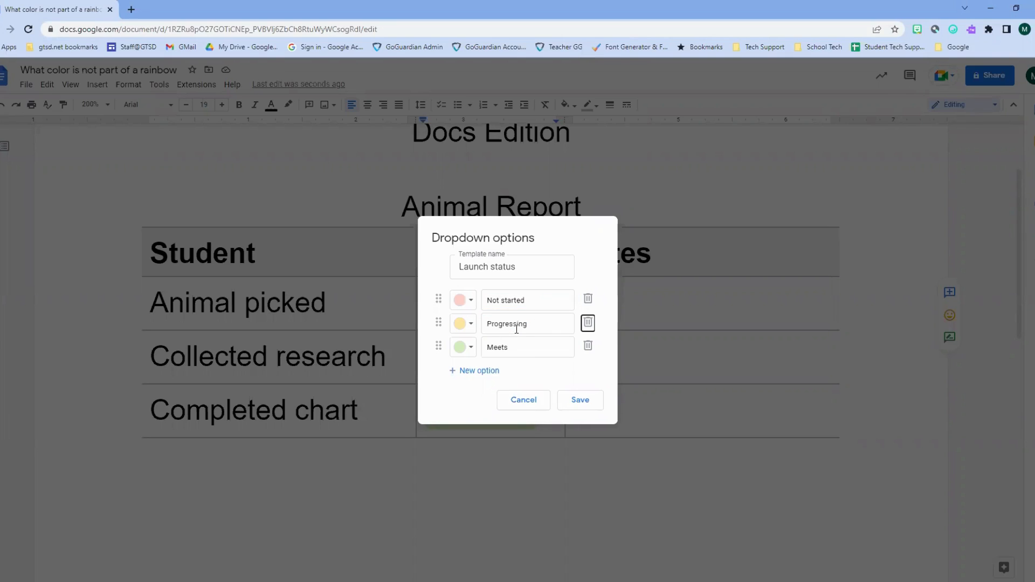
pyautogui.write('Finished')
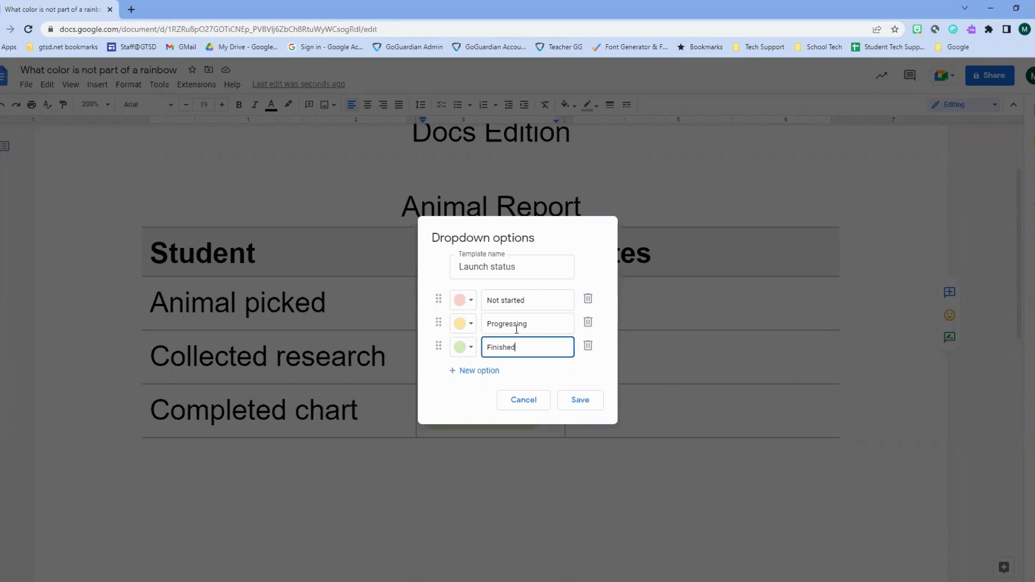
# - Rename the middle status option to 'In progress', save, and apply to all dropdowns
pyautogui.click(512, 323)
pyautogui.doubleClick(512, 324)
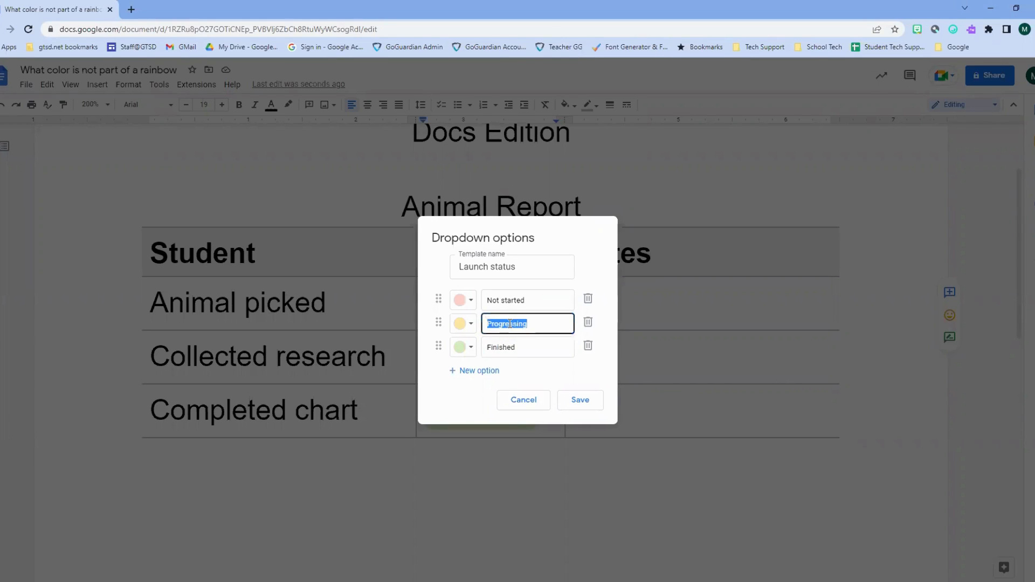
pyautogui.write('Inprogre')
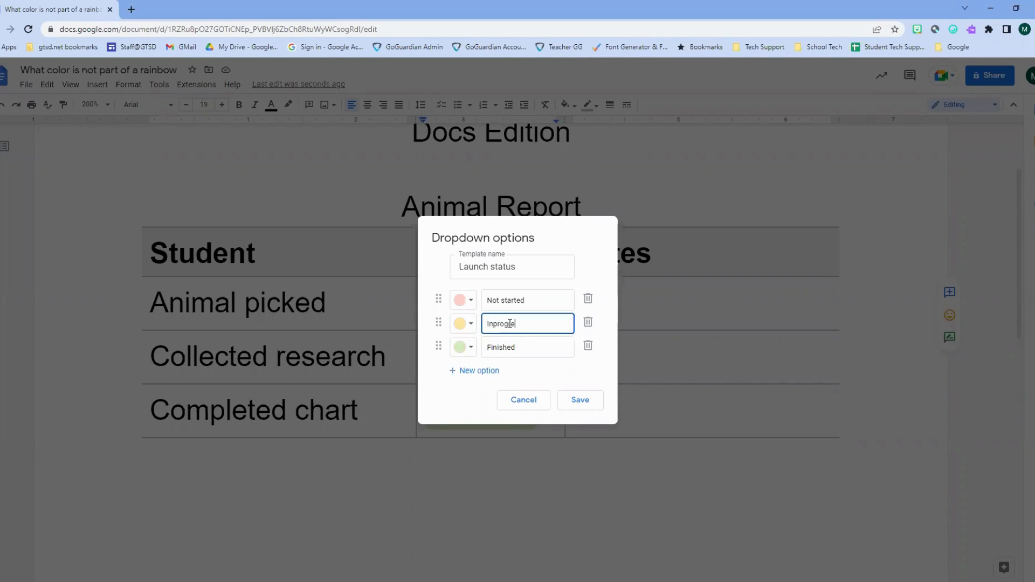
pyautogui.press('BackSpace')
pyautogui.press('BackSpace')
pyautogui.write('pro')
pyautogui.press('BackSpace')
pyautogui.write('rogress')
pyautogui.click(562, 409)
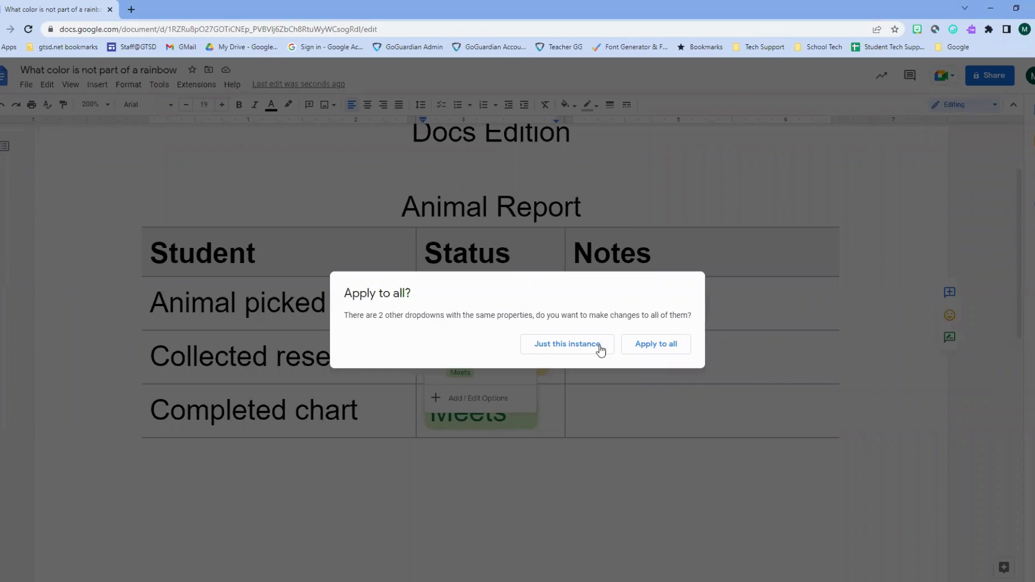
pyautogui.click(645, 344)
# - Mark Animal picked as Finished and Completed chart as Not started
pyautogui.click(527, 464)
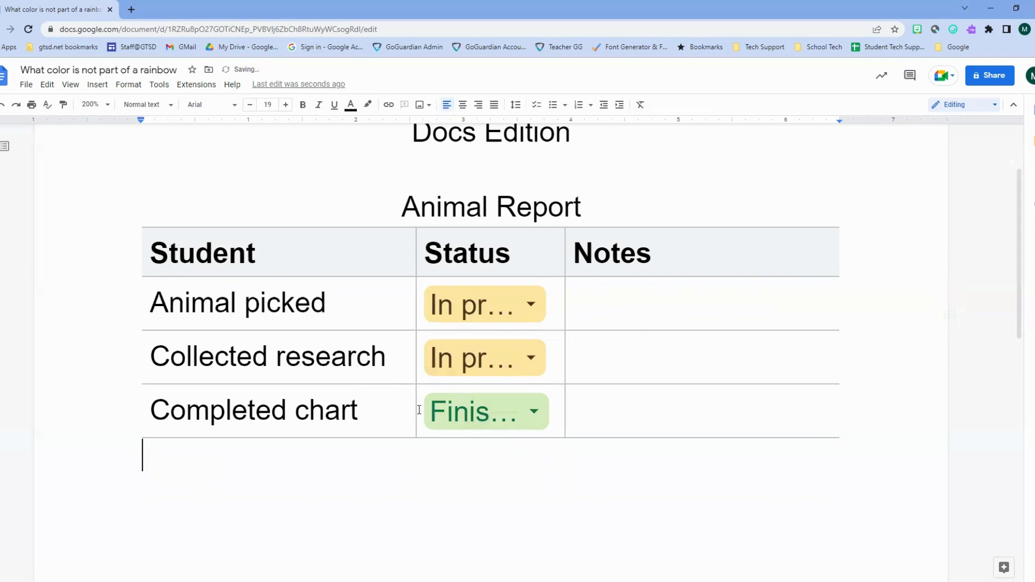
pyautogui.scroll(2, 452, 316)
pyautogui.moveTo(451, 315)
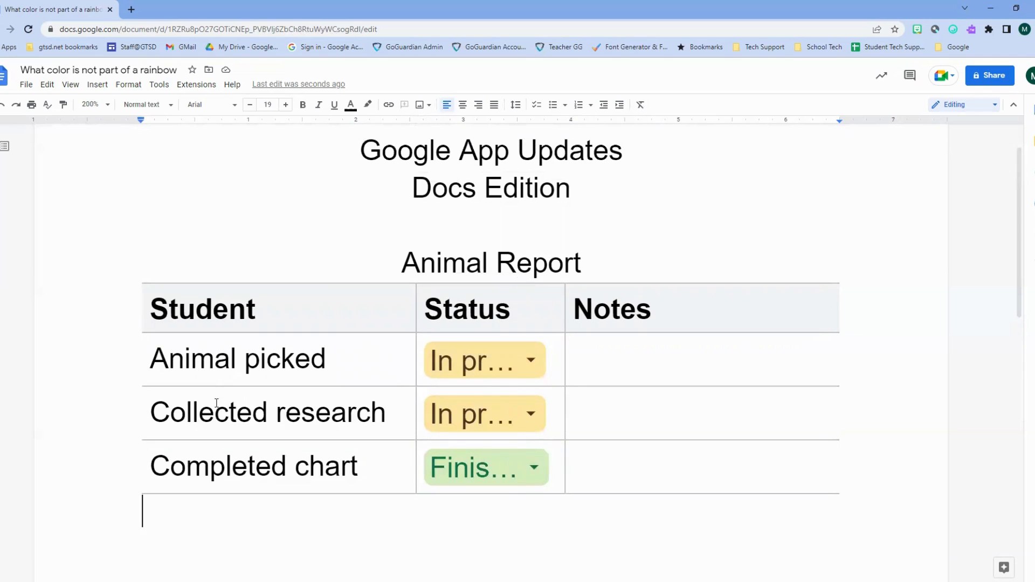
pyautogui.click(514, 358)
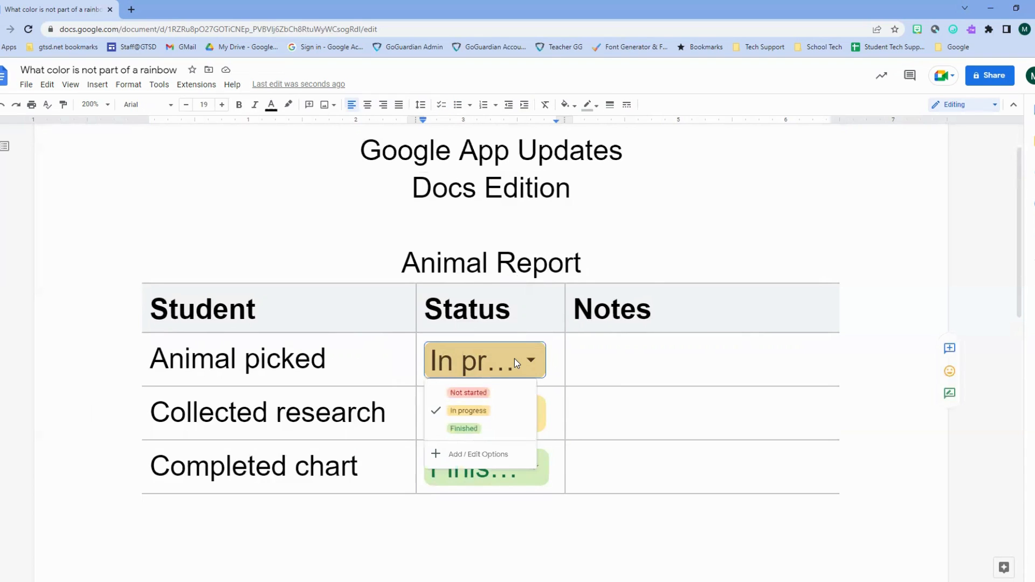
pyautogui.click(462, 428)
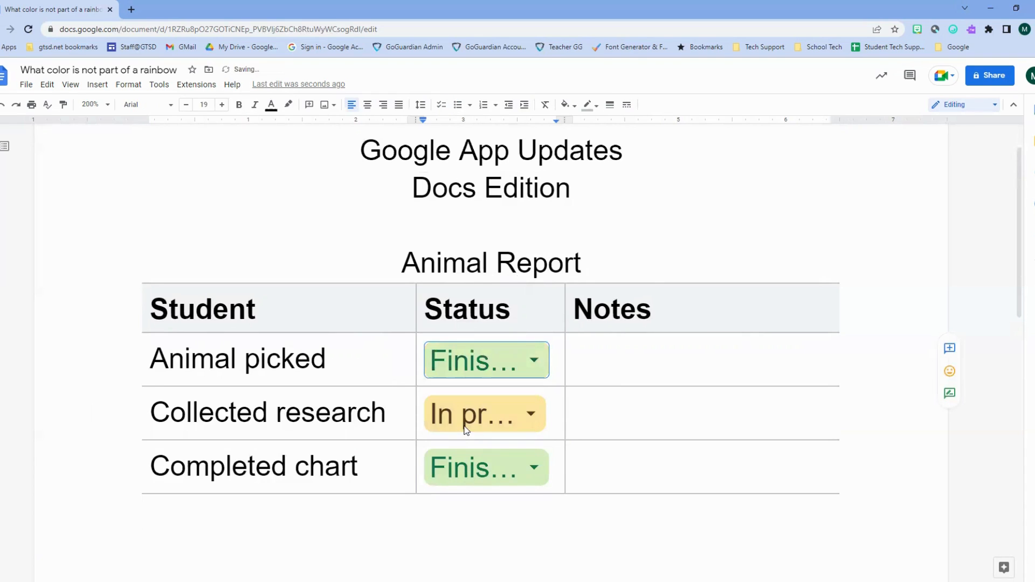
pyautogui.click(468, 416)
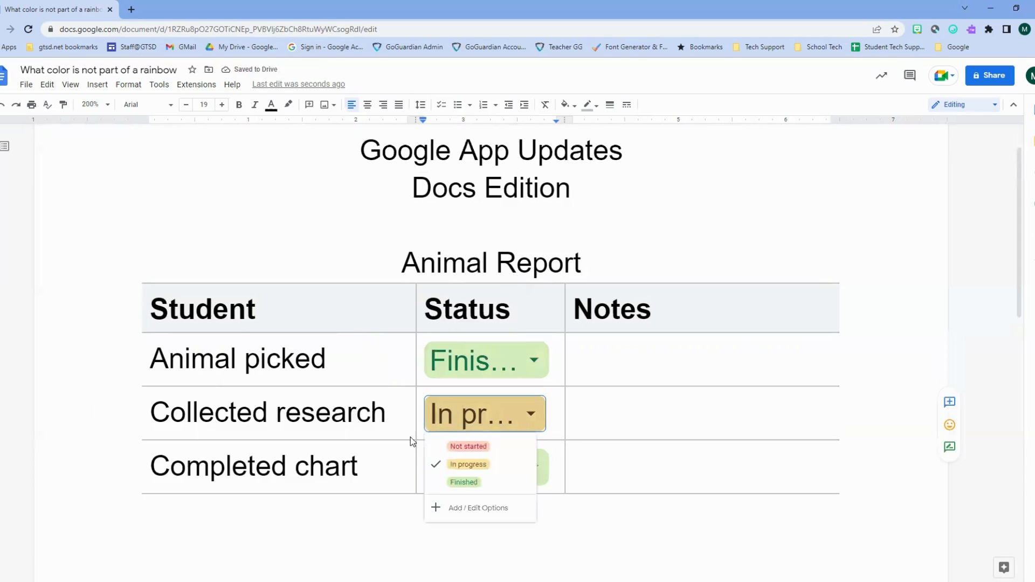
pyautogui.click(541, 474)
pyautogui.click(512, 497)
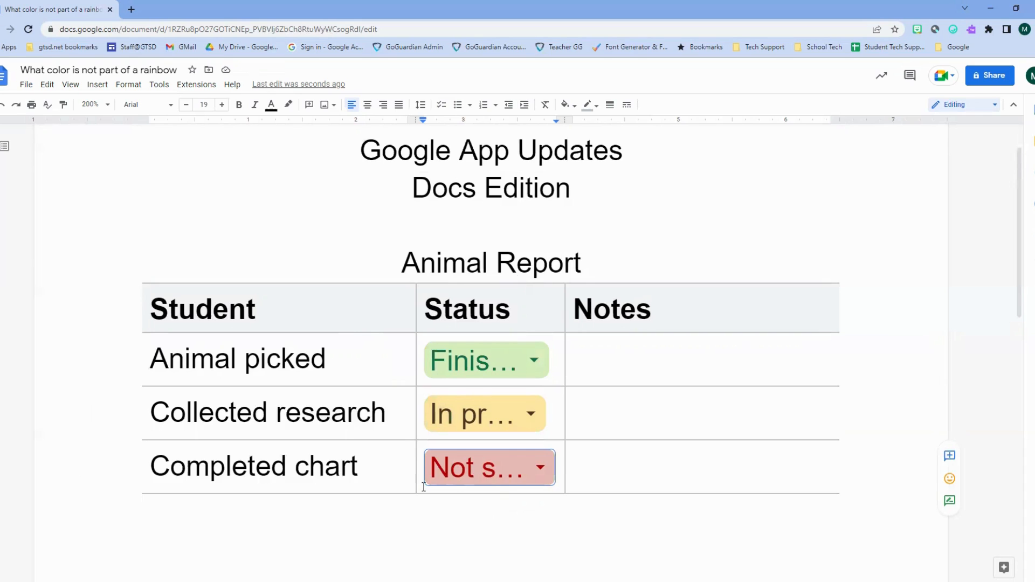
pyautogui.scroll(-3, 561, 428)
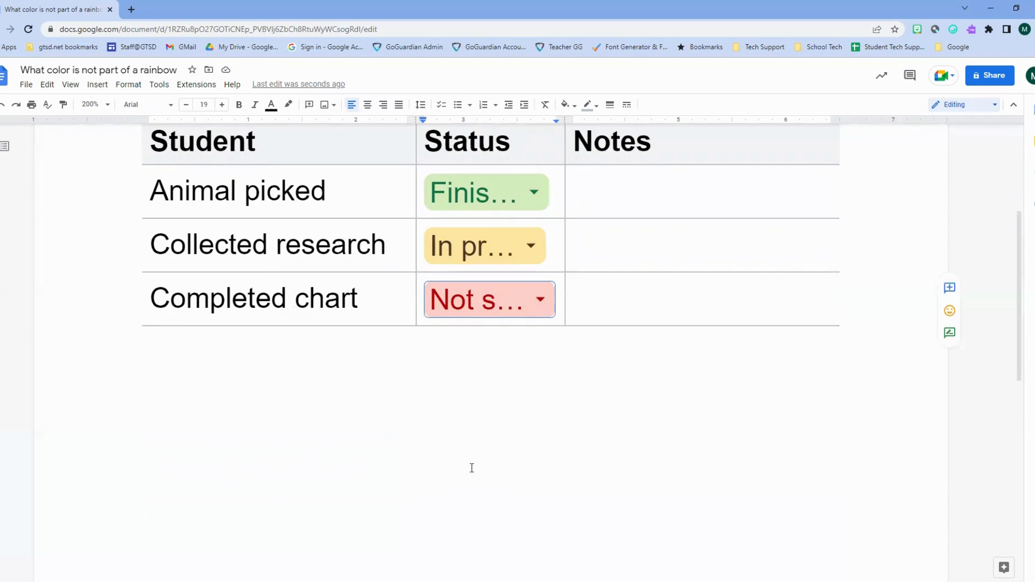
pyautogui.scroll(-2, 464, 437)
# - Add two blank lines below the Animal Report table
pyautogui.click(449, 410)
pyautogui.press('Return')
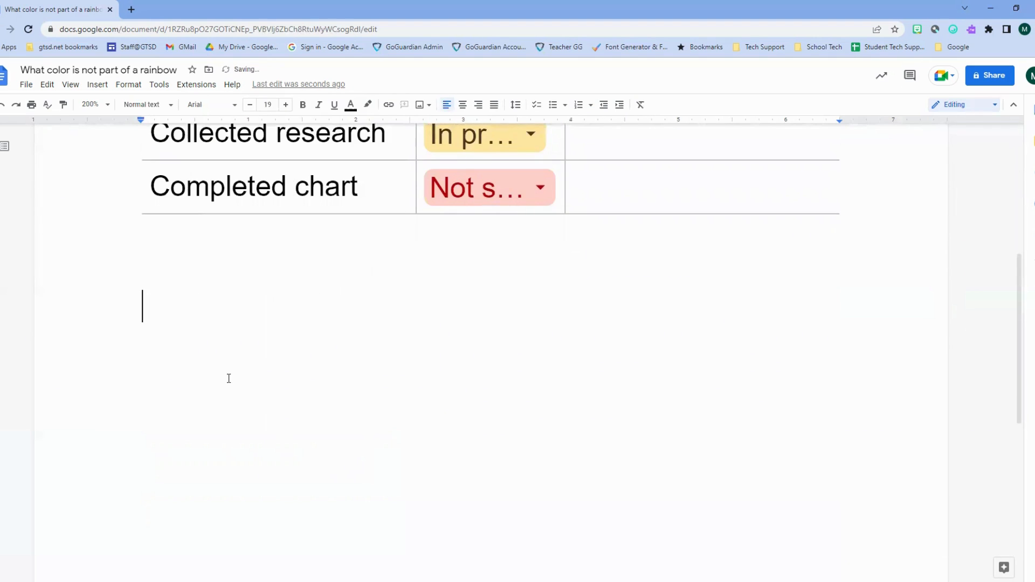
pyautogui.press('Return')
pyautogui.scroll(-2, 106, 300)
pyautogui.scroll(1, 142, 165)
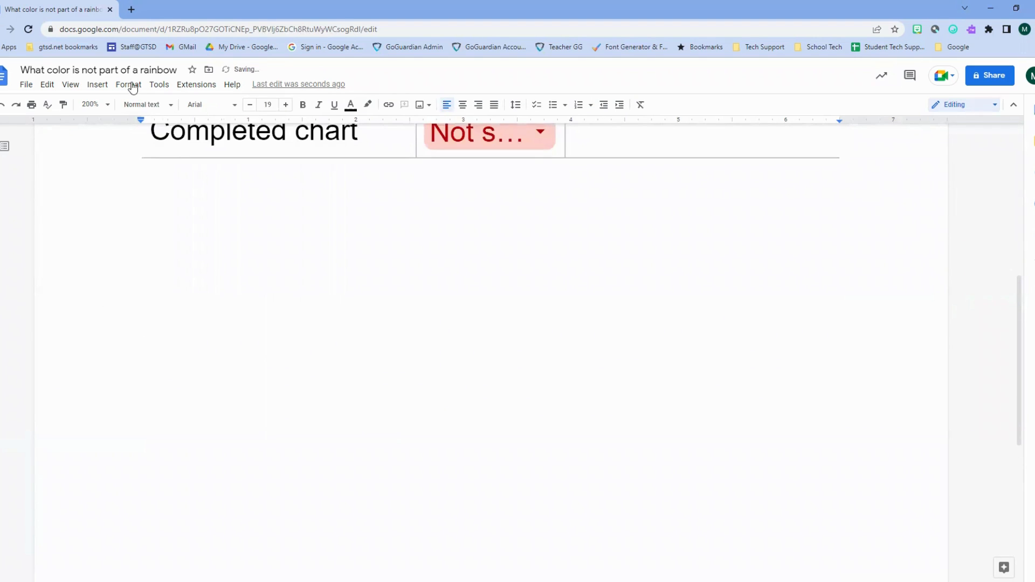
# - Insert the Review tracker table template and view its status choices
pyautogui.click(98, 85)
pyautogui.moveTo(113, 122)
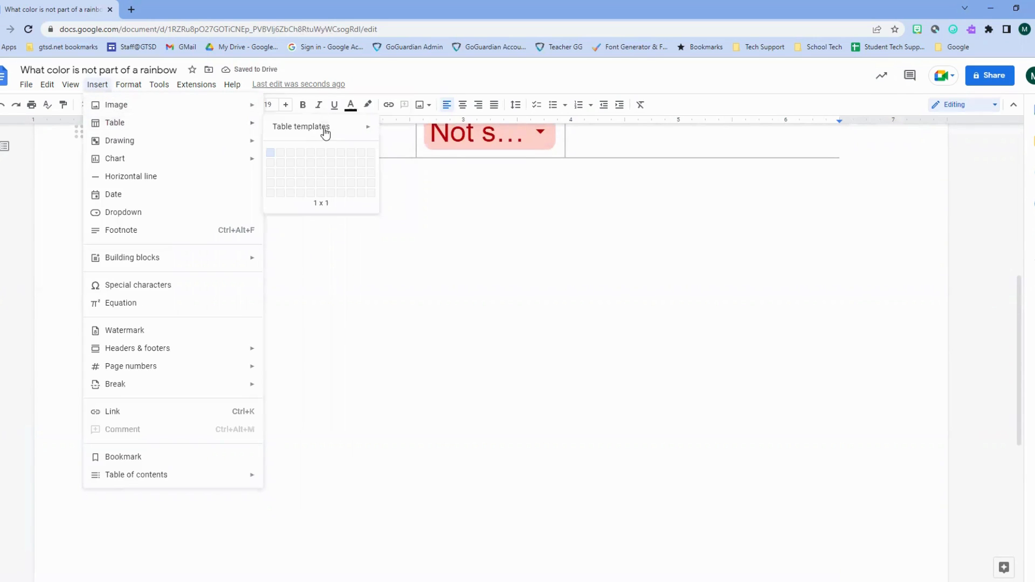
pyautogui.moveTo(334, 129)
pyautogui.click(412, 148)
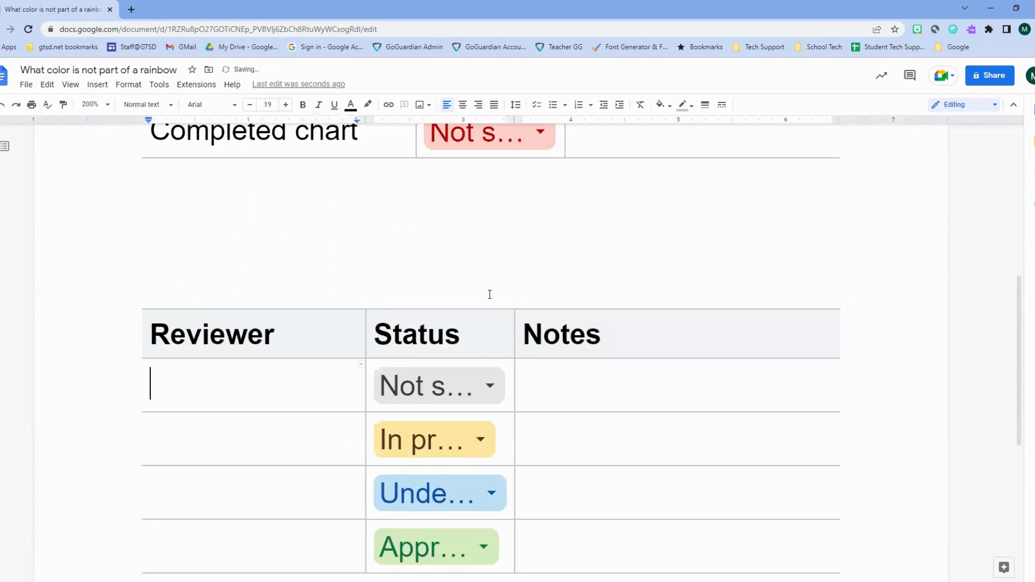
pyautogui.scroll(-2, 324, 298)
pyautogui.scroll(6, 402, 325)
pyautogui.scroll(-5, 334, 310)
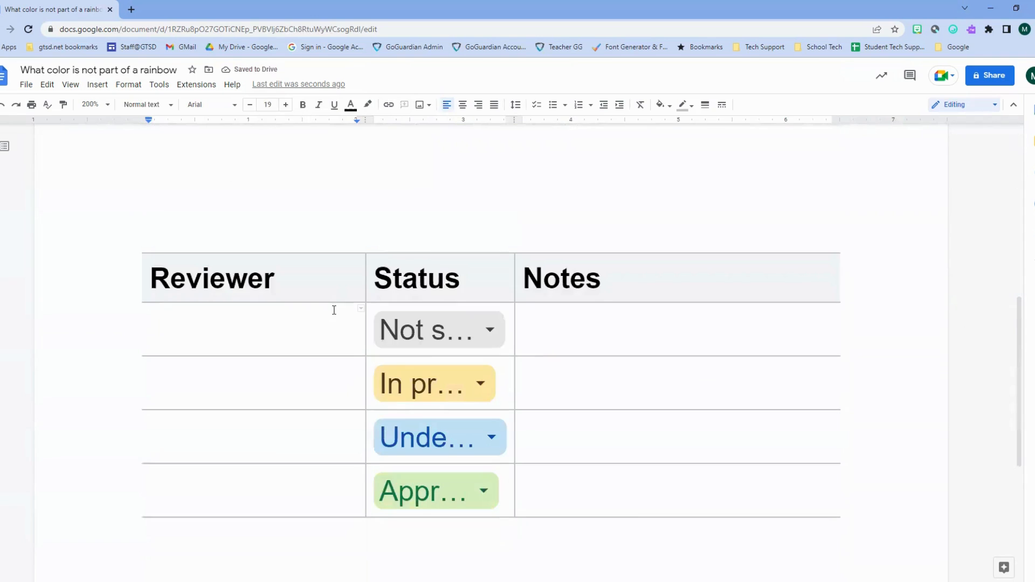
pyautogui.scroll(-2, 334, 310)
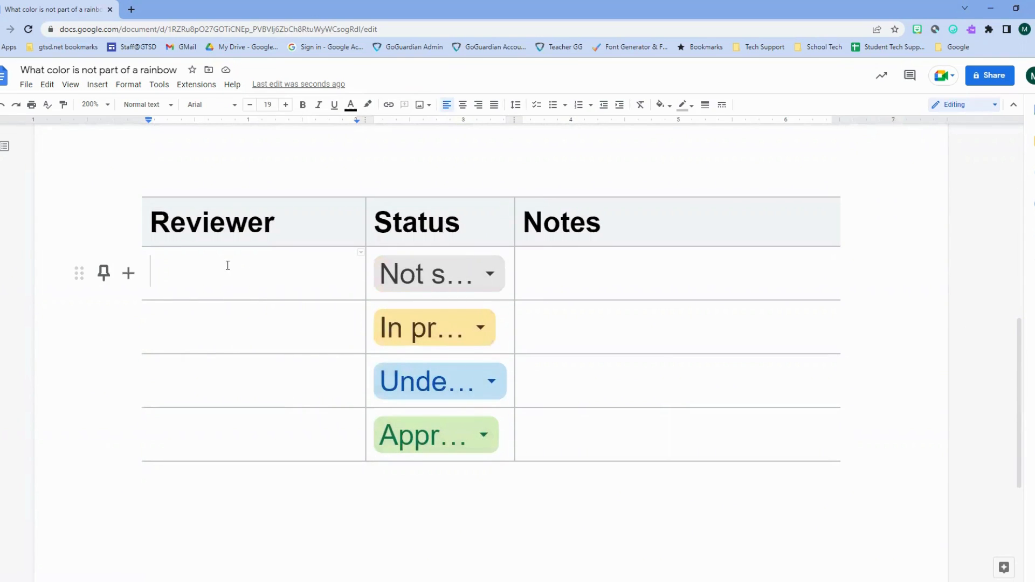
pyautogui.click(461, 167)
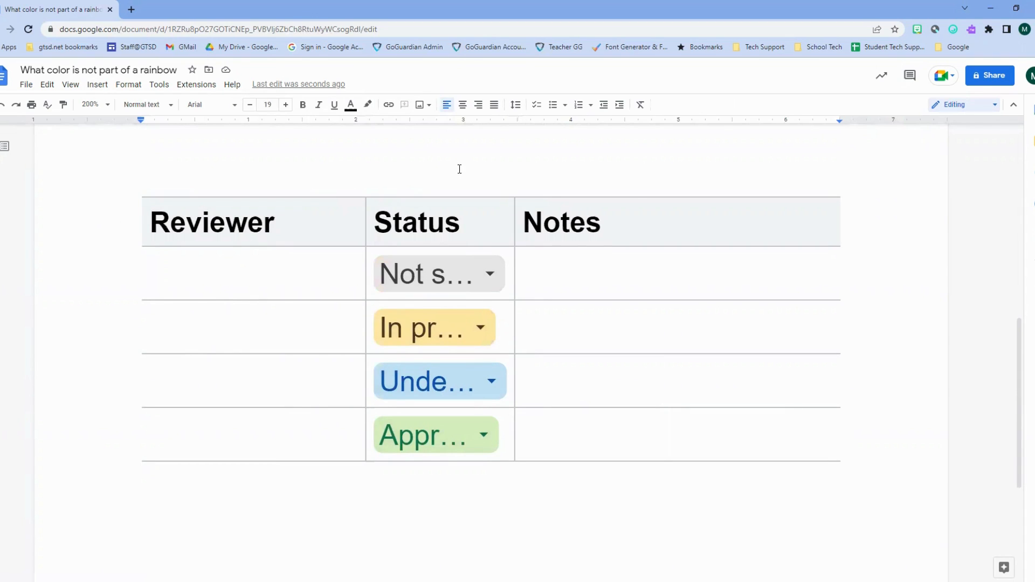
pyautogui.click(467, 272)
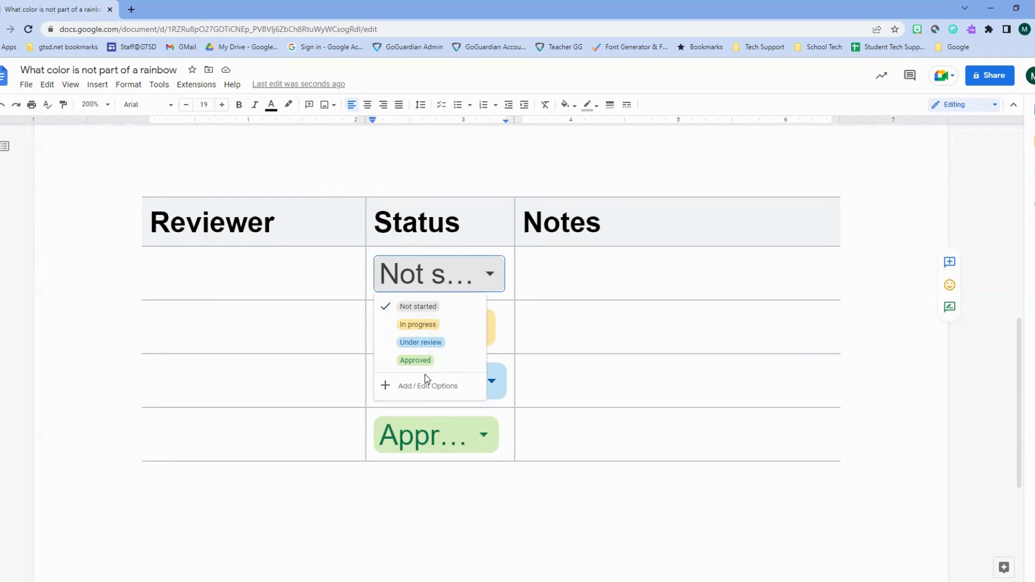
# - Insert the Project assets table template on a fresh page
pyautogui.click(451, 495)
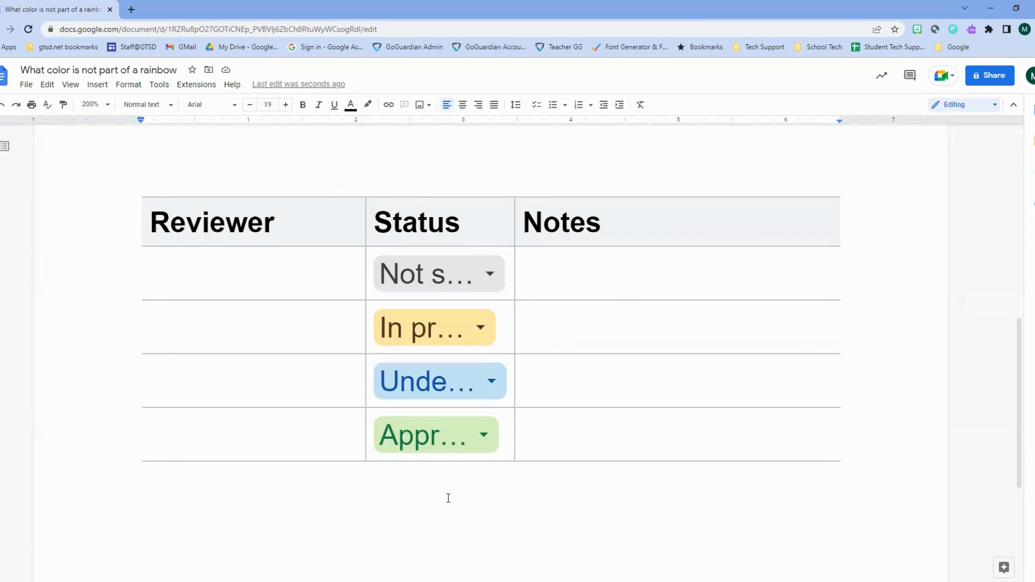
pyautogui.press('Return')
pyautogui.press('Return')
pyautogui.scroll(-10, 91, 415)
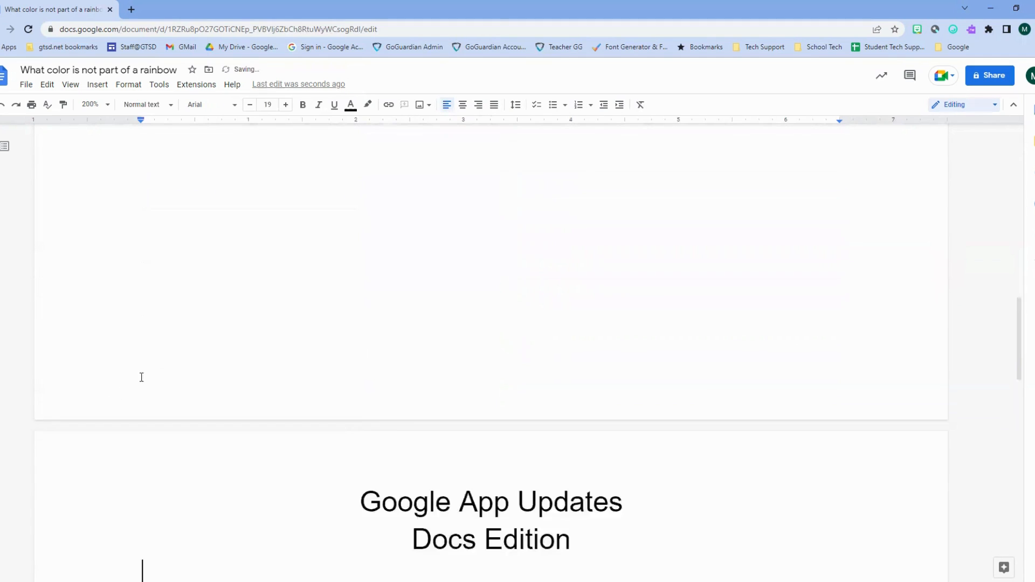
pyautogui.scroll(-3, 183, 370)
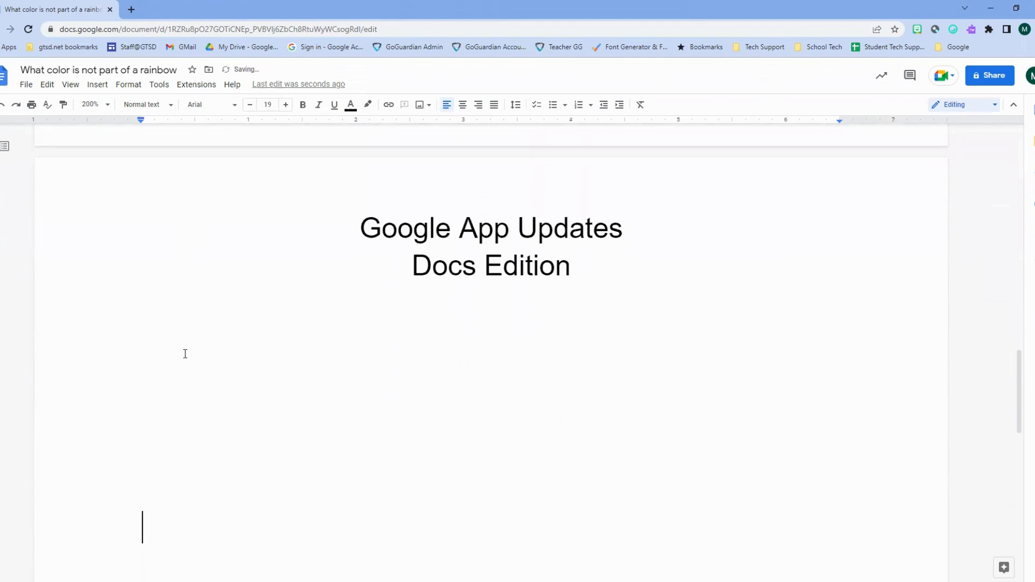
pyautogui.click(99, 86)
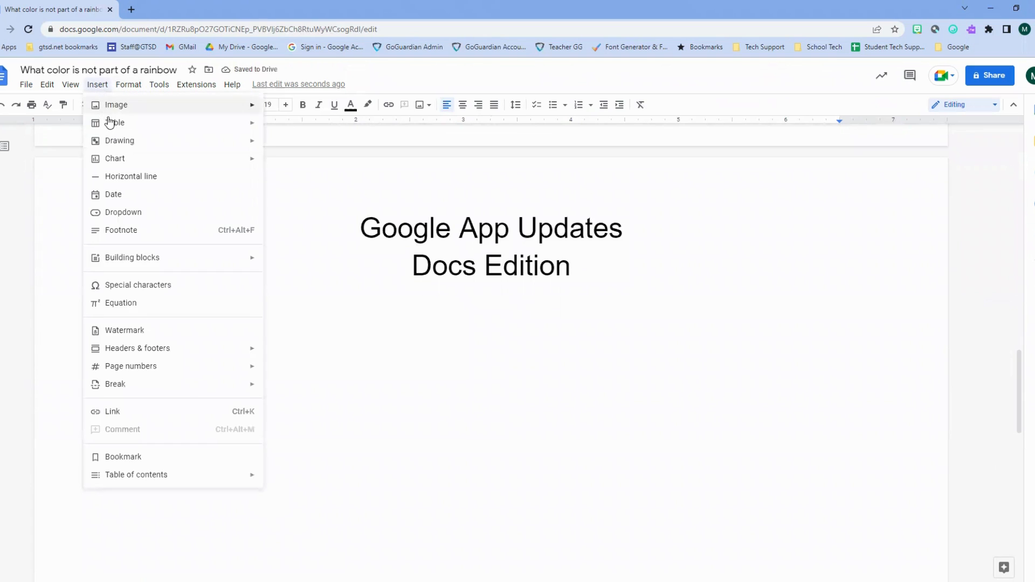
pyautogui.moveTo(231, 127)
pyautogui.moveTo(315, 127)
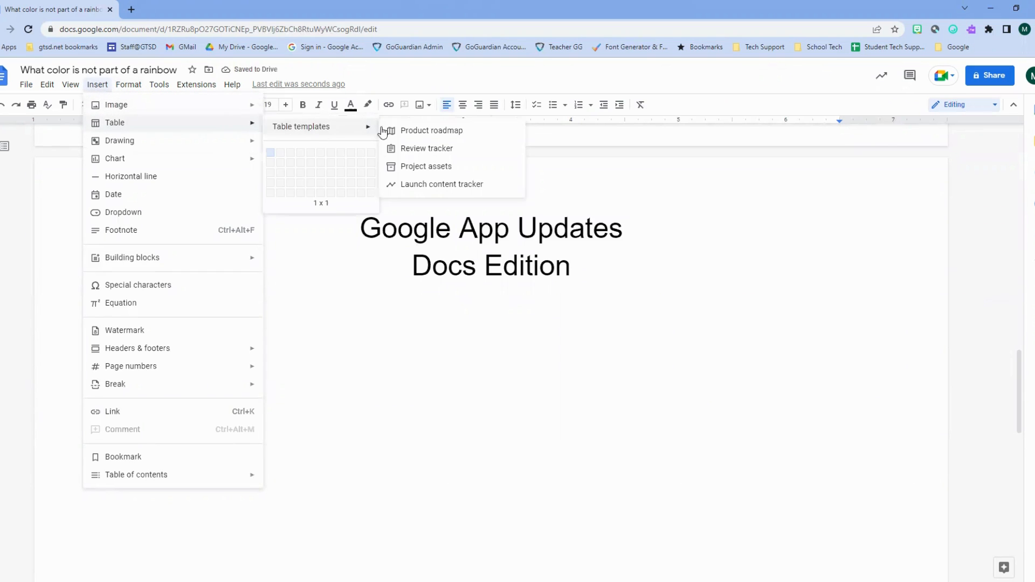
pyautogui.click(428, 167)
pyautogui.scroll(-2, 499, 305)
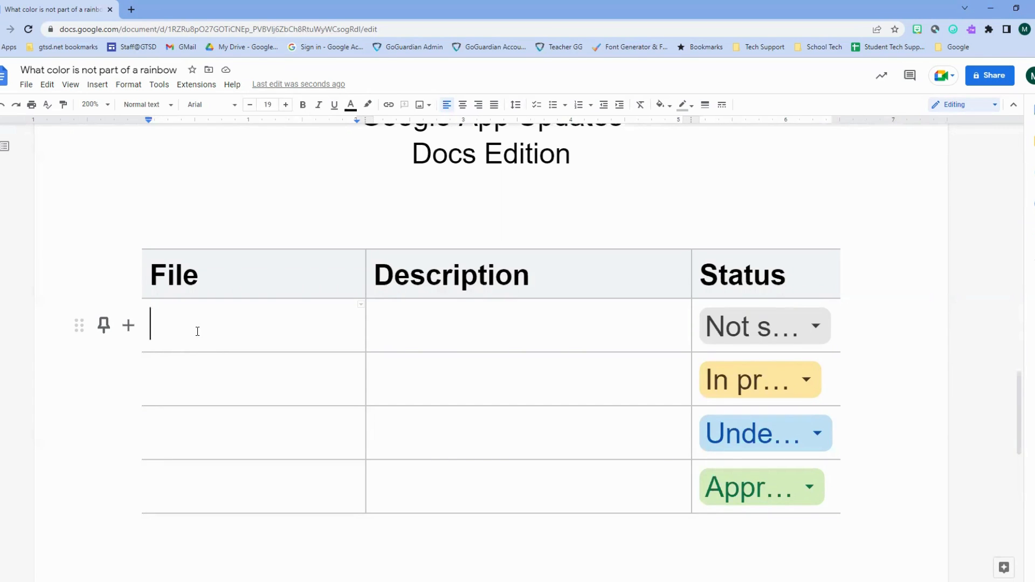
# - Enter 'Phases of the Moon' in the first row's File cell
pyautogui.write('PO')
pyautogui.press('BackSpace')
pyautogui.press('BackSpace')
pyautogui.write('has')
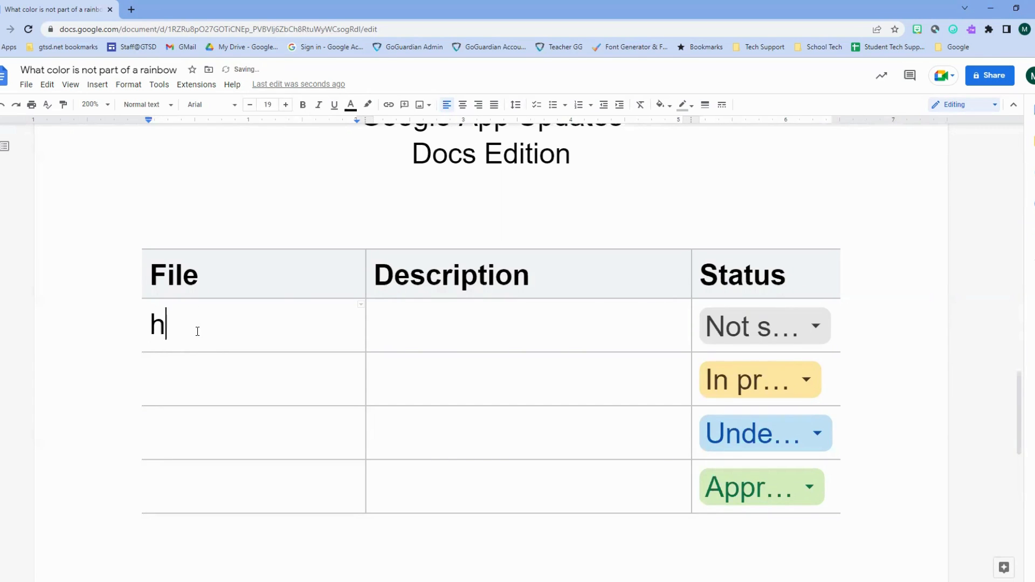
pyautogui.press('BackSpace')
pyautogui.press('BackSpace')
pyautogui.press('BackSpace')
pyautogui.write('Phases of the M')
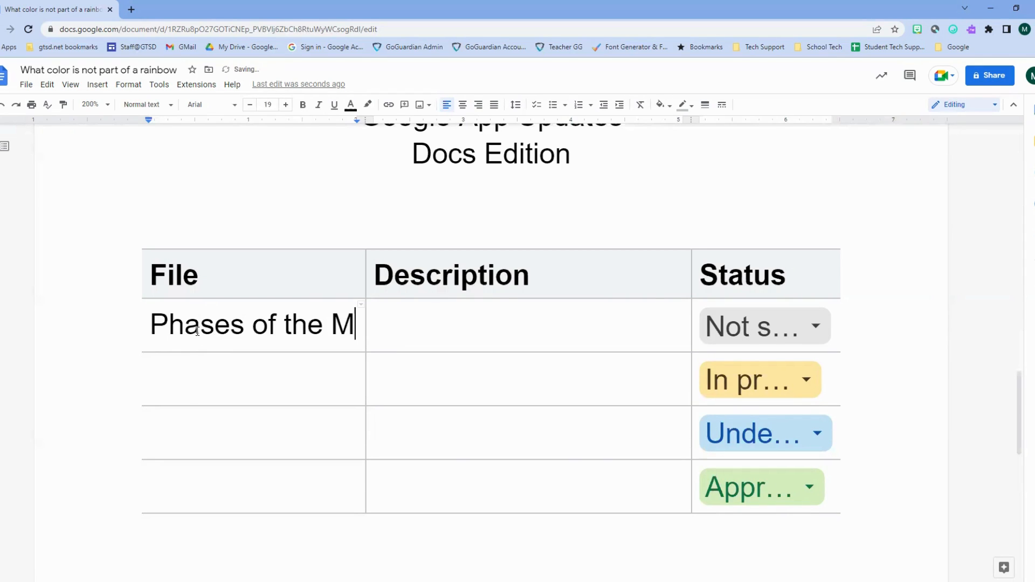
pyautogui.write('oon')
pyautogui.press('Tab')
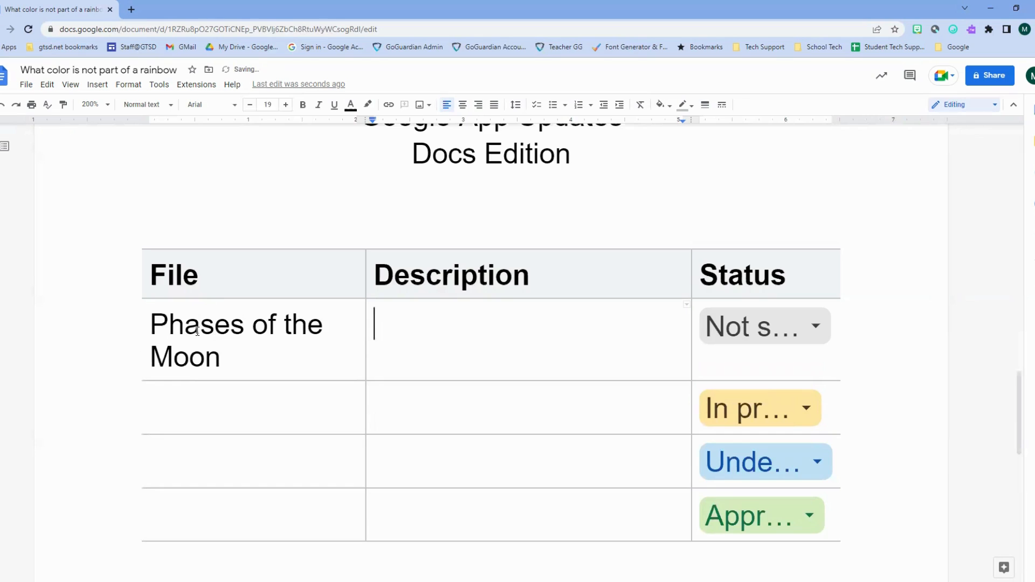
# - Describe it as 'Discusses various phases of moon' and view the row's status choices
pyautogui.write('Discue')
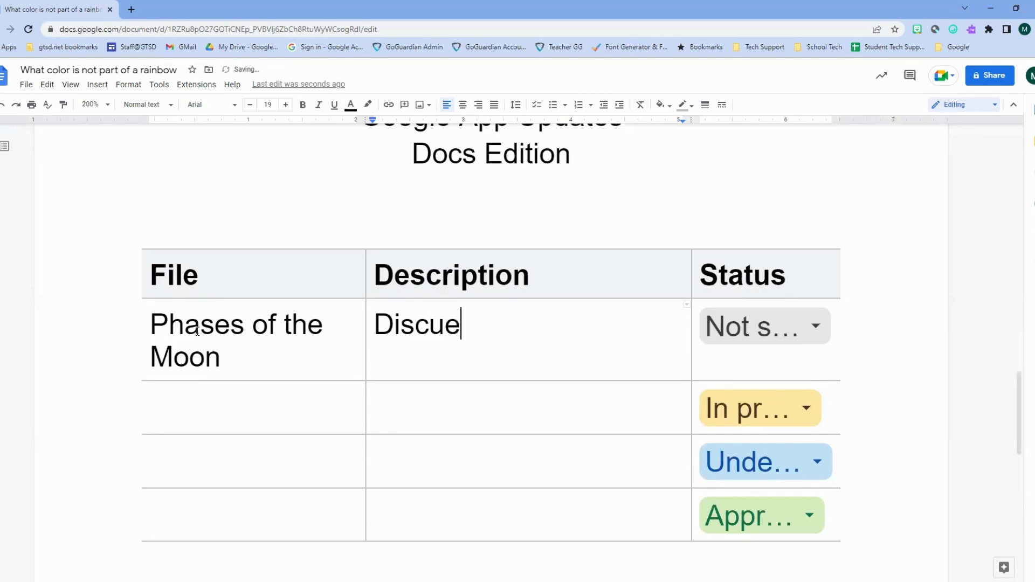
pyautogui.press('BackSpace')
pyautogui.write('sses various pa')
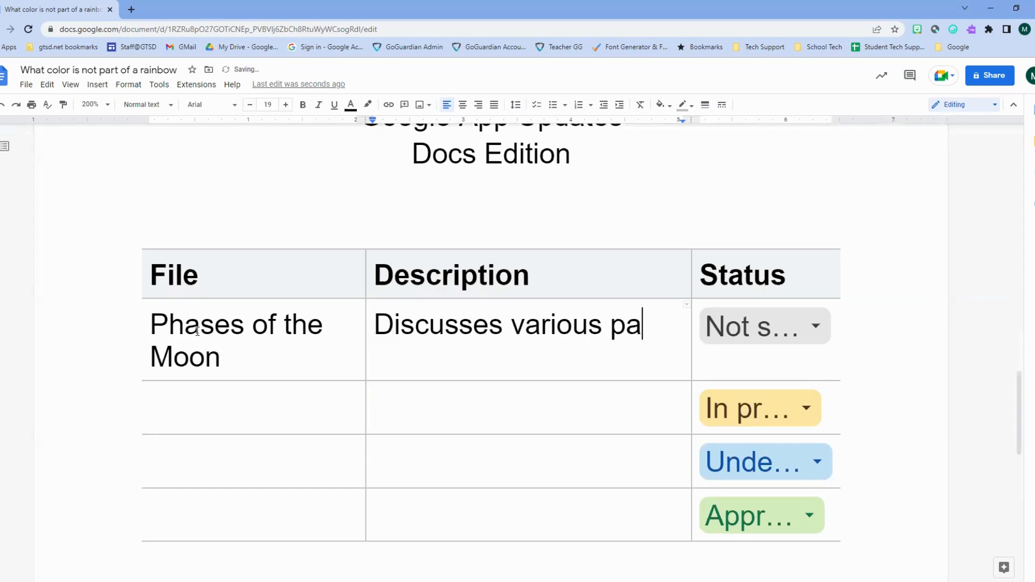
pyautogui.press('BackSpace')
pyautogui.write('he')
pyautogui.press('BackSpace')
pyautogui.write('as')
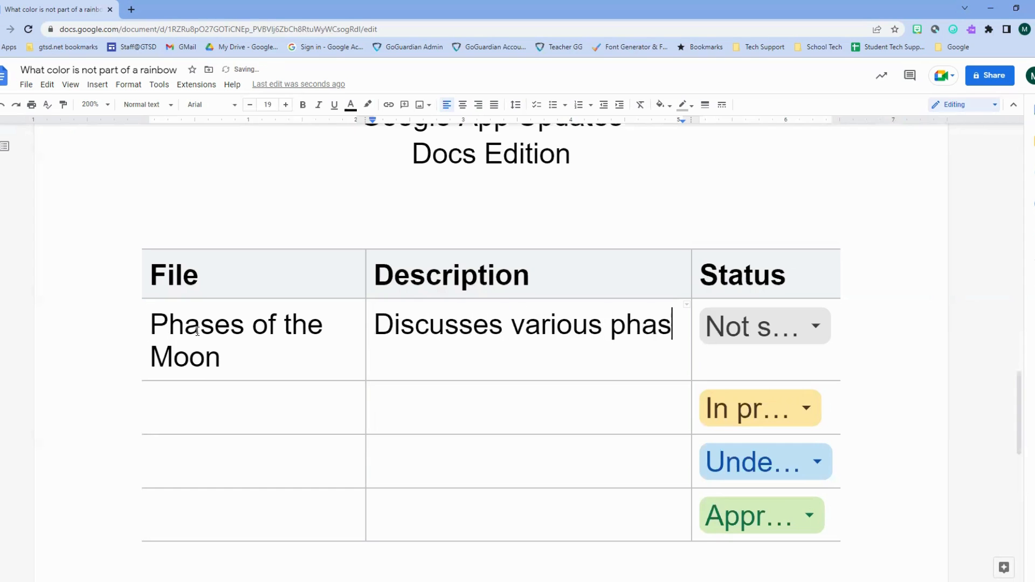
pyautogui.write('es of moo')
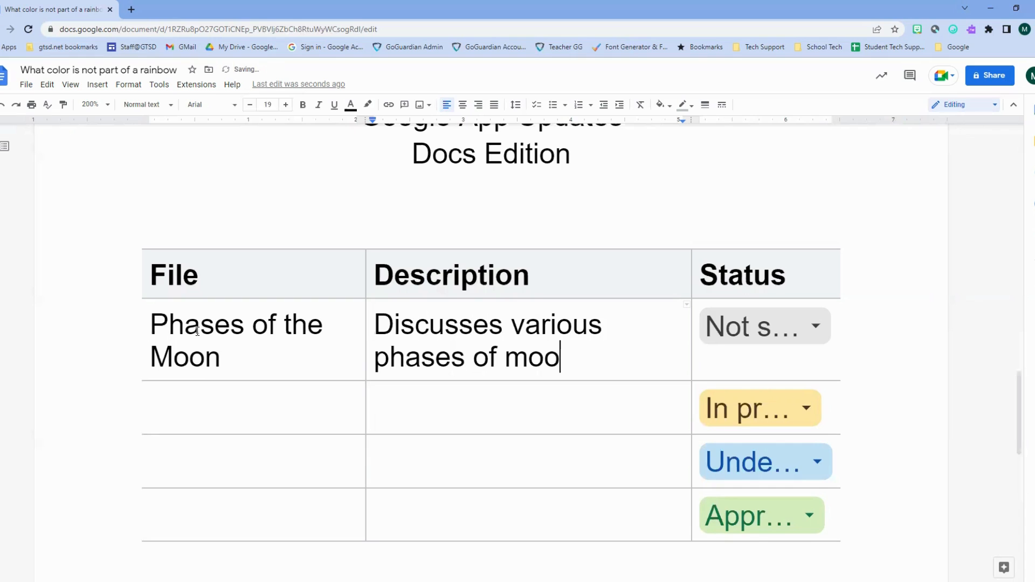
pyautogui.write('n')
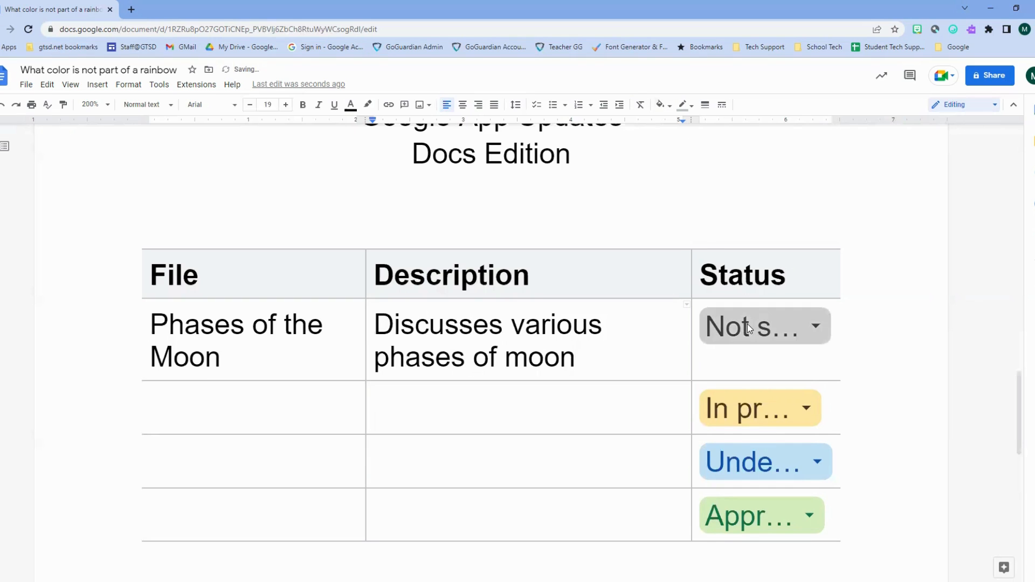
pyautogui.click(739, 331)
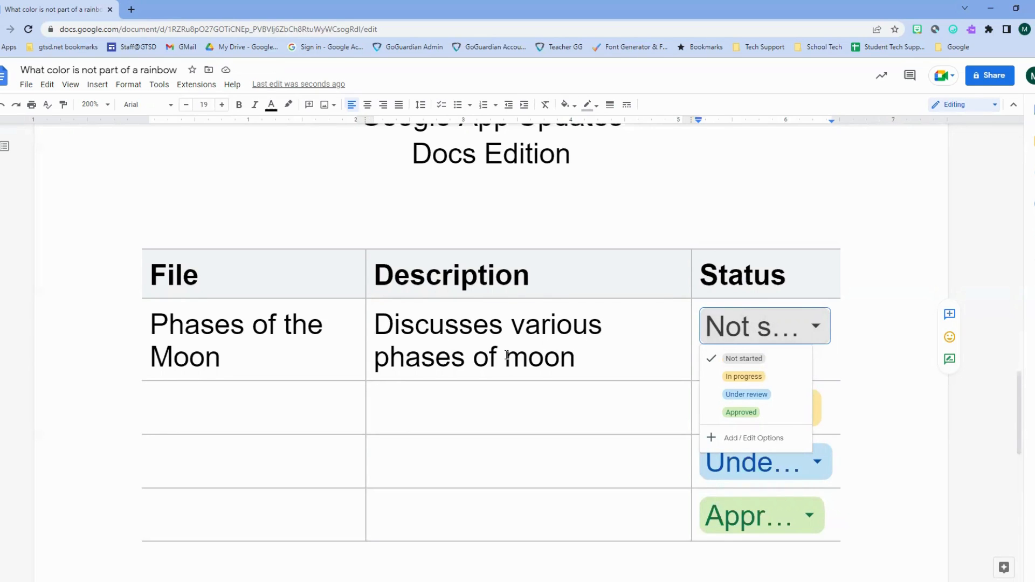
pyautogui.scroll(-7, 538, 244)
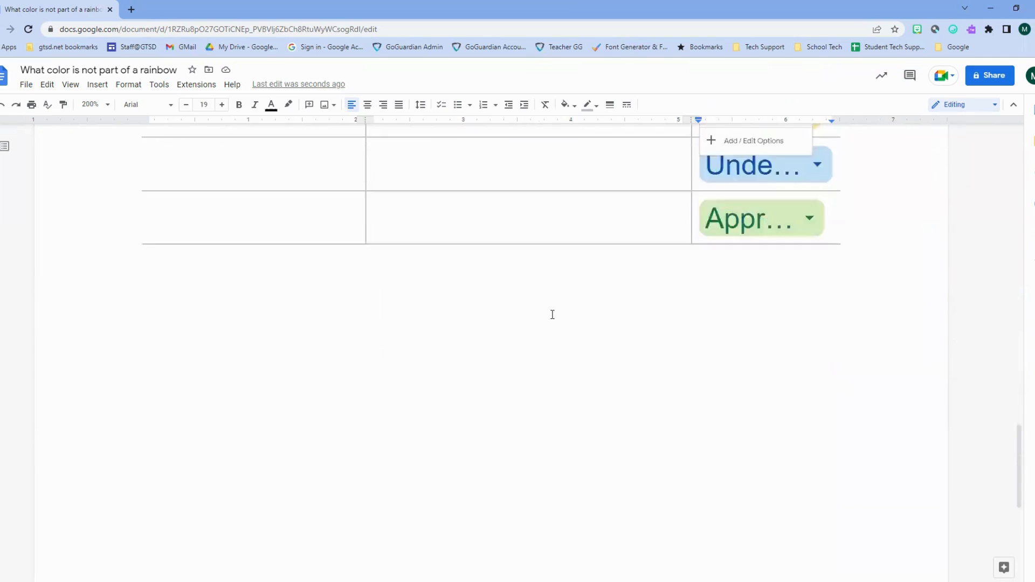
# - Insert the Launch content tracker table template, then start a new line on the next page
pyautogui.click(527, 320)
pyautogui.click(100, 84)
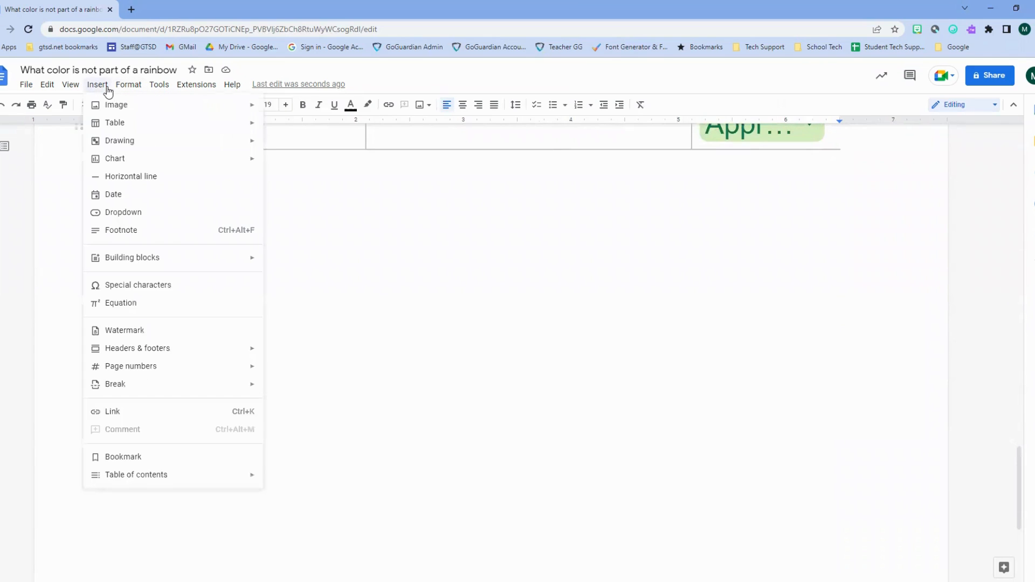
pyautogui.moveTo(105, 110)
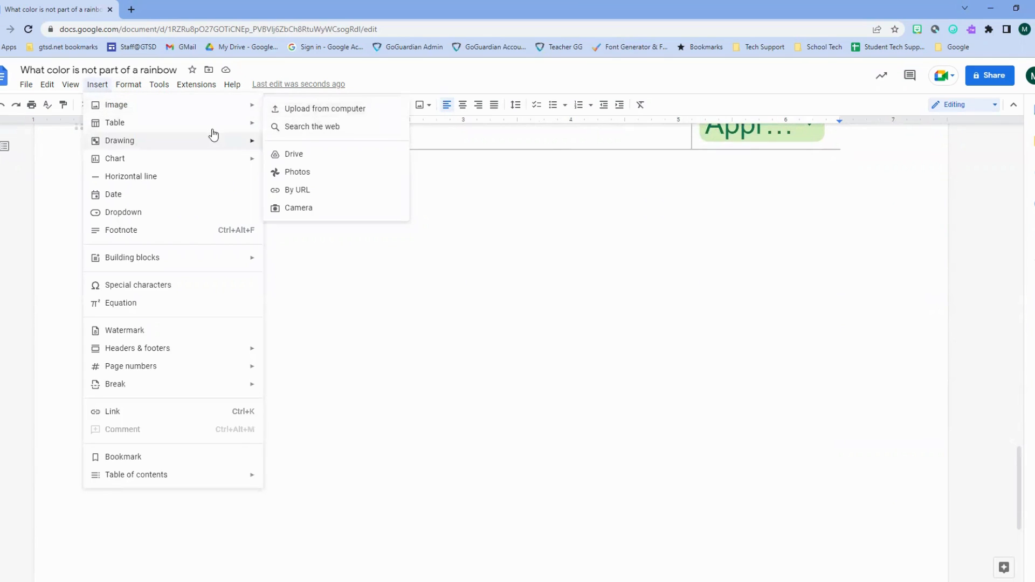
pyautogui.moveTo(254, 123)
pyautogui.moveTo(310, 129)
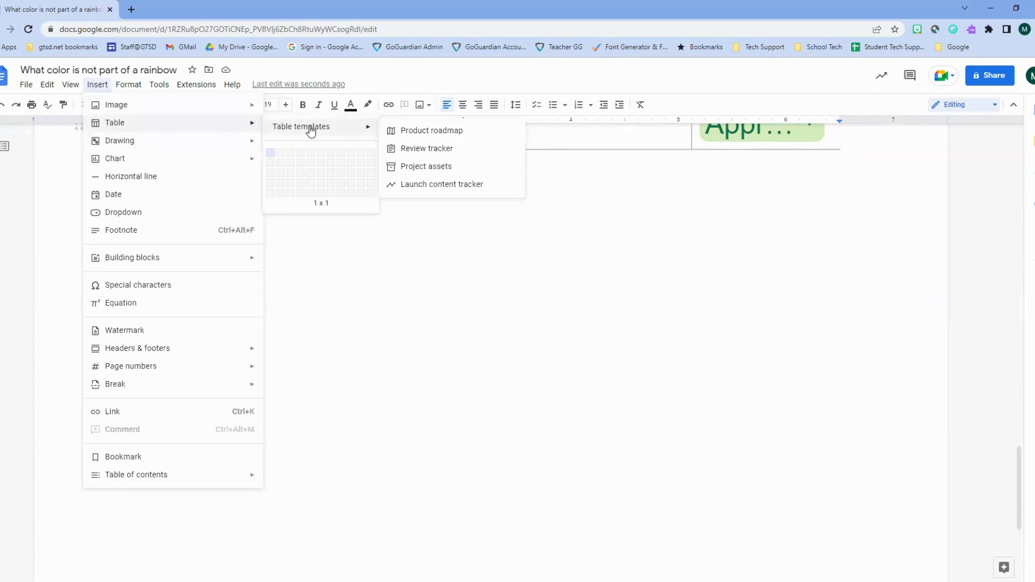
pyautogui.click(412, 184)
pyautogui.scroll(-3, 512, 205)
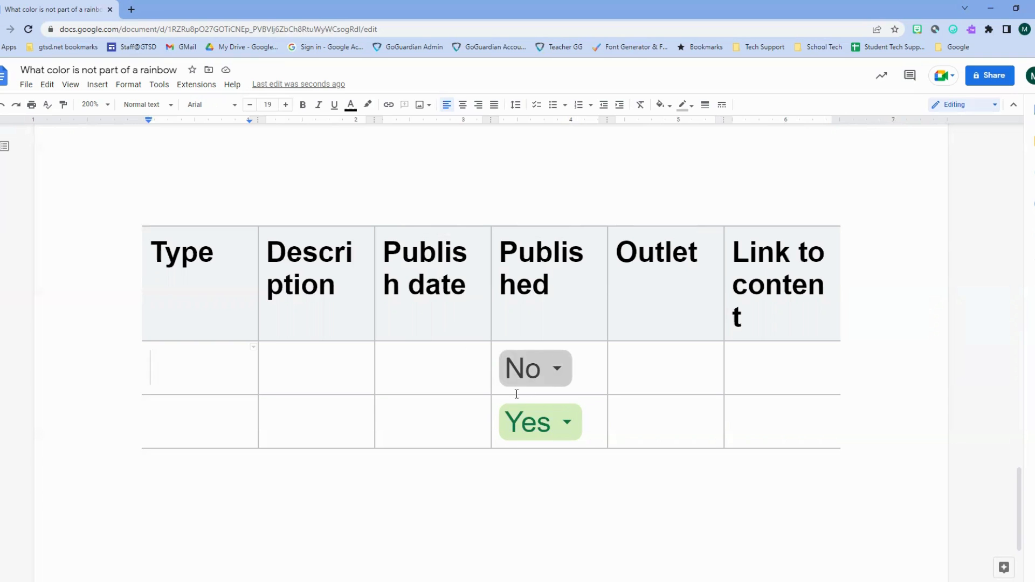
pyautogui.scroll(-2, 530, 426)
pyautogui.scroll(-1, 531, 430)
pyautogui.click(525, 426)
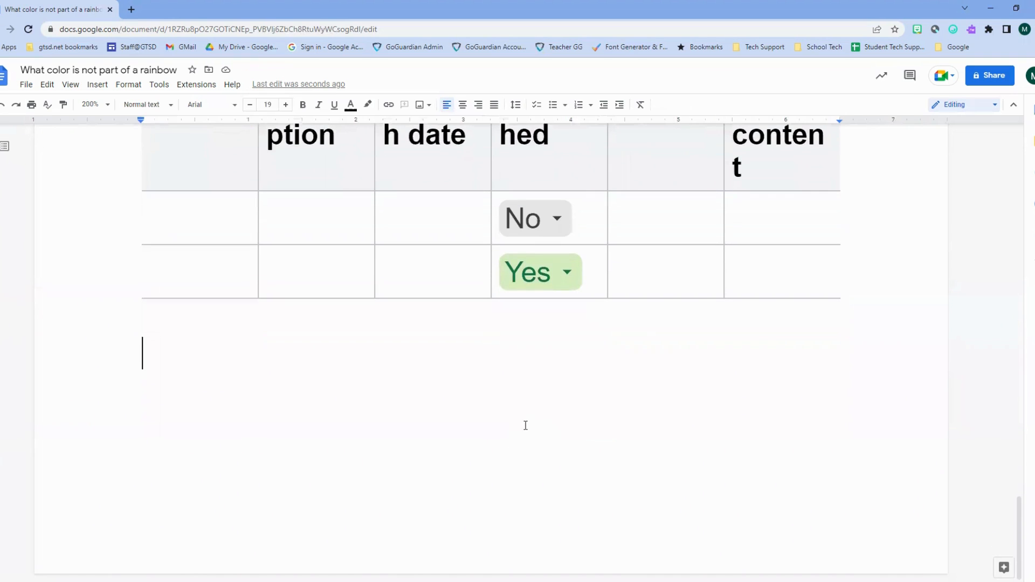
pyautogui.press('Return')
pyautogui.press('Return')
pyautogui.press('Return')
pyautogui.scroll(-3, 553, 394)
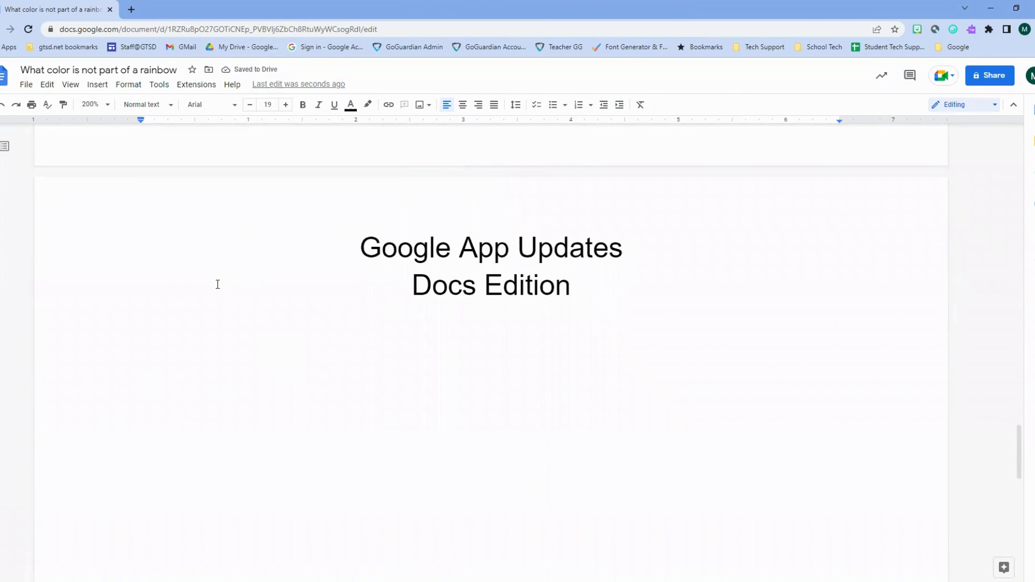
# - Insert a 4x4 table under the Google App Updates title
pyautogui.click(98, 86)
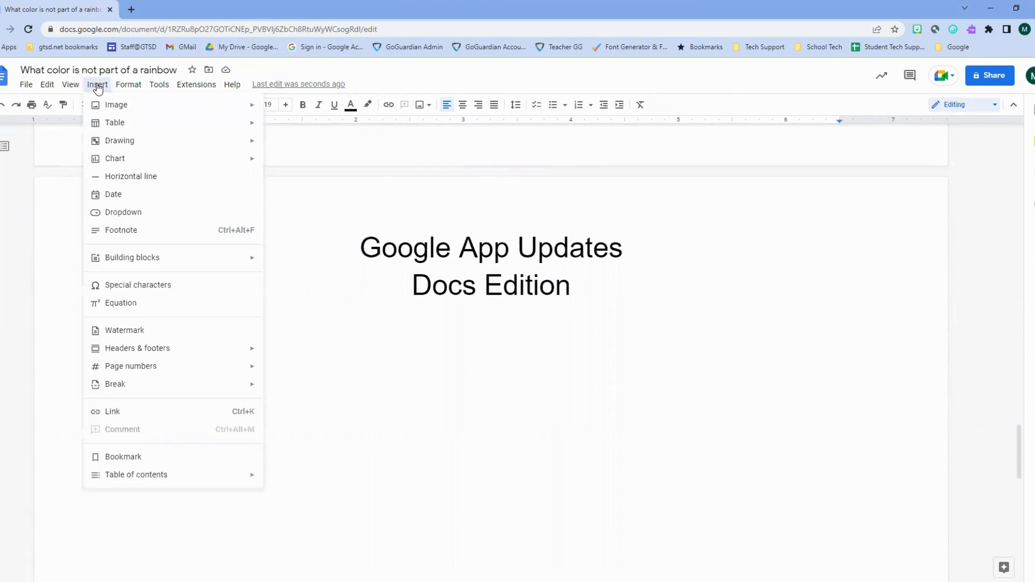
pyautogui.moveTo(113, 125)
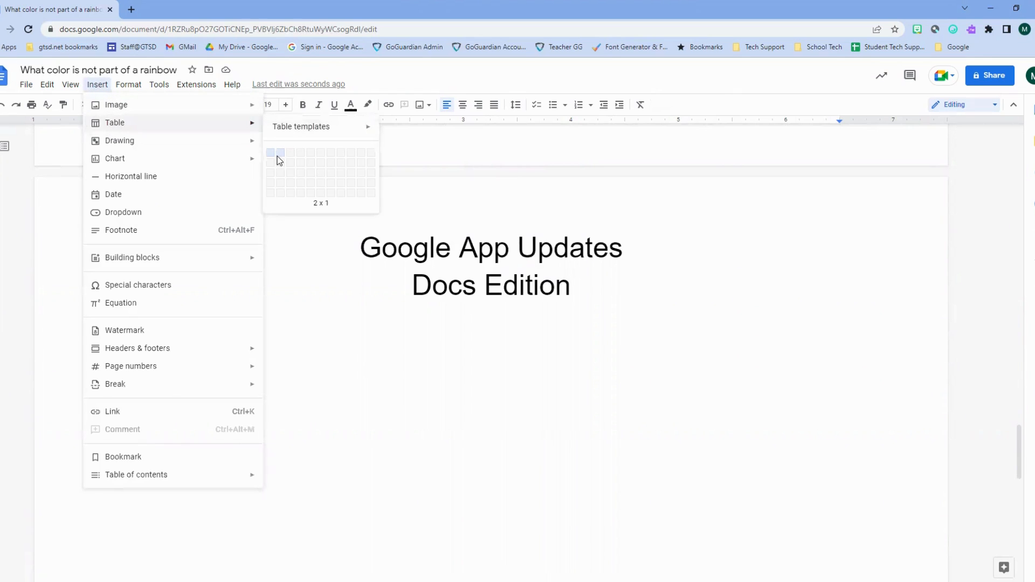
pyautogui.click(301, 184)
# - Add a Yes/No dropdown showing No to the first row's second cell
pyautogui.click(375, 394)
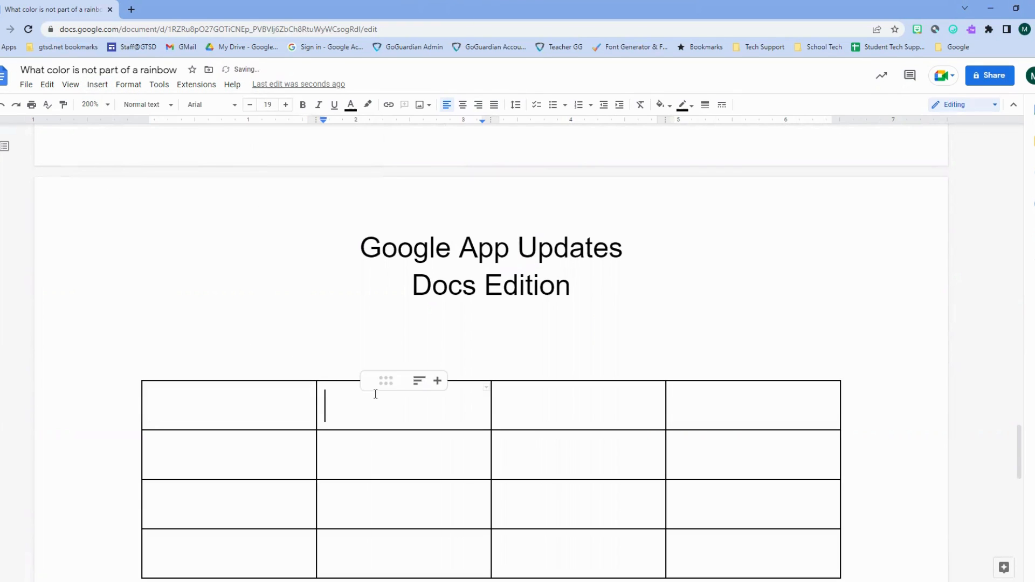
pyautogui.doubleClick(375, 394)
pyautogui.click(96, 87)
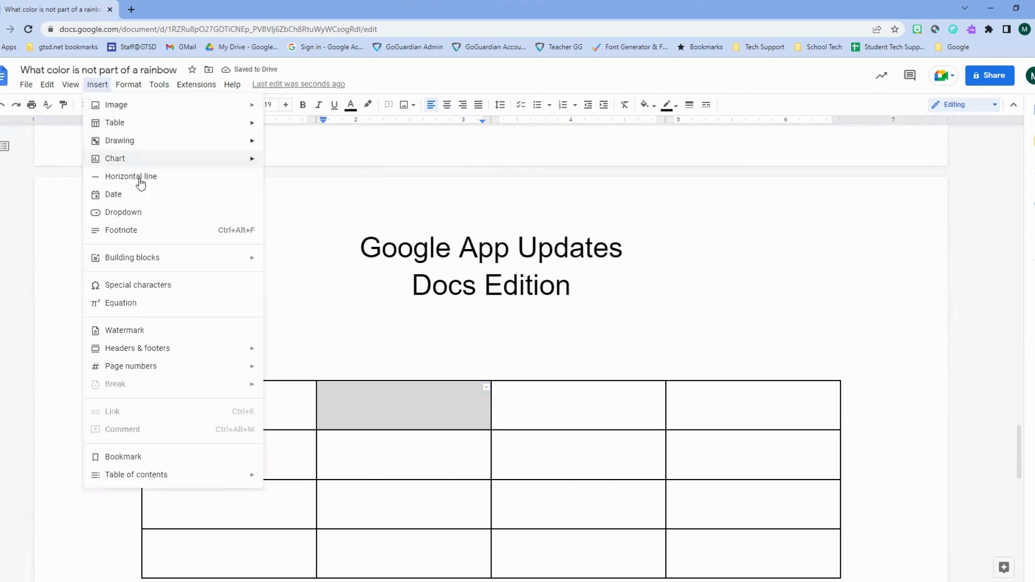
pyautogui.click(135, 215)
pyautogui.scroll(-2, 400, 446)
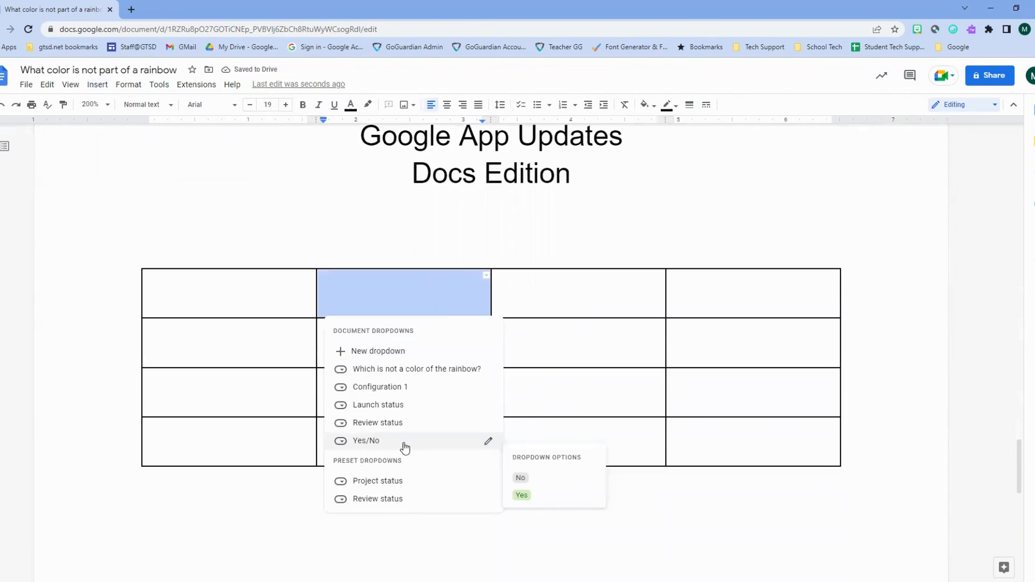
pyautogui.click(394, 442)
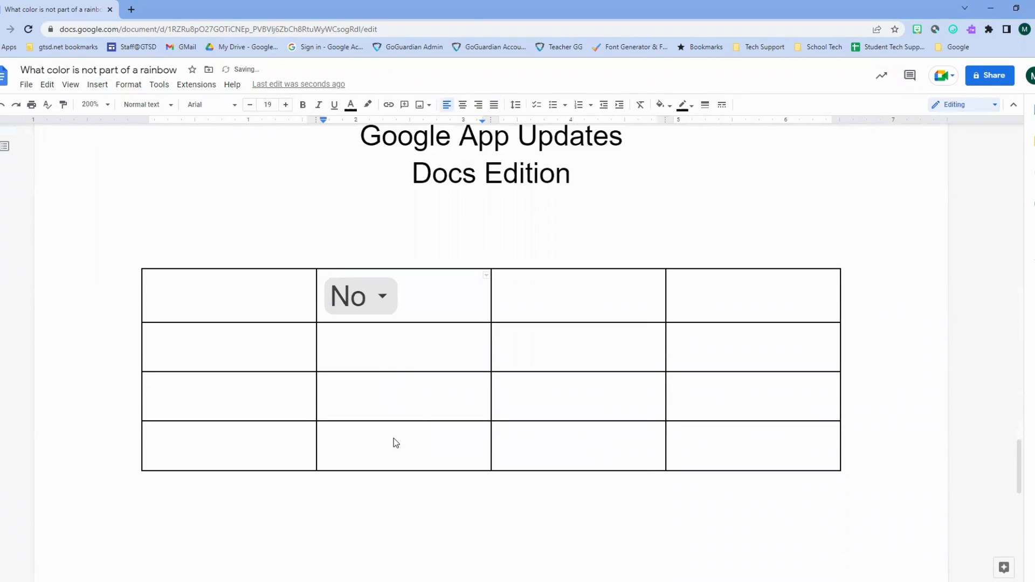
# - Start a dropdown in the cell below, then dismiss it without adding one
pyautogui.click(388, 349)
pyautogui.click(98, 84)
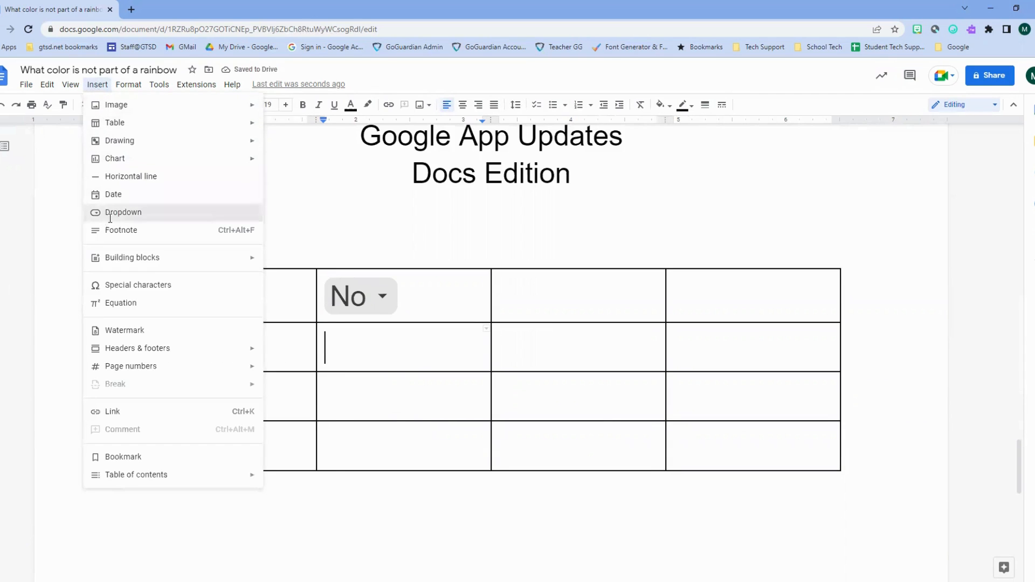
pyautogui.click(110, 213)
pyautogui.scroll(-1, 378, 439)
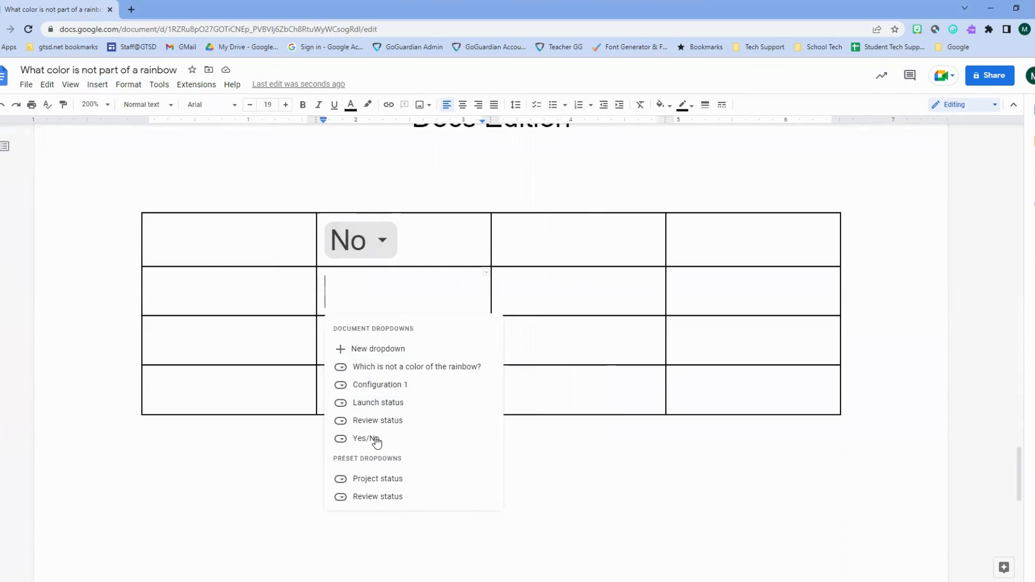
pyautogui.moveTo(364, 439)
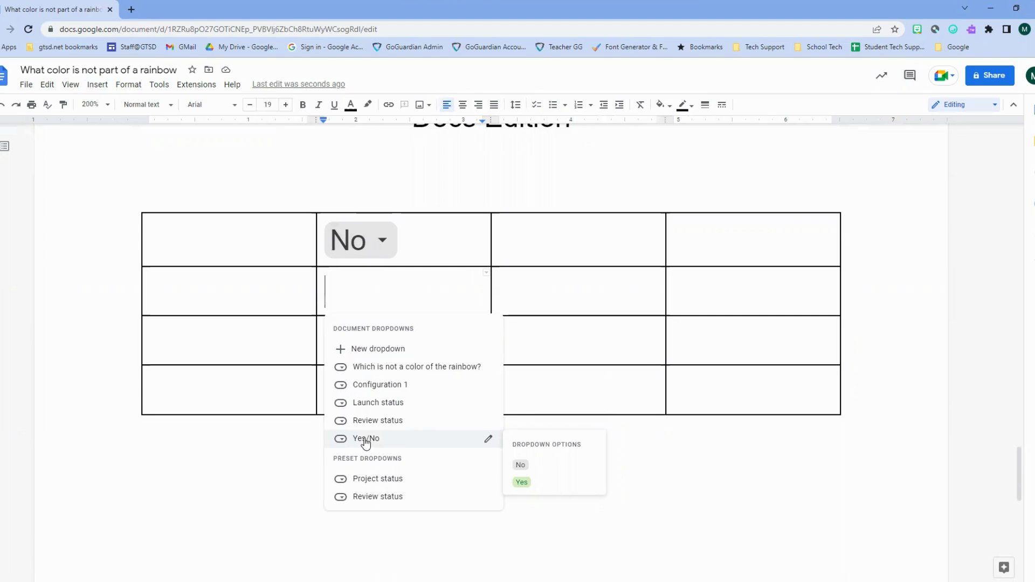
pyautogui.click(299, 461)
pyautogui.scroll(-4, 298, 456)
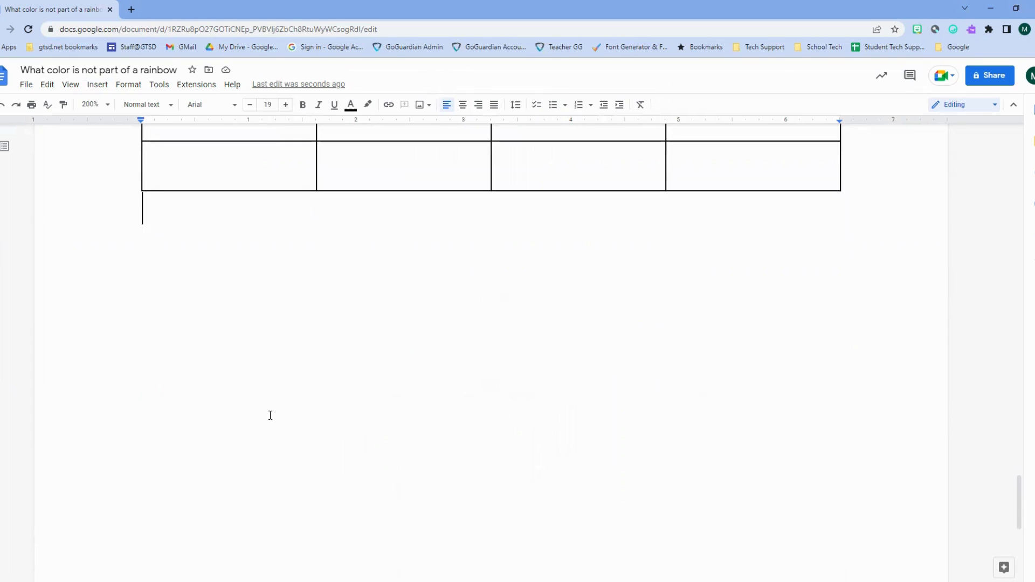
# - Below the 4x4 table, insert an Email draft building block via @
pyautogui.press('Return')
pyautogui.press('Return')
pyautogui.scroll(-1, 108, 140)
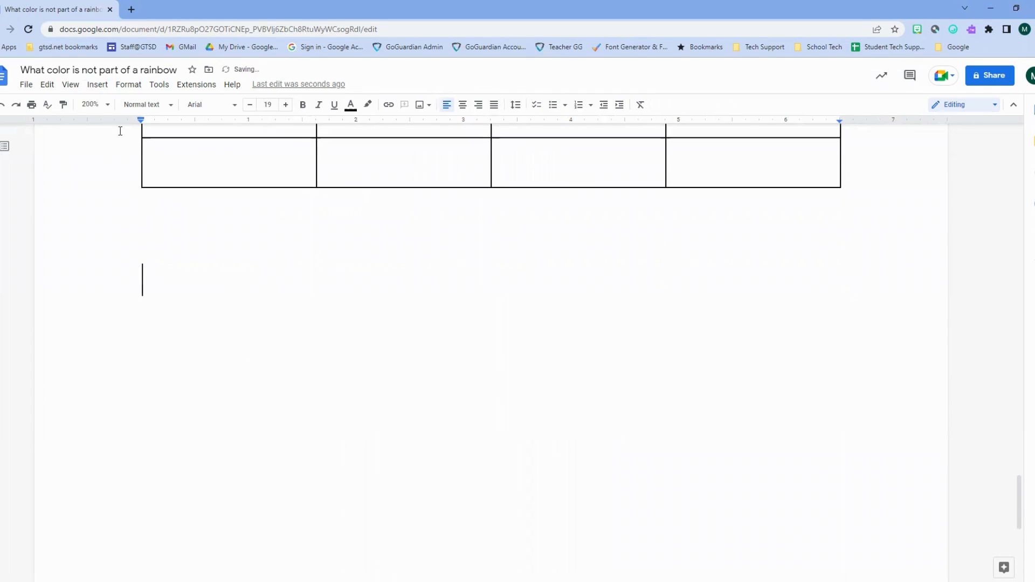
pyautogui.click(98, 85)
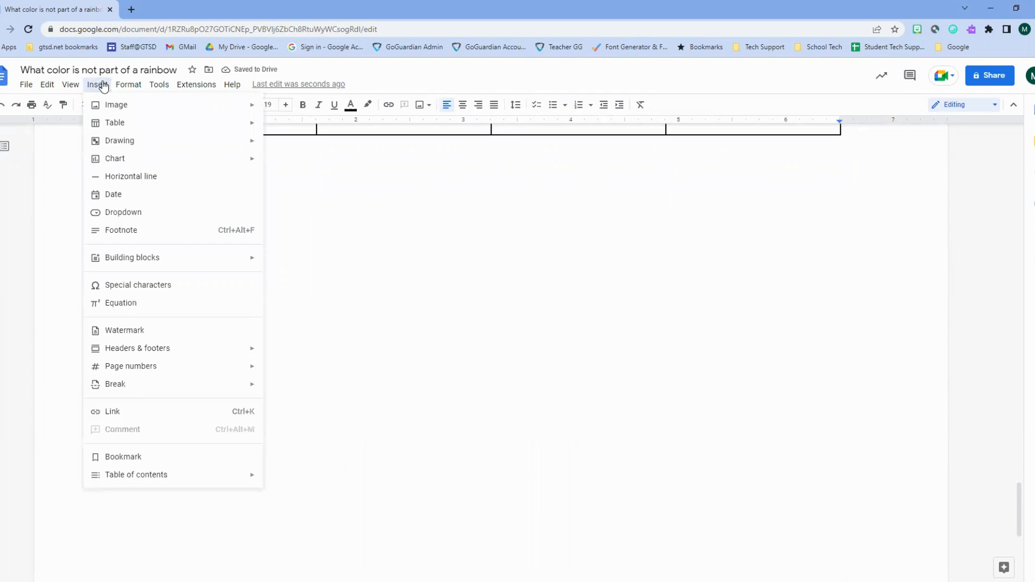
pyautogui.click(99, 85)
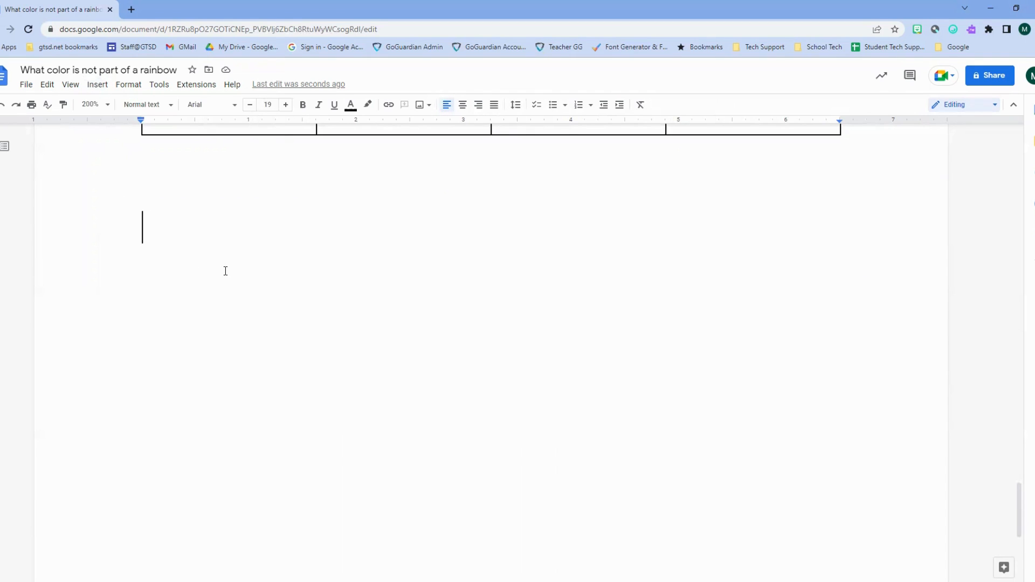
pyautogui.write('@')
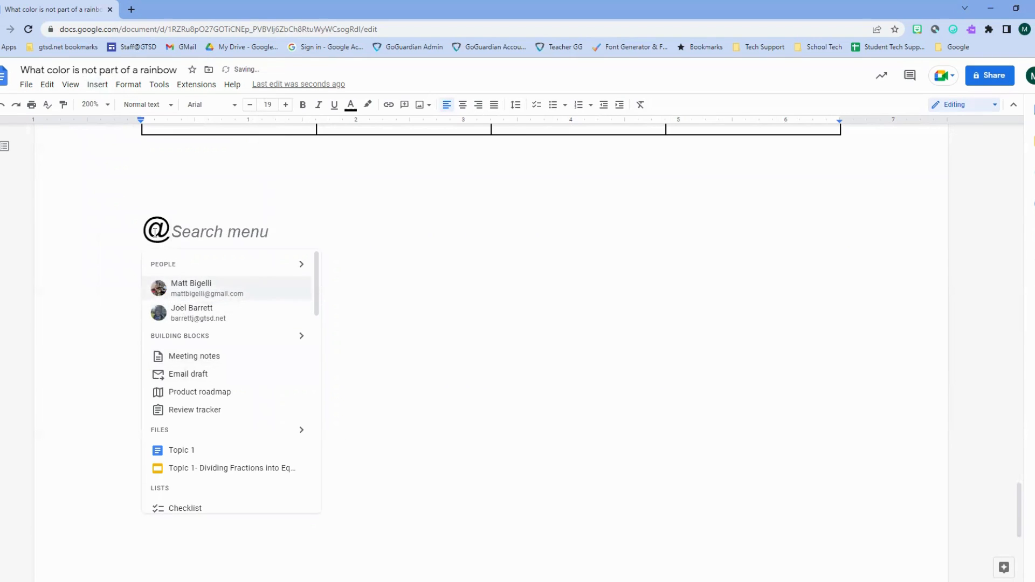
pyautogui.click(179, 375)
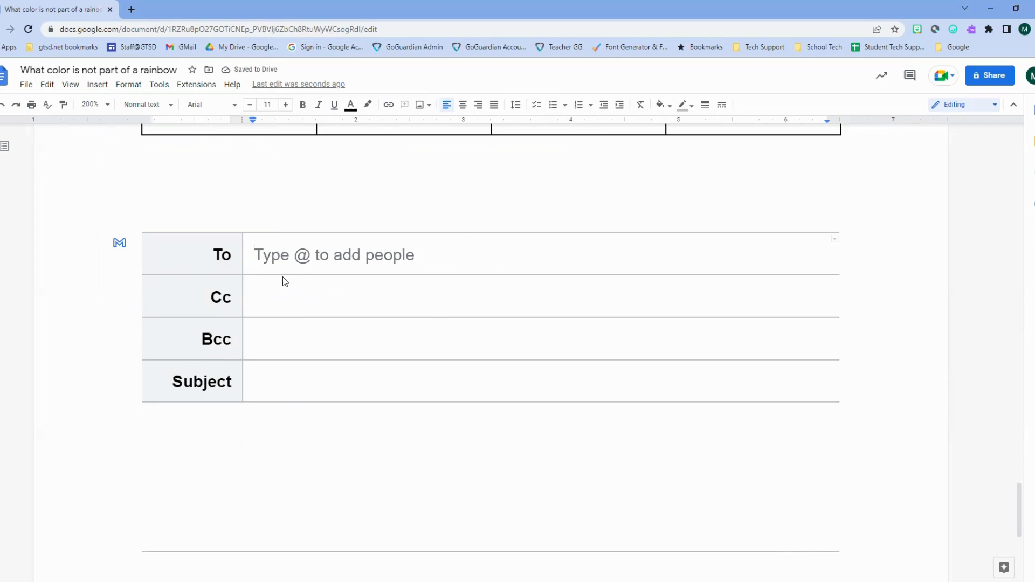
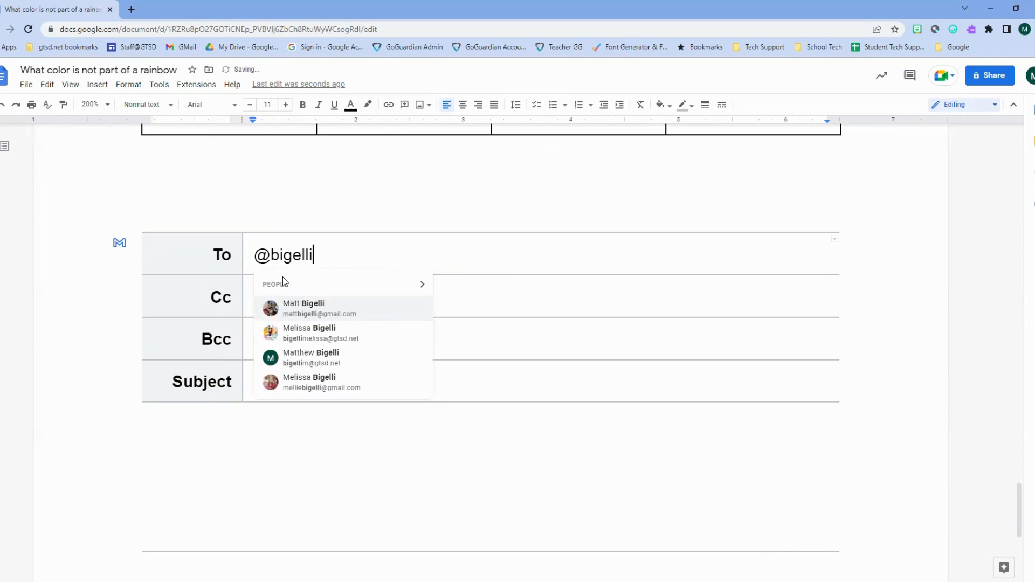
# - Address the email draft to the suggested contact and give it the subject 'Tech Talk'
pyautogui.click(316, 357)
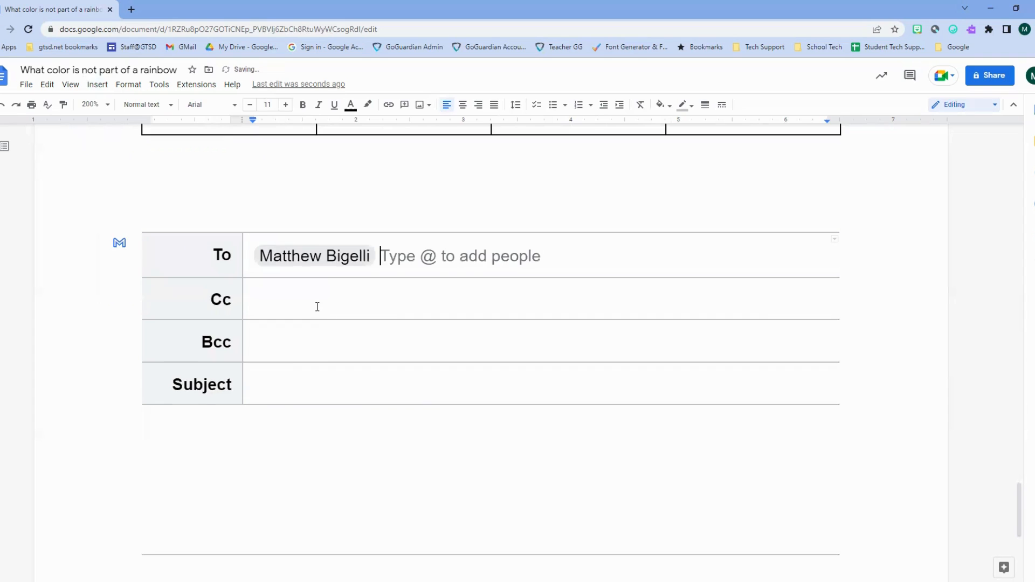
pyautogui.click(289, 393)
pyautogui.write('Tech')
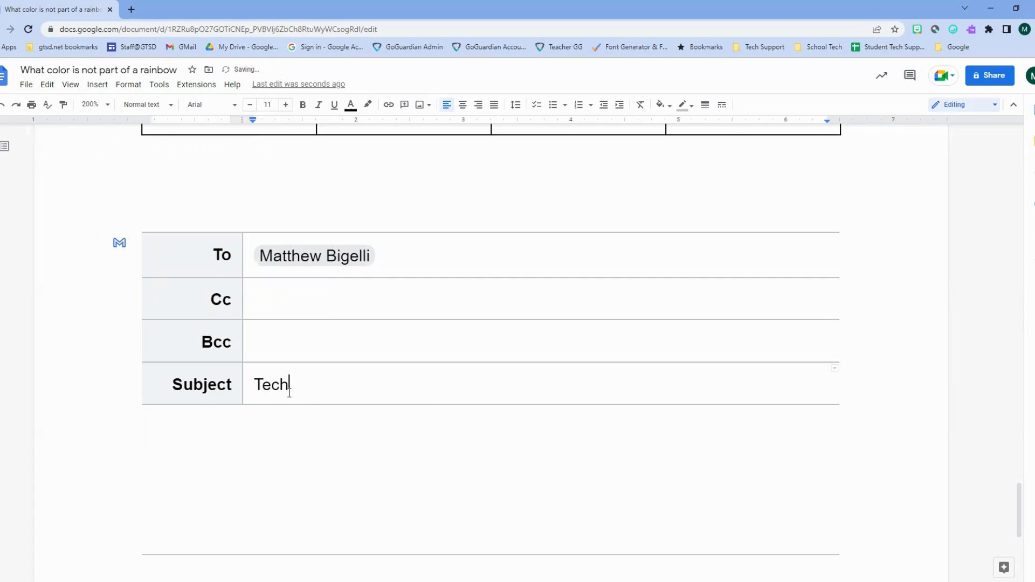
pyautogui.write(' Talk')
# - Write the body 'Hi,' / 'Thanks for the video.' and sign it with the sender's name
pyautogui.click(356, 446)
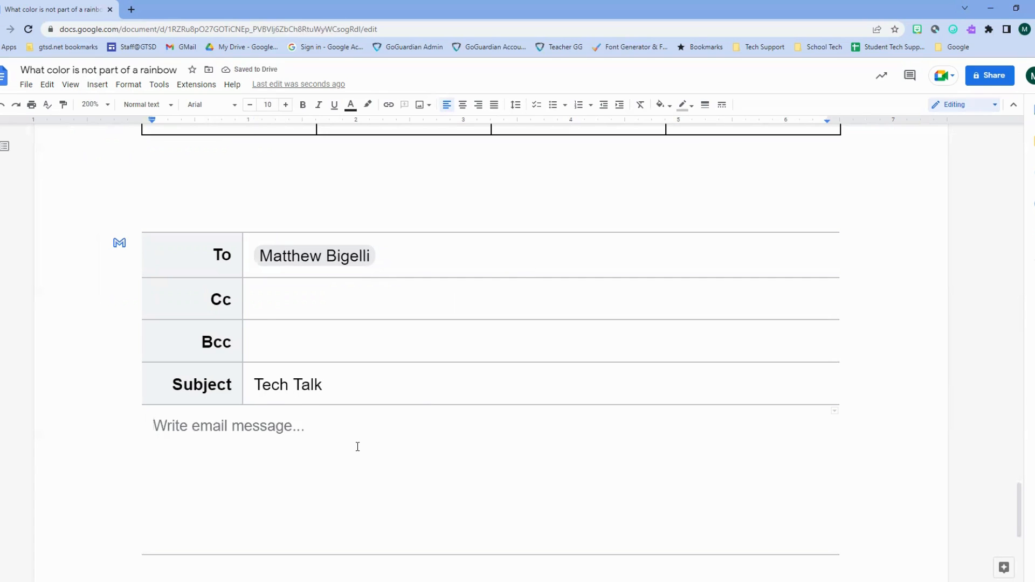
pyautogui.write('Hi,')
pyautogui.press('Return')
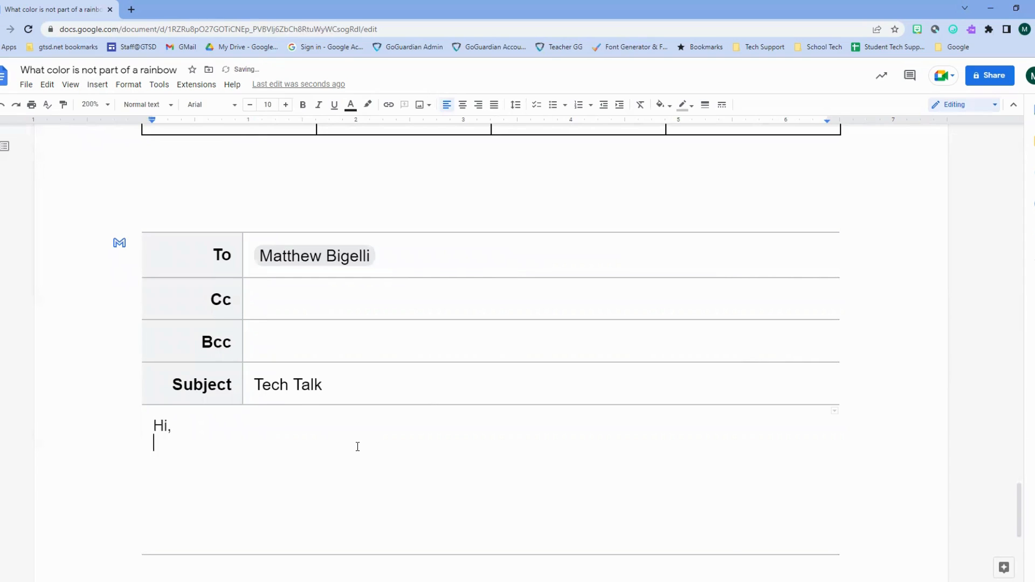
pyautogui.write('Thanks for the vide')
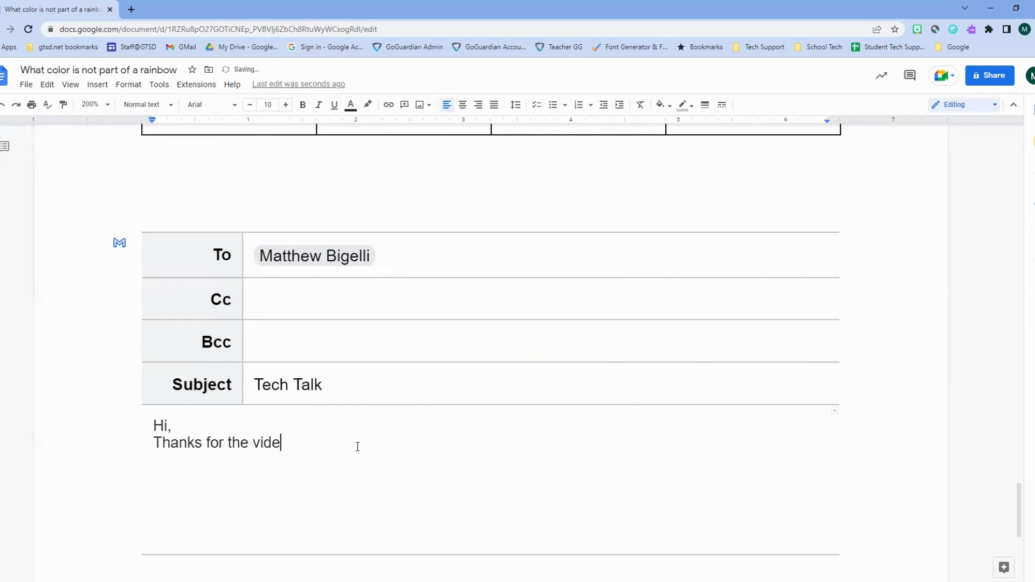
pyautogui.write('o.')
pyautogui.press('Return')
pyautogui.write('Matt')
# - Send the signed 'Tech Talk' email block to Gmail as a draft
pyautogui.click(120, 244)
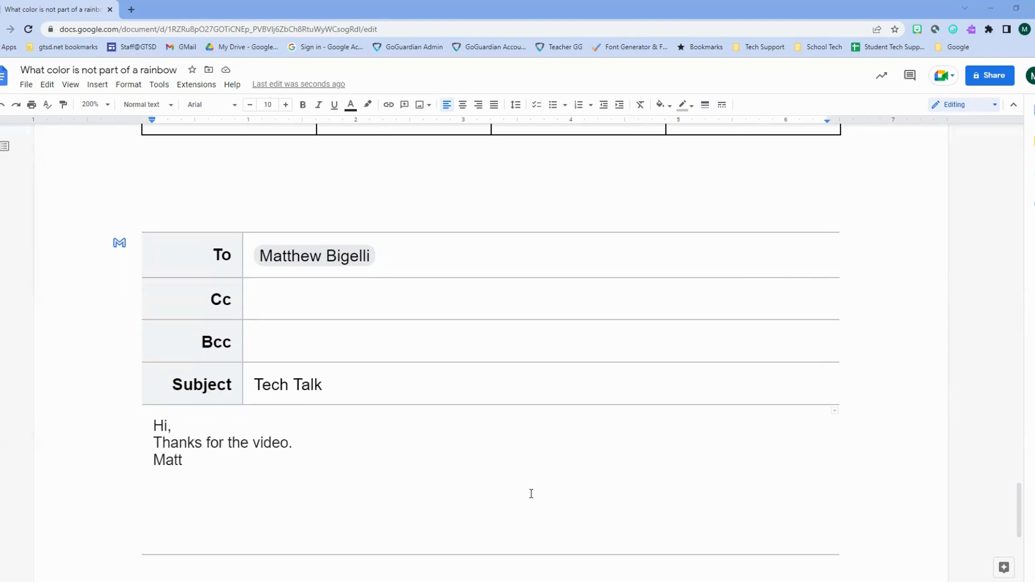
pyautogui.scroll(-2, 294, 429)
pyautogui.scroll(4, 274, 451)
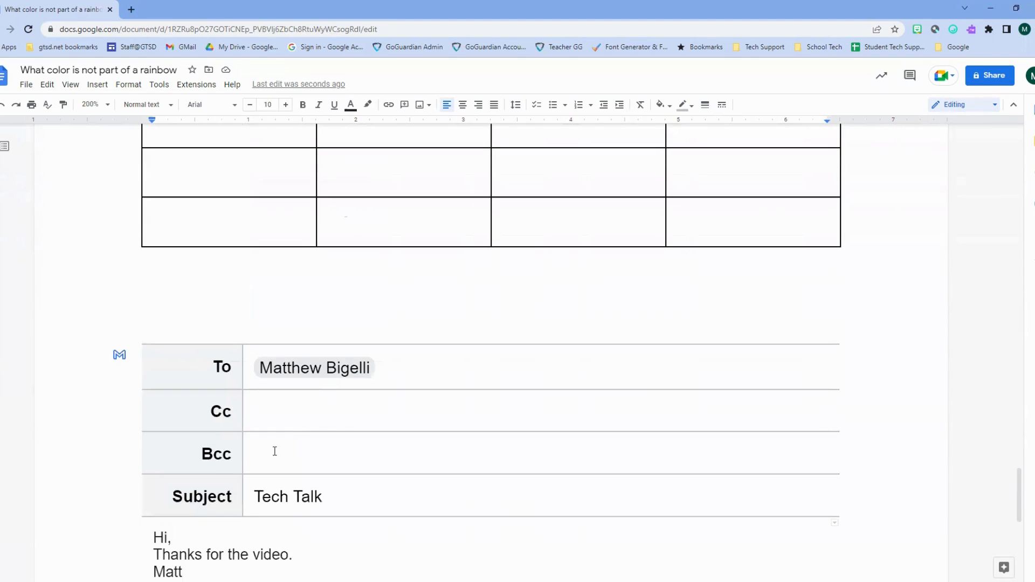